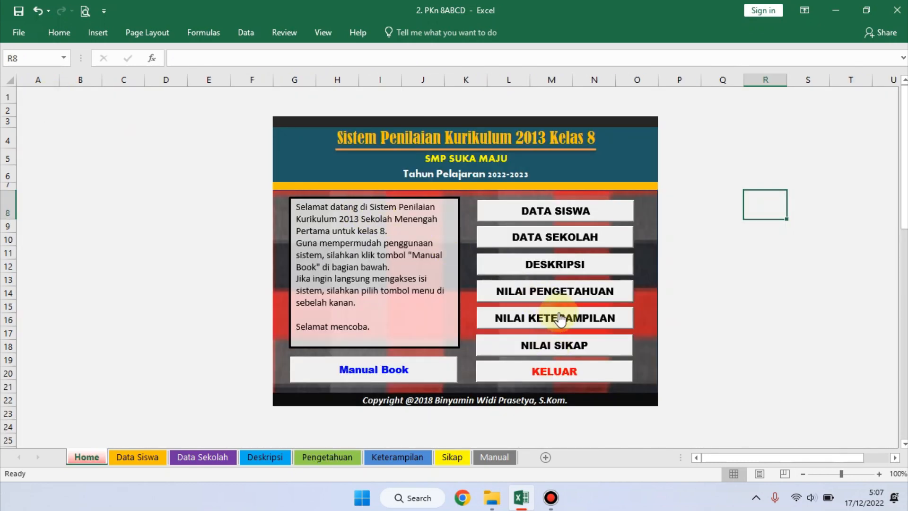
Preview the Nilai Keterampilan and Nilai Sikap sheets through the menu page's navigation, returning to the menu page after each.
{"action": "left_click", "coordinate": [559, 319]}
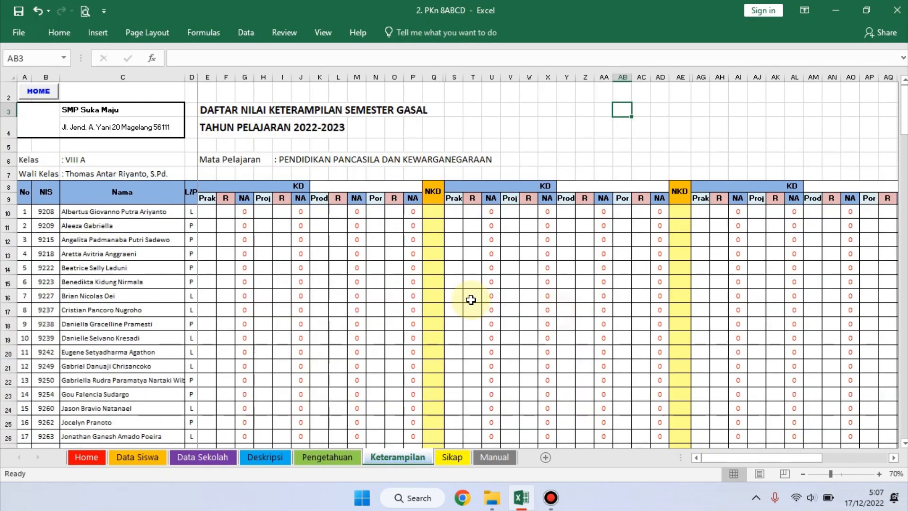
{"action": "left_click", "coordinate": [44, 95]}
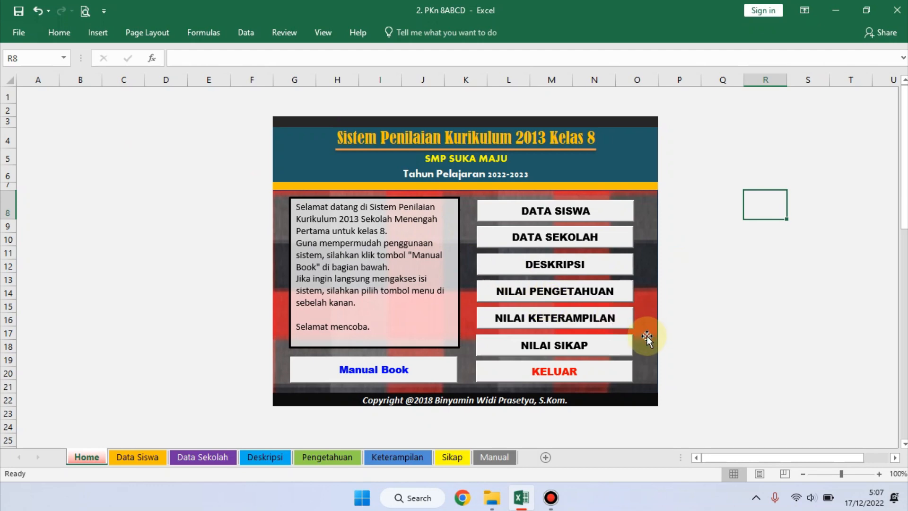
{"action": "left_click", "coordinate": [602, 347]}
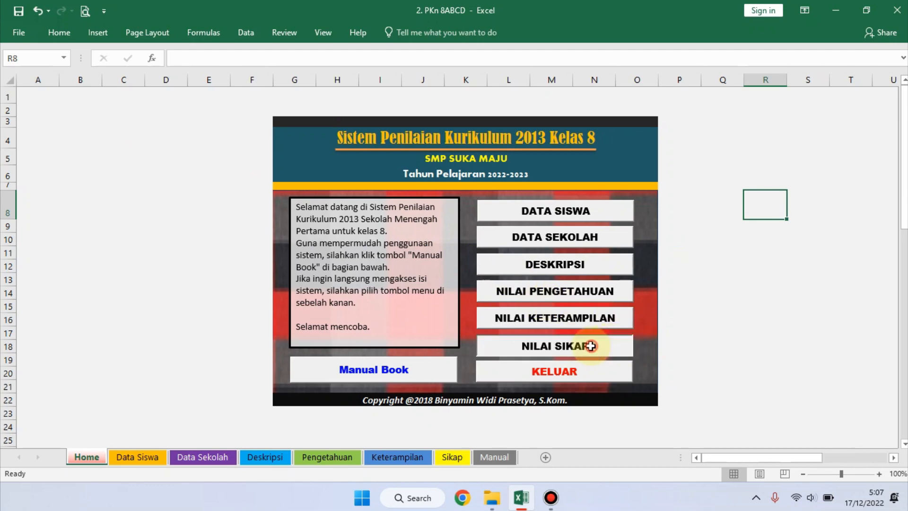
{"action": "left_click", "coordinate": [48, 101]}
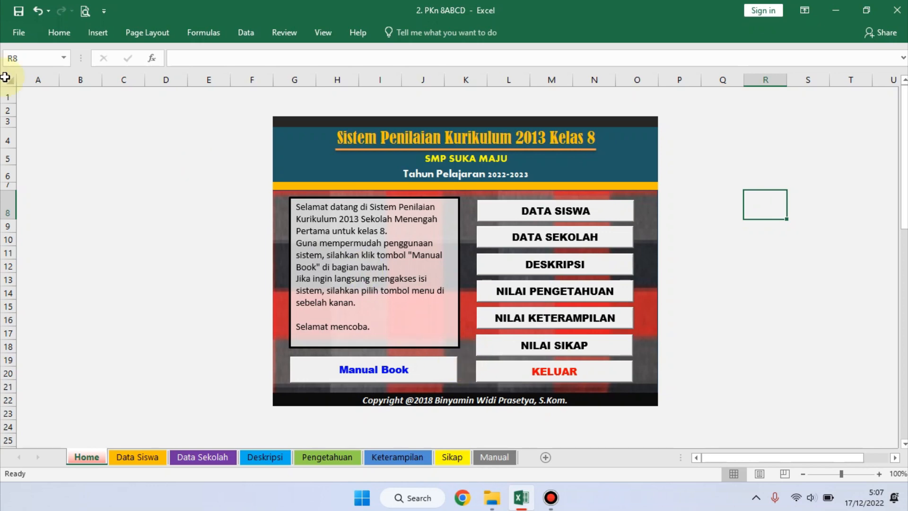
Create a new blank workbook.
{"action": "left_click", "coordinate": [19, 31]}
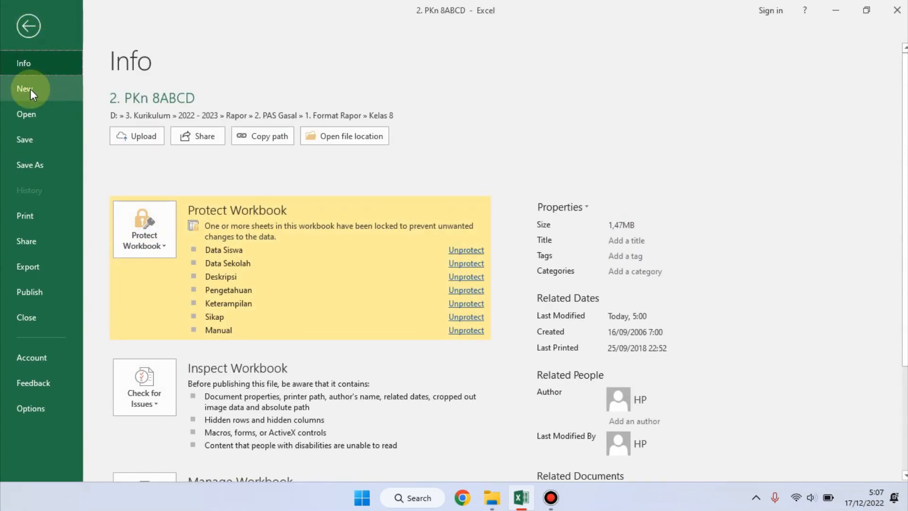
{"action": "left_click", "coordinate": [30, 90]}
{"action": "left_click", "coordinate": [195, 272]}
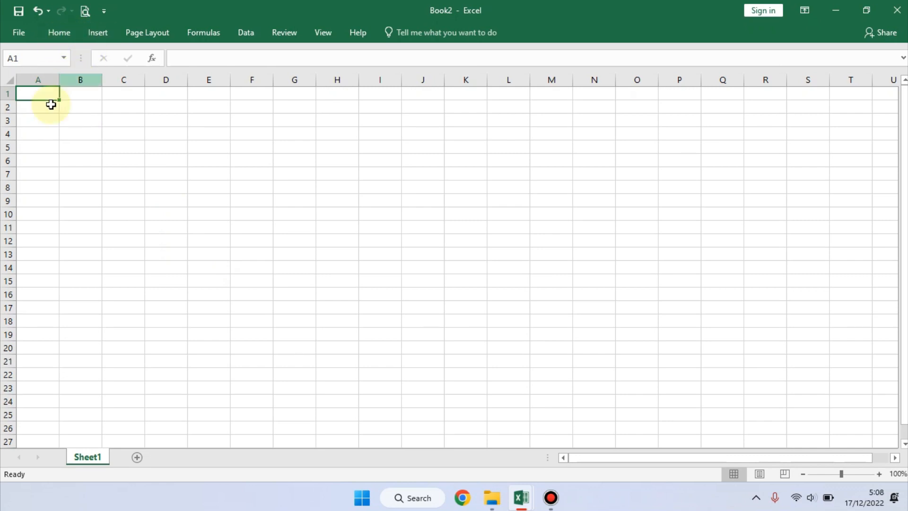
Fill the range B2:J22 with the darkest blue-gray theme color as the menu background.
{"action": "left_click_drag", "start_coordinate": [76, 107], "coordinate": [302, 268]}
{"action": "left_click_drag", "start_coordinate": [401, 313], "coordinate": [426, 380]}
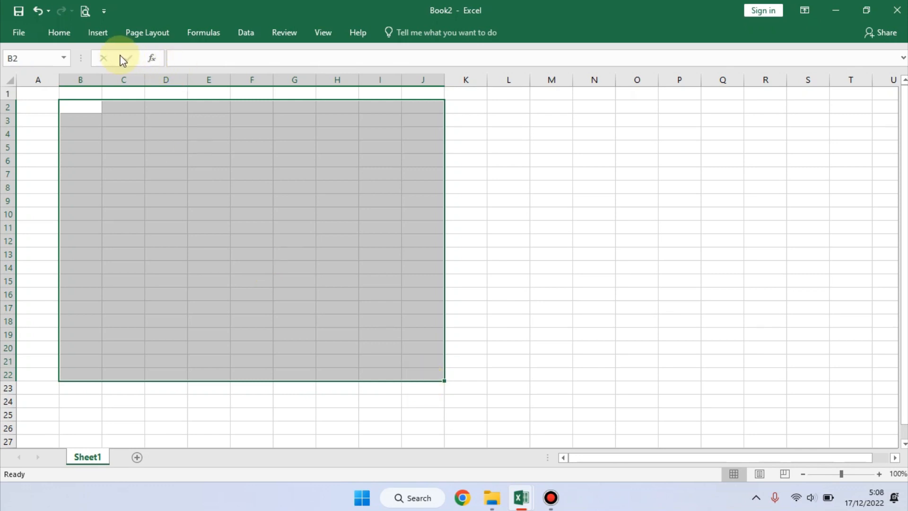
{"action": "left_click", "coordinate": [102, 33]}
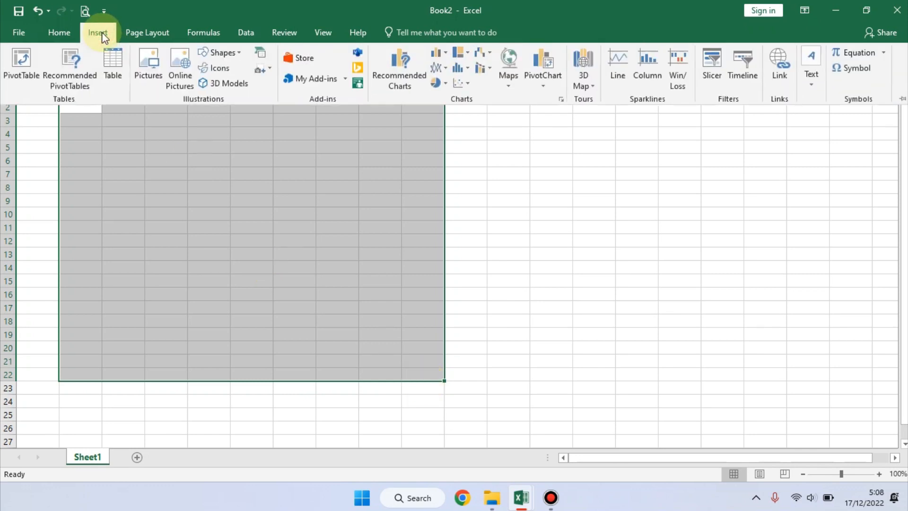
{"action": "left_click", "coordinate": [64, 34]}
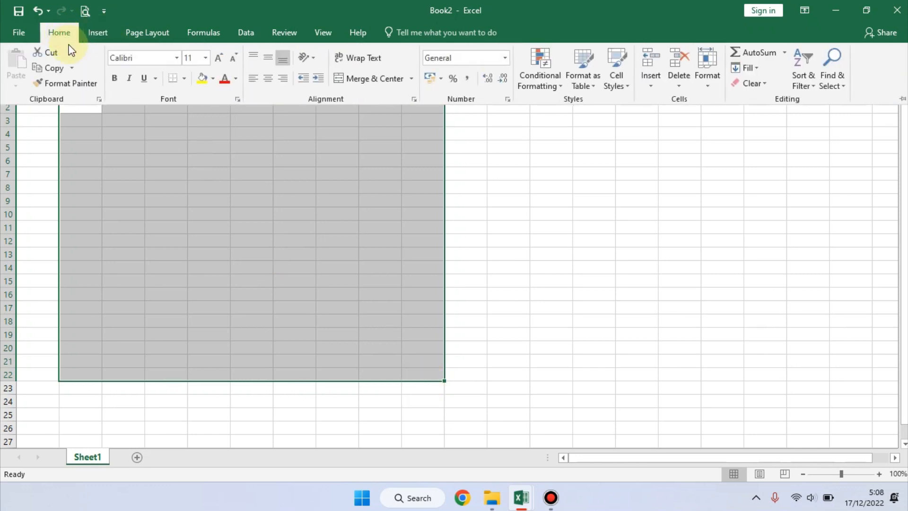
{"action": "left_click", "coordinate": [213, 78]}
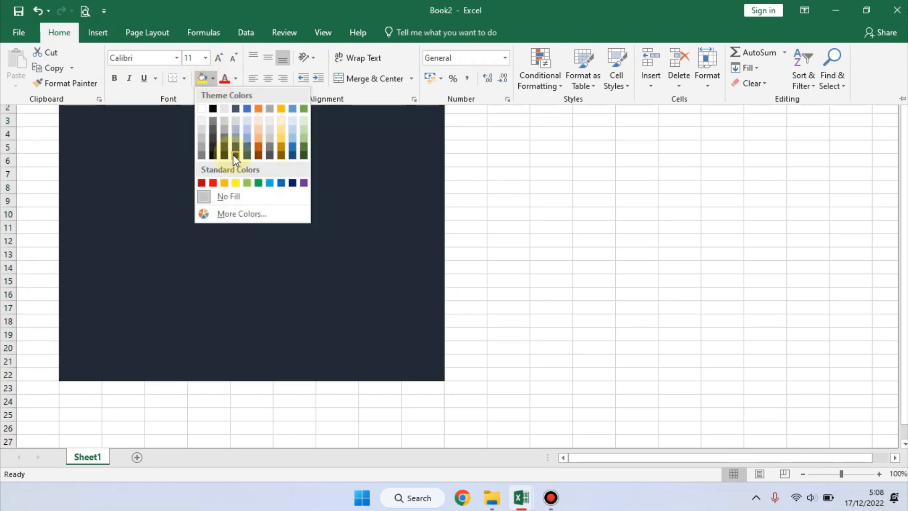
{"action": "left_click", "coordinate": [235, 156]}
{"action": "left_click", "coordinate": [496, 281]}
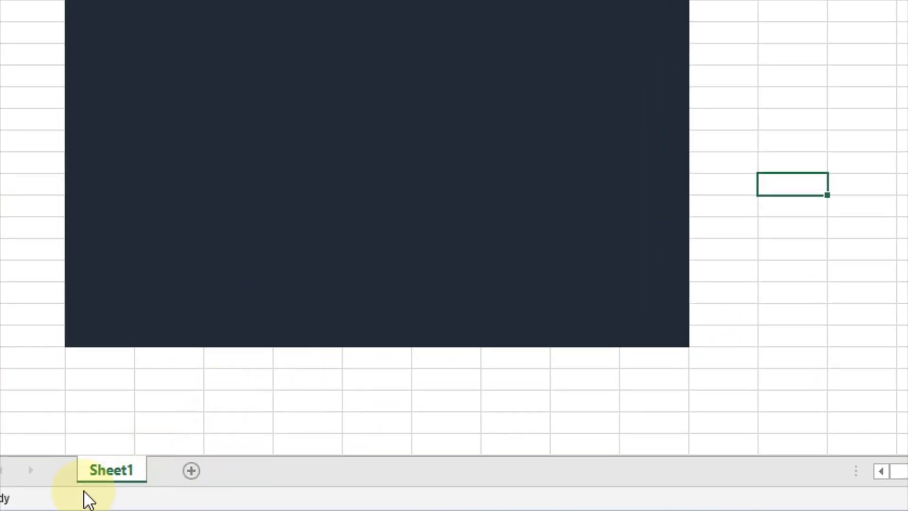
Rename Sheet1 as Menu.
{"action": "double_click", "coordinate": [112, 468]}
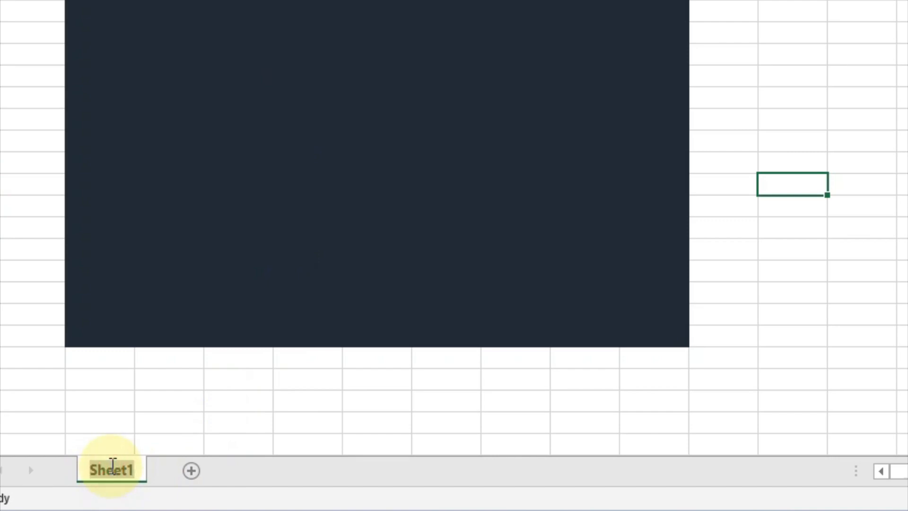
{"action": "type", "text": "Menu"}
{"action": "key", "text": "Return"}
{"action": "left_click", "coordinate": [406, 402]}
Add a new sheet after Menu and name it Data Siswa.
{"action": "left_click", "coordinate": [184, 470]}
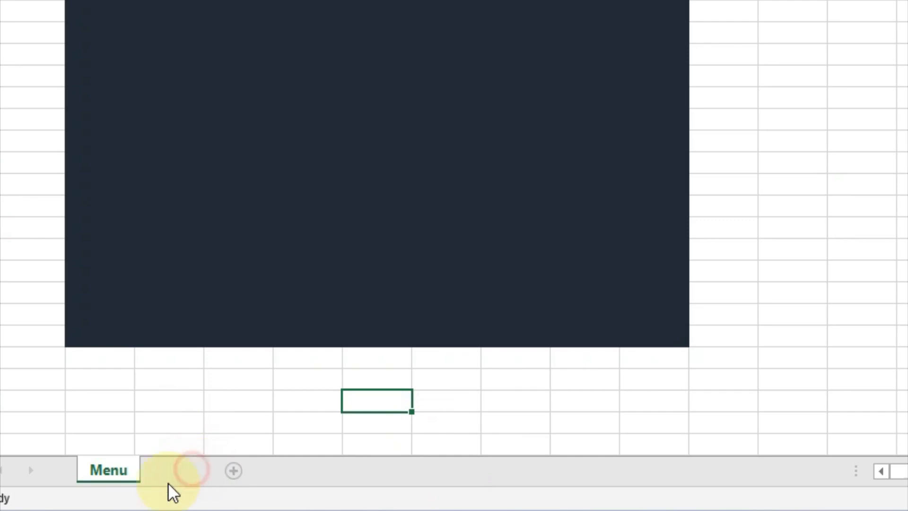
{"action": "double_click", "coordinate": [174, 472]}
{"action": "type", "text": "D"}
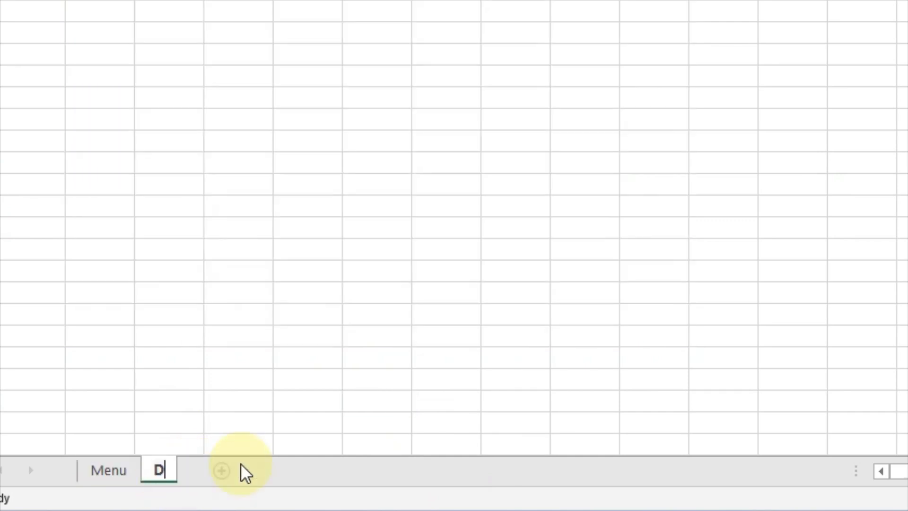
{"action": "type", "text": "ata Siswa"}
{"action": "key", "text": "Return"}
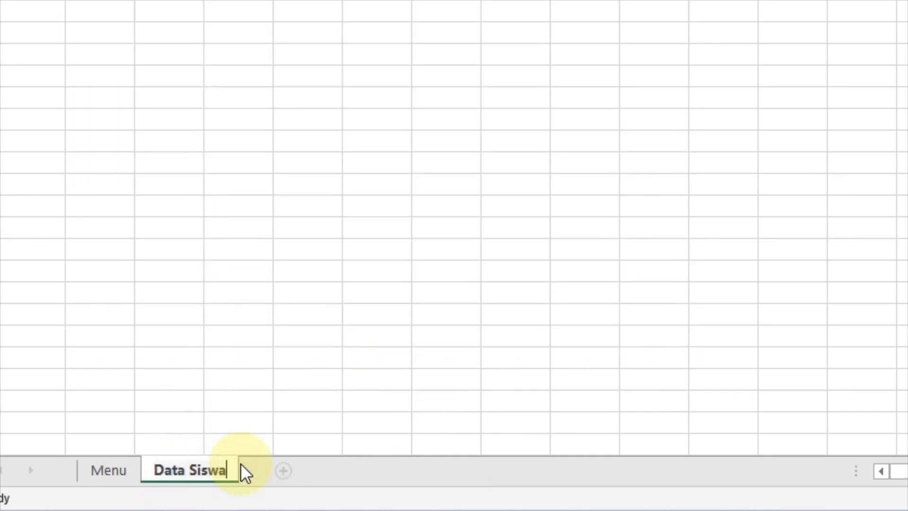
{"action": "left_click", "coordinate": [377, 292]}
Add a third sheet after Data Siswa and name it Nilai Pengetahuan.
{"action": "left_click", "coordinate": [283, 470]}
{"action": "left_click", "coordinate": [280, 472]}
{"action": "double_click", "coordinate": [280, 472]}
{"action": "type", "text": "N"}
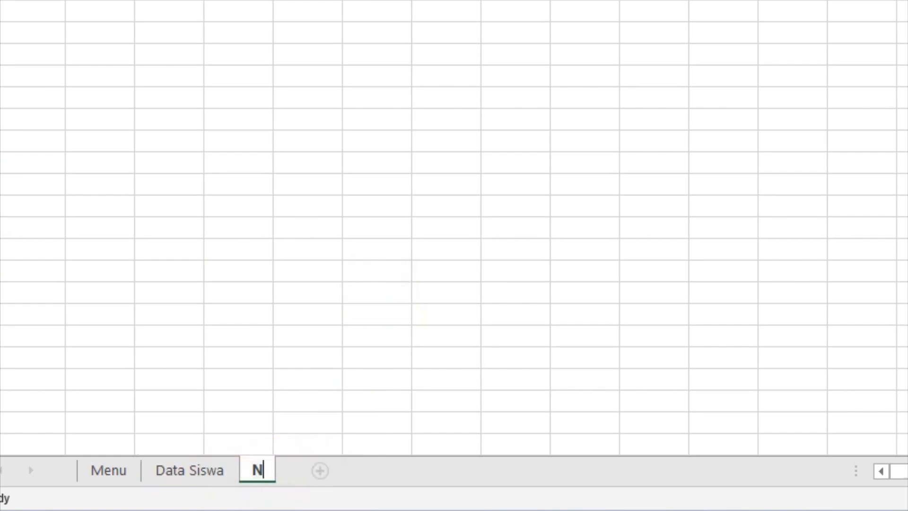
{"action": "type", "text": "ilai Pen"}
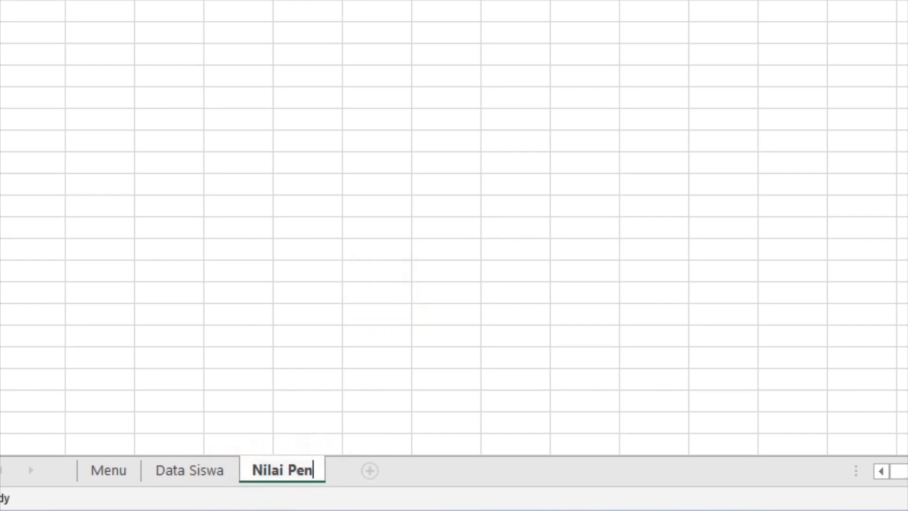
{"action": "type", "text": "getahuan"}
{"action": "key", "text": "Return"}
{"action": "left_click", "coordinate": [654, 314]}
Add a fourth sheet after Nilai Pengetahuan and name it Nilai Keterampilan.
{"action": "left_click", "coordinate": [435, 471]}
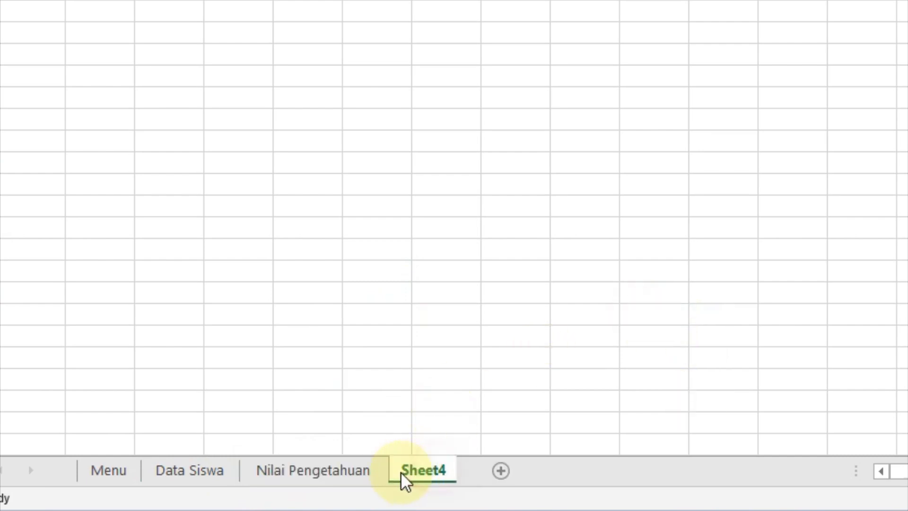
{"action": "double_click", "coordinate": [424, 471]}
{"action": "type", "text": "N"}
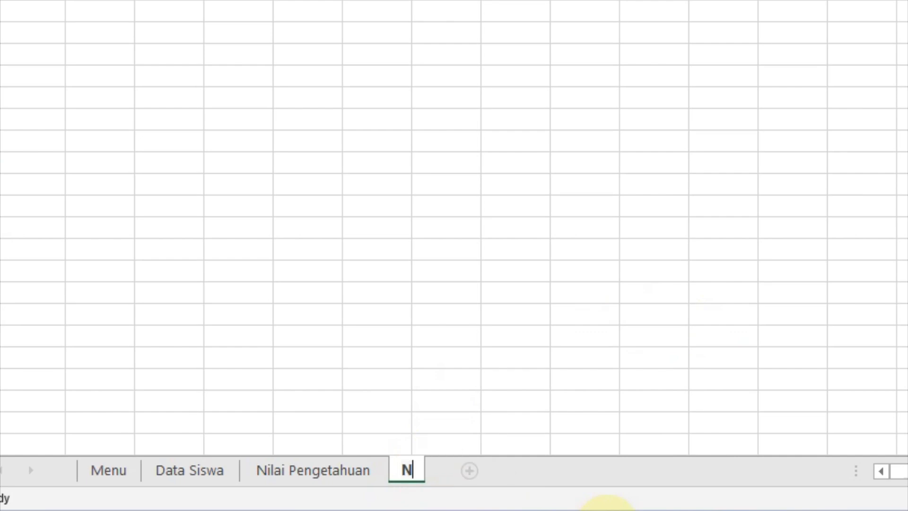
{"action": "type", "text": "ilai K"}
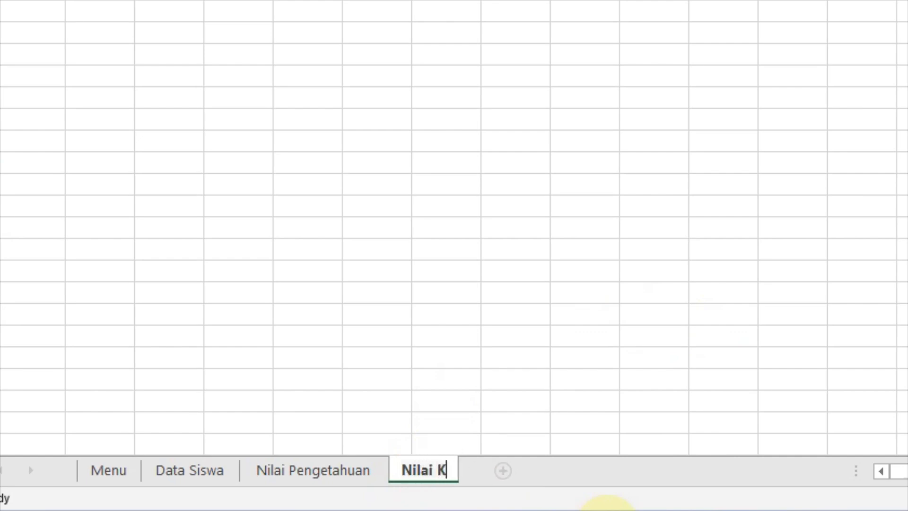
{"action": "type", "text": "eterampilan"}
{"action": "left_click", "coordinate": [662, 328]}
Add a fifth sheet after Nilai Keterampilan and name it Nilai Sikap.
{"action": "left_click", "coordinate": [583, 470]}
{"action": "left_click", "coordinate": [563, 457]}
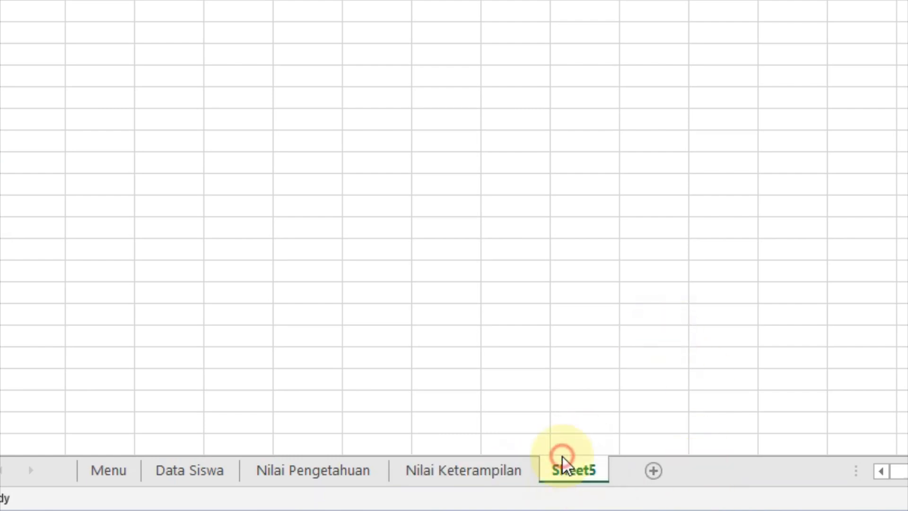
{"action": "double_click", "coordinate": [572, 461]}
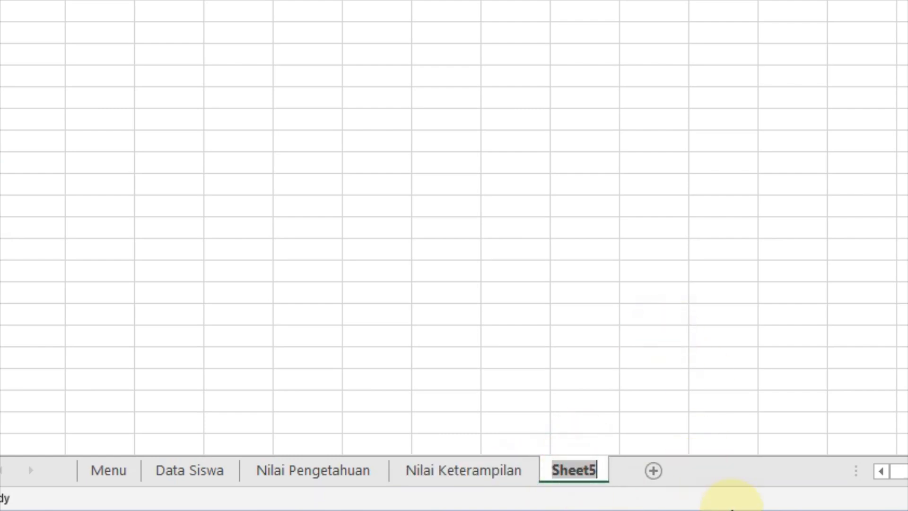
{"action": "type", "text": "Nilai Si"}
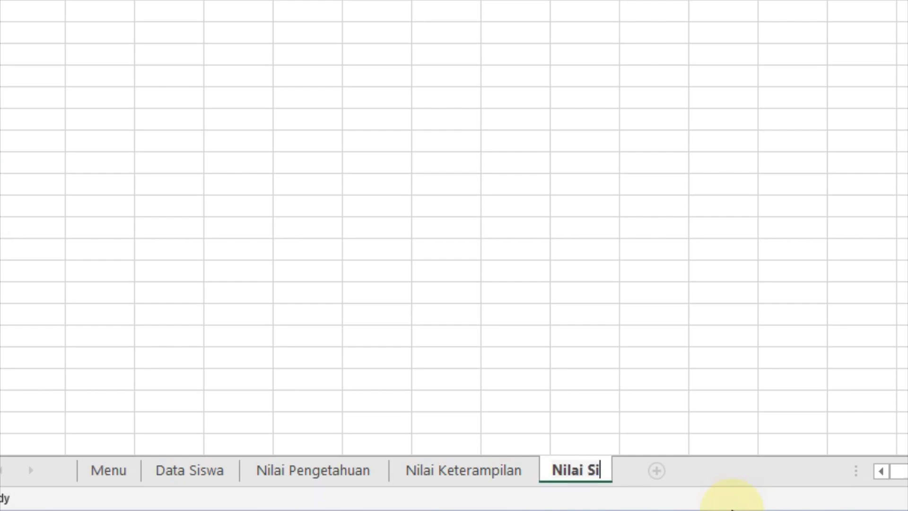
{"action": "type", "text": "kap"}
{"action": "left_click", "coordinate": [724, 338]}
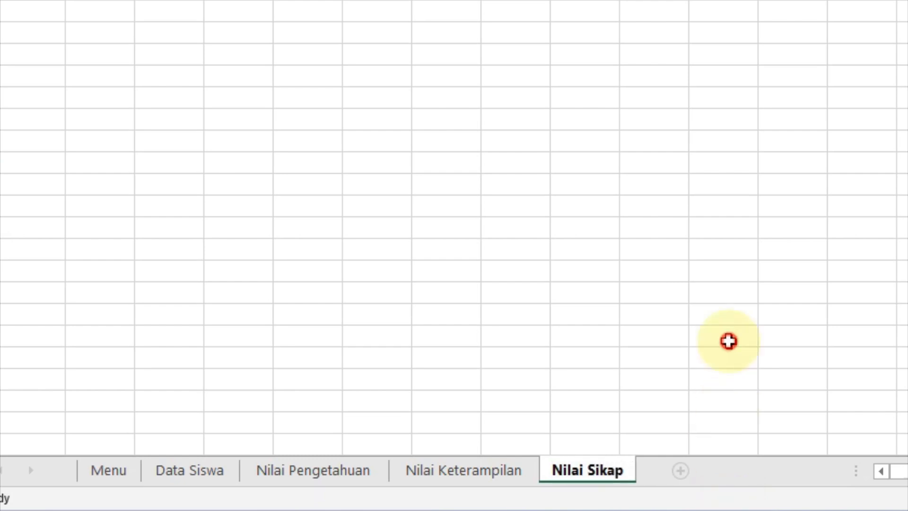
Add a sixth sheet after Nilai Sikap and name it Manual Book.
{"action": "left_click", "coordinate": [680, 470]}
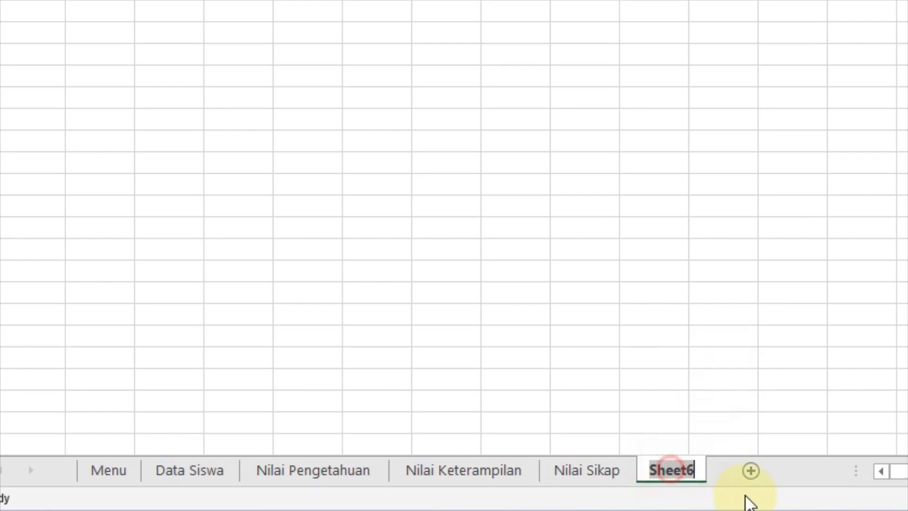
{"action": "type", "text": "Ma"}
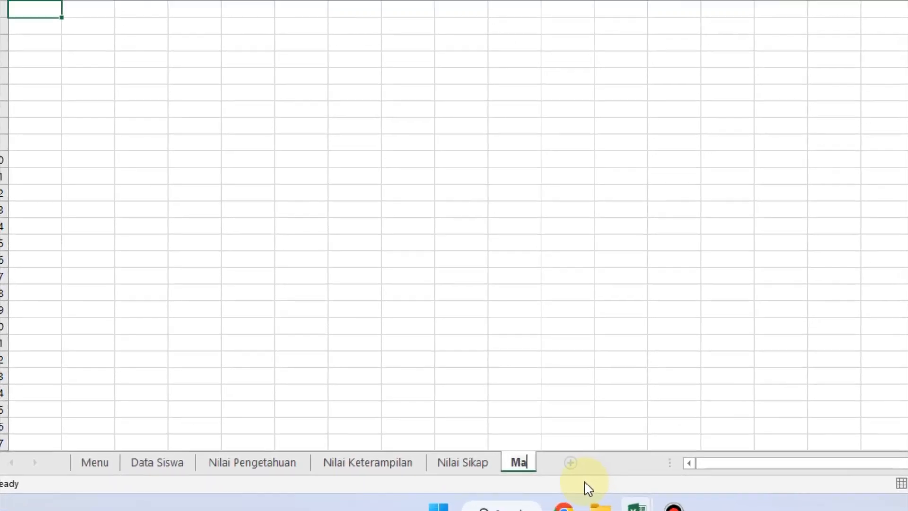
{"action": "type", "text": "nual Book"}
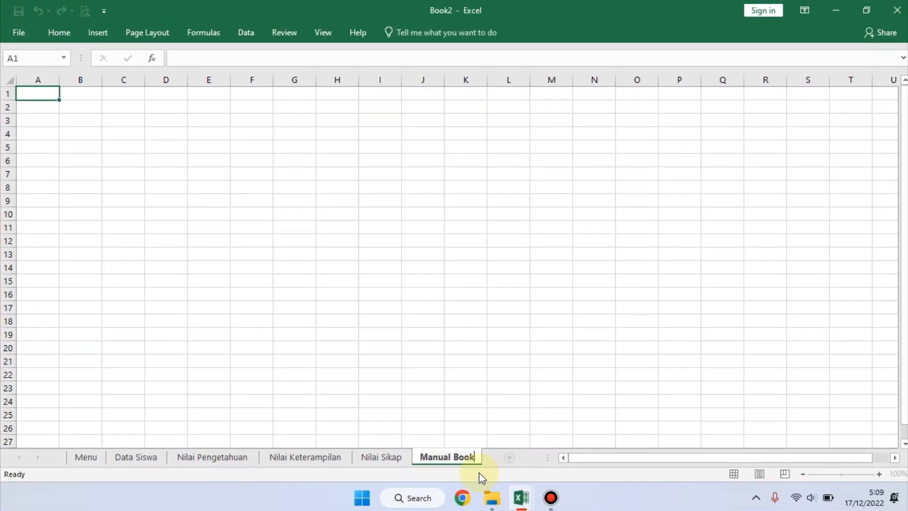
{"action": "left_click", "coordinate": [515, 309]}
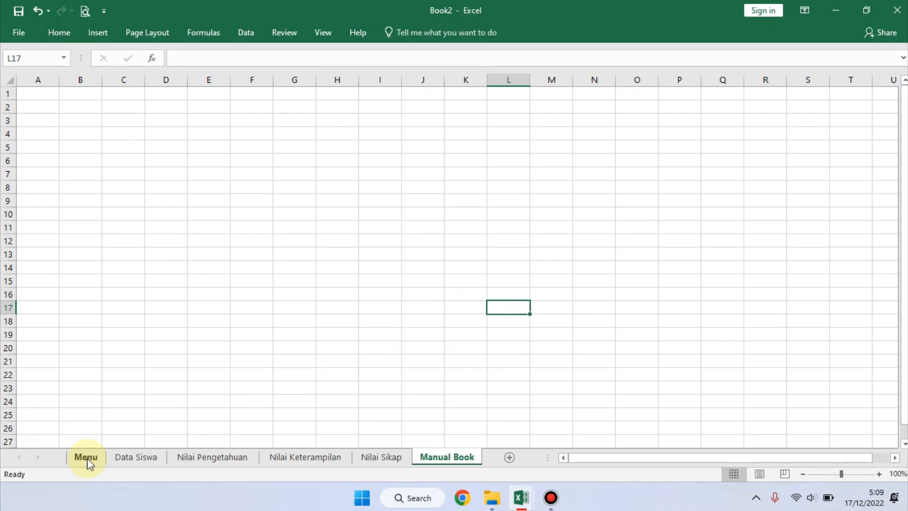
On the Data Siswa sheet, enter the headers No, NIS, Nama Siswa and L/P in cells B2 to E2.
{"action": "left_click", "coordinate": [139, 458]}
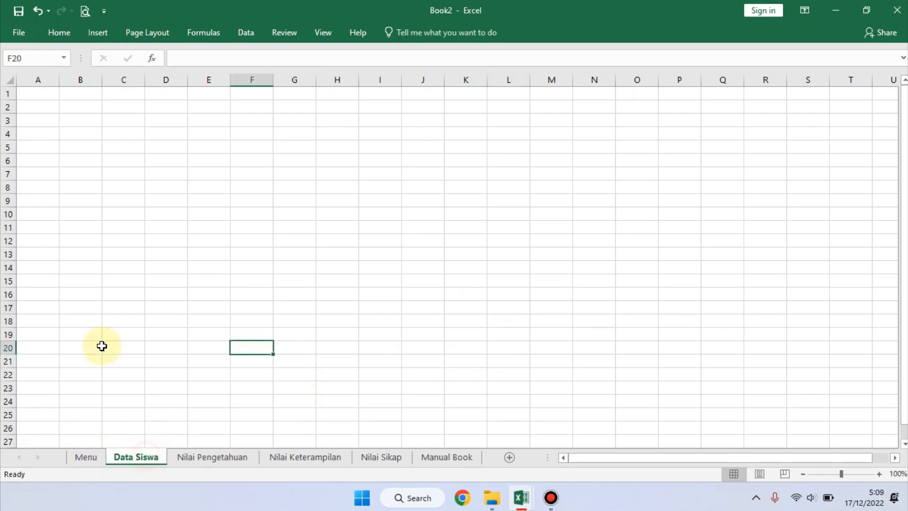
{"action": "left_click", "coordinate": [77, 112]}
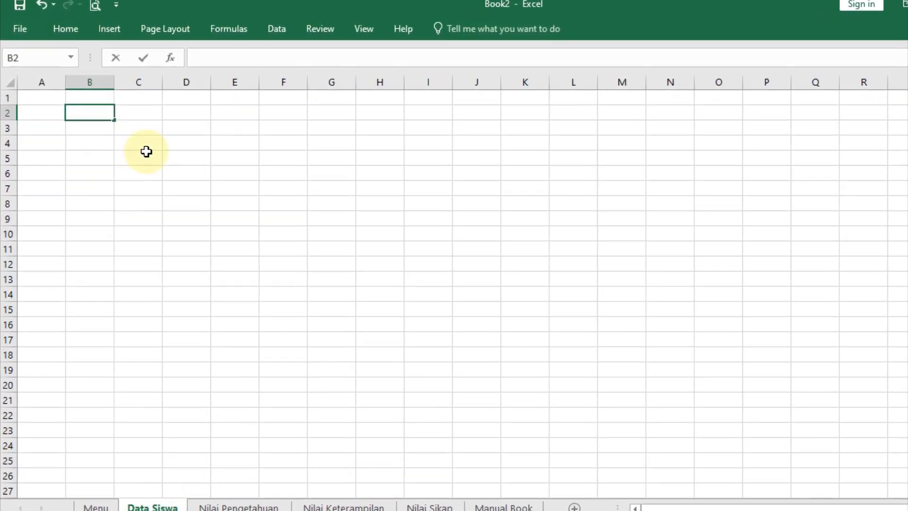
{"action": "type", "text": "Ni"}
{"action": "key", "text": "BackSpace"}
{"action": "type", "text": "o"}
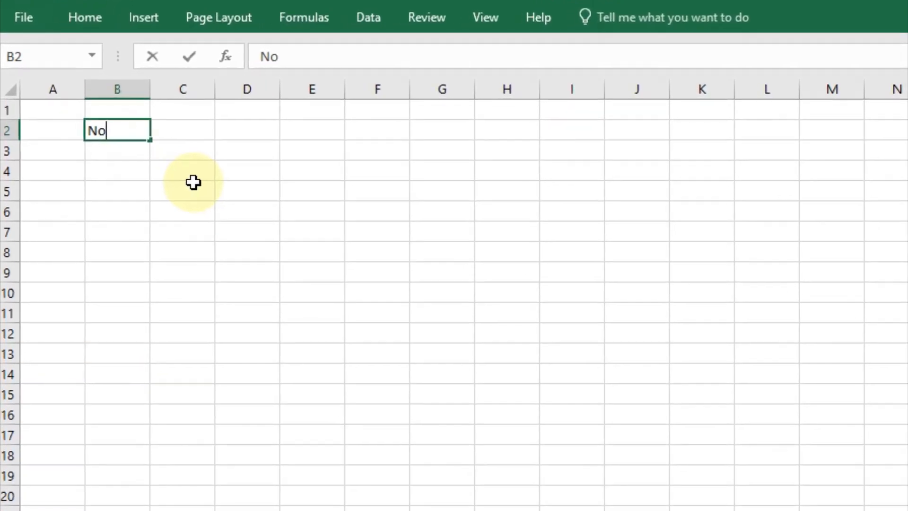
{"action": "key", "text": "Tab"}
{"action": "type", "text": "N"}
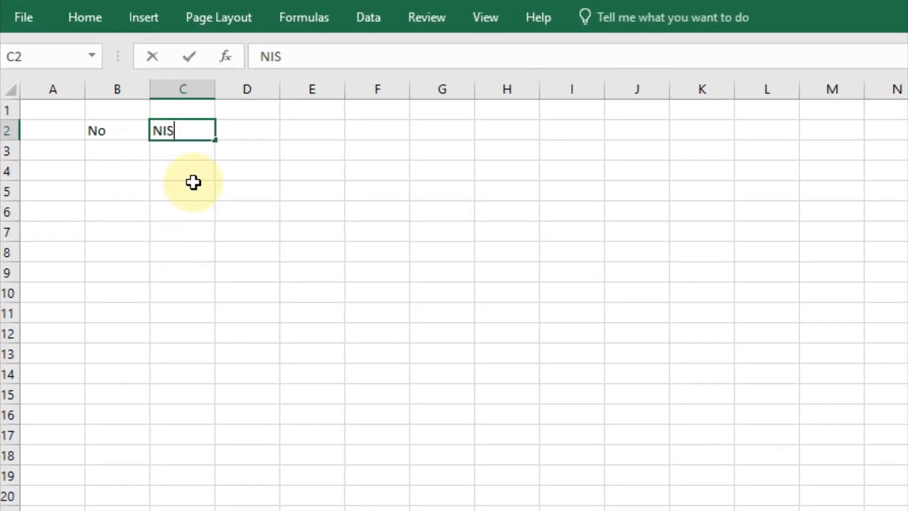
{"action": "key", "text": "Tab"}
{"action": "type", "text": "Nam"}
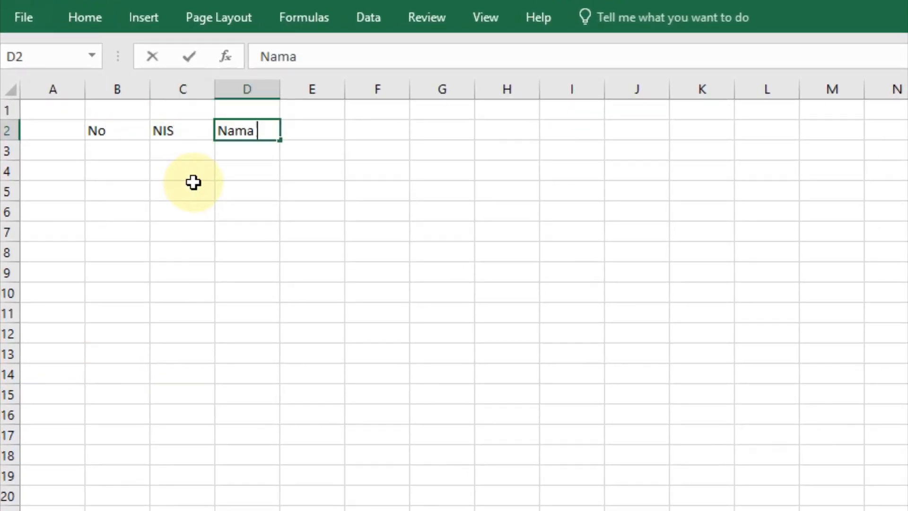
{"action": "type", "text": "a Siswa"}
{"action": "key", "text": "Tab"}
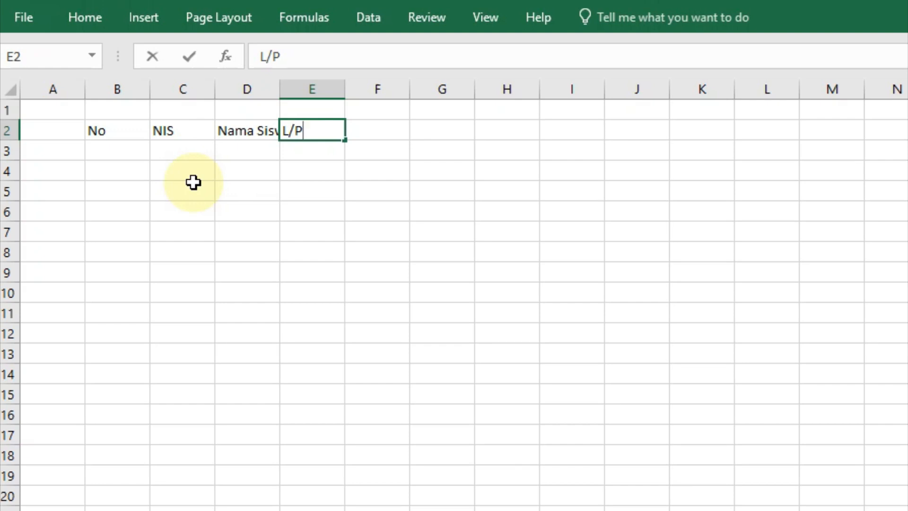
{"action": "key", "text": "Tab"}
Narrow columns B and E and widen columns C and D on the Data Siswa sheet.
{"action": "left_click_drag", "start_coordinate": [150, 94], "coordinate": [122, 96]}
{"action": "left_click_drag", "start_coordinate": [190, 91], "coordinate": [292, 96]}
{"action": "left_click_drag", "start_coordinate": [353, 95], "coordinate": [444, 95]}
{"action": "left_click_drag", "start_coordinate": [508, 96], "coordinate": [494, 95]}
Center and bold the header cells B2 to E2 on the Data Siswa sheet.
{"action": "left_click_drag", "start_coordinate": [101, 124], "coordinate": [451, 130]}
{"action": "left_click", "coordinate": [83, 18]}
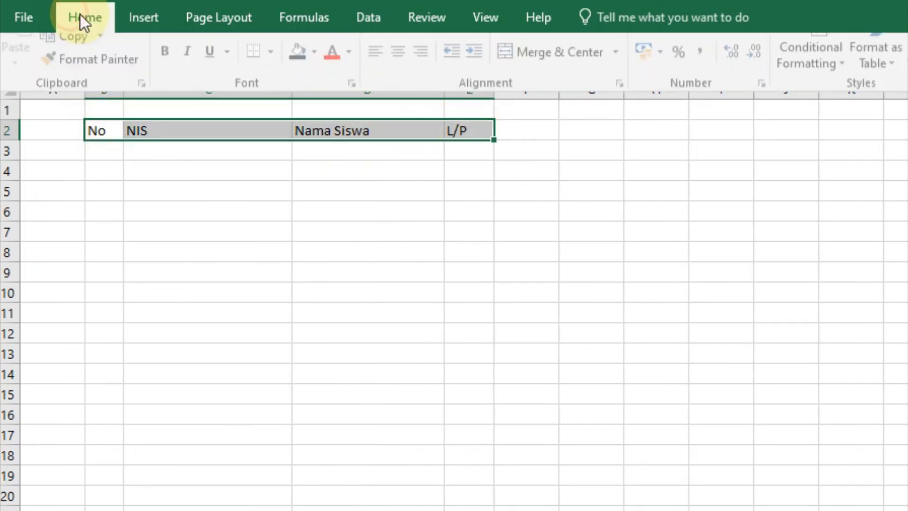
{"action": "left_click", "coordinate": [396, 90]}
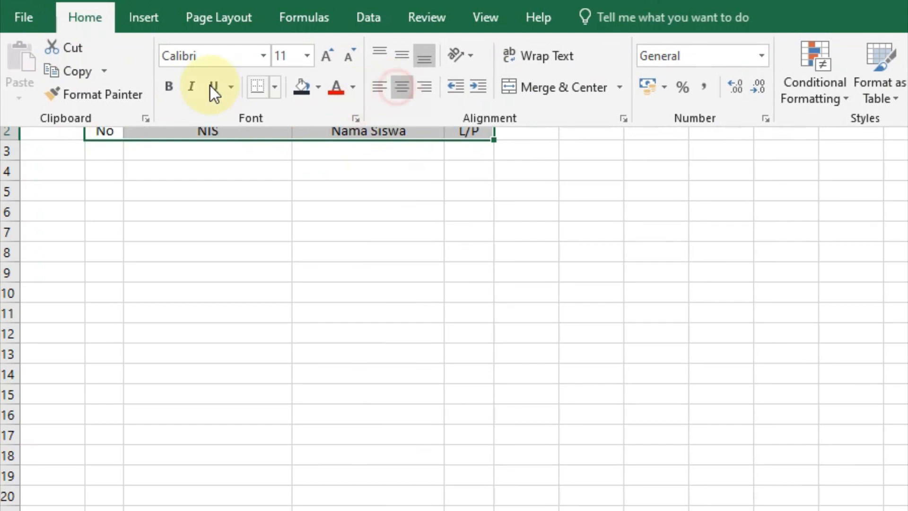
{"action": "left_click", "coordinate": [168, 86]}
Apply all borders to the range B2:E18 on the Data Siswa sheet.
{"action": "left_click_drag", "start_coordinate": [101, 128], "coordinate": [474, 461]}
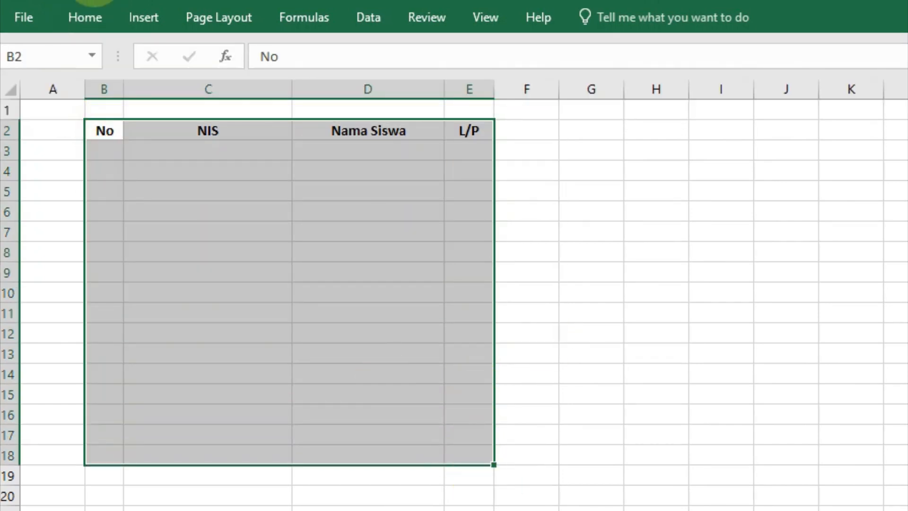
{"action": "left_click", "coordinate": [95, 19]}
{"action": "left_click", "coordinate": [272, 90]}
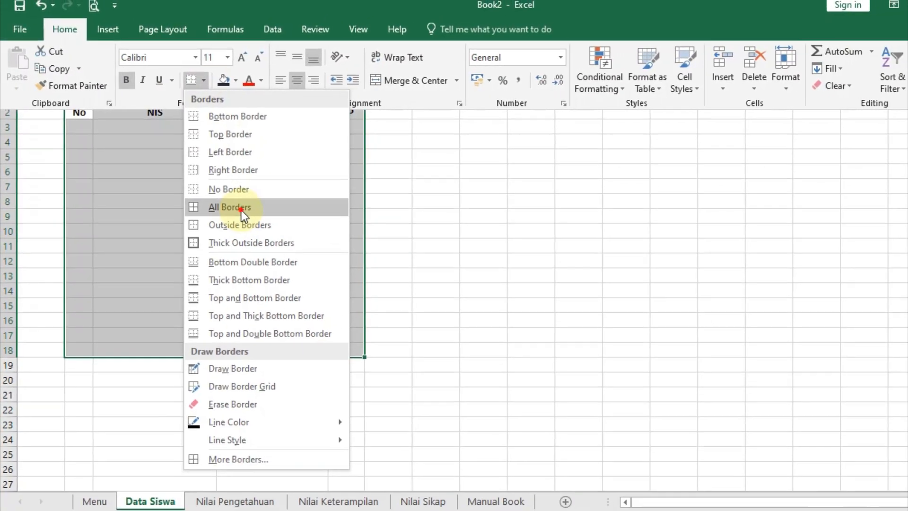
{"action": "left_click", "coordinate": [272, 235]}
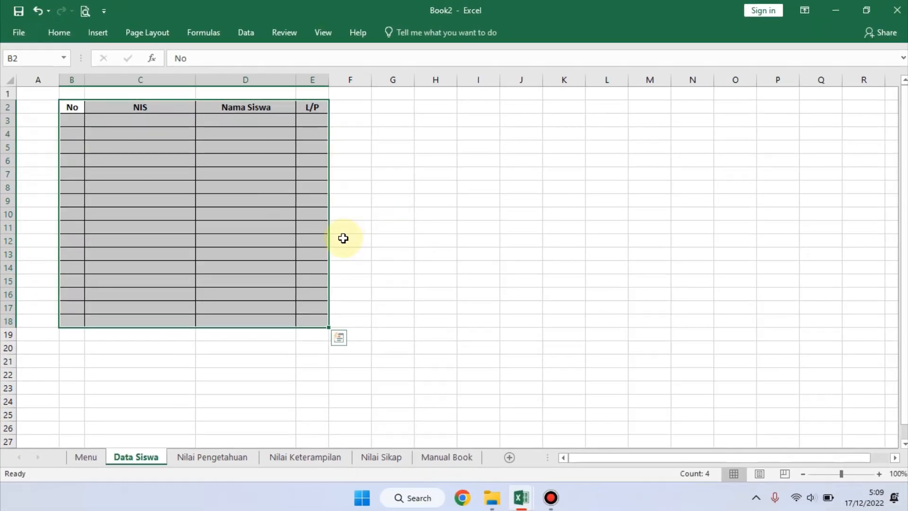
{"action": "left_click", "coordinate": [378, 239]}
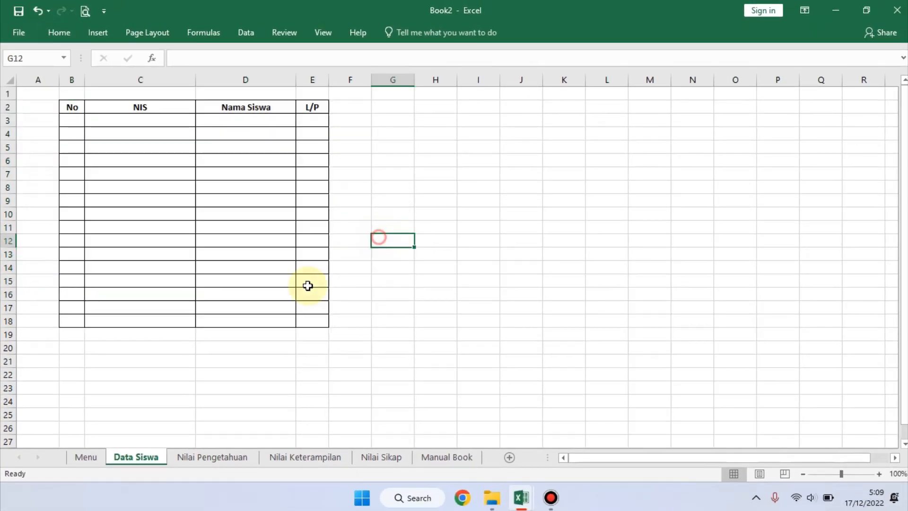
On the Nilai Pengetahuan sheet, enter the headers No, NIS, Nama Siswa and Nilai in cells B2 to E2.
{"action": "left_click", "coordinate": [222, 457]}
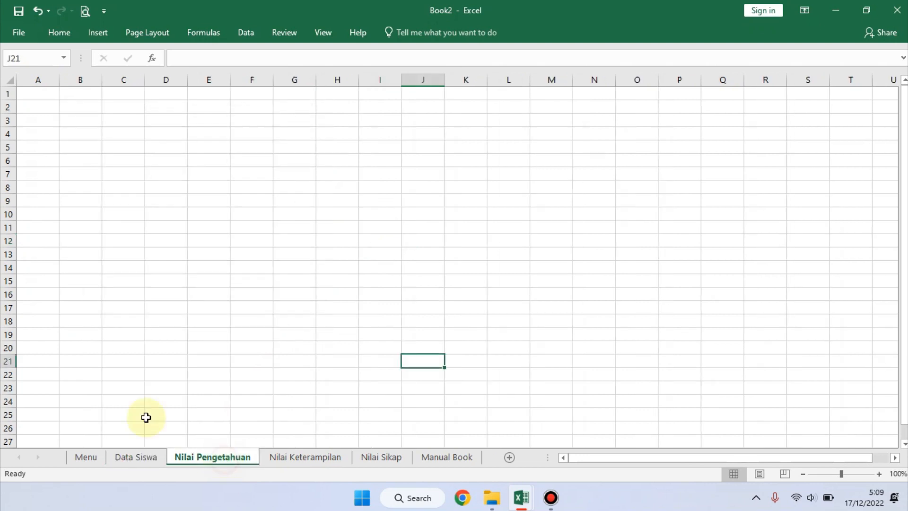
{"action": "left_click", "coordinate": [85, 111]}
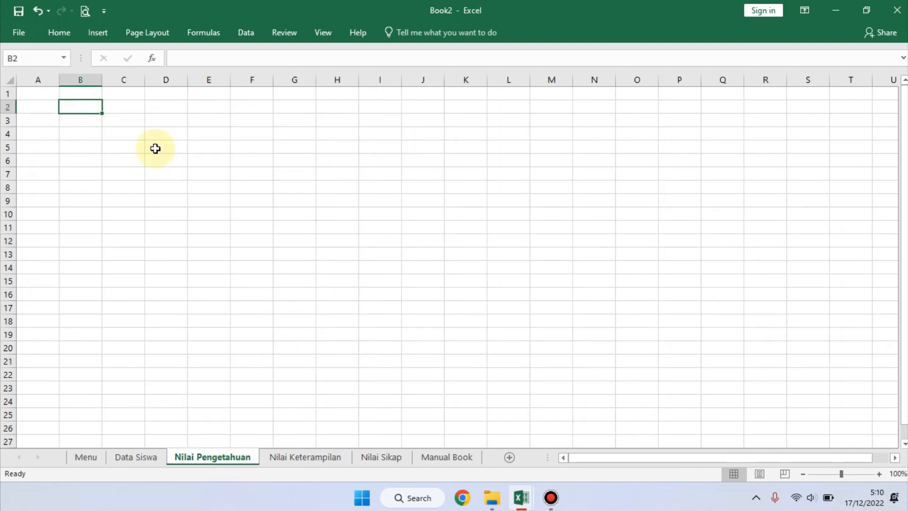
{"action": "type", "text": "No"}
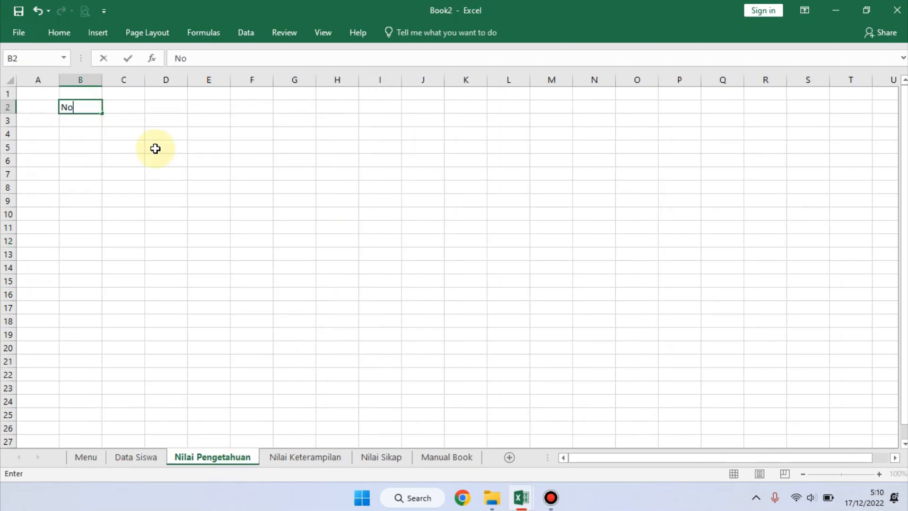
{"action": "key", "text": "Tab"}
{"action": "type", "text": "N"}
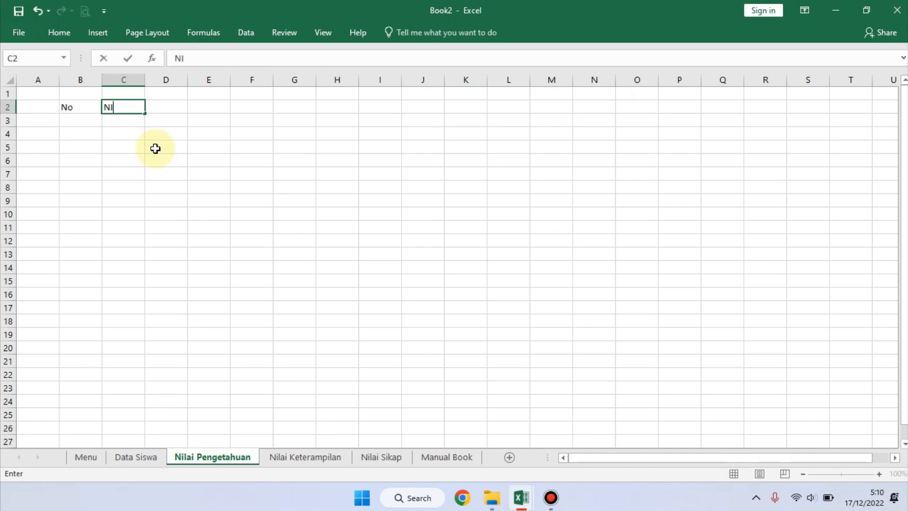
{"action": "key", "text": "Tab"}
{"action": "type", "text": "Na"}
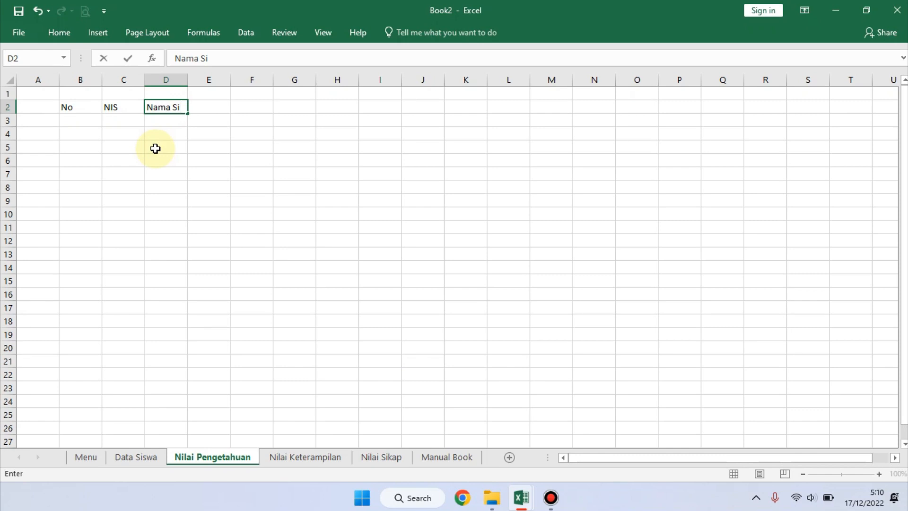
{"action": "key", "text": "Tab"}
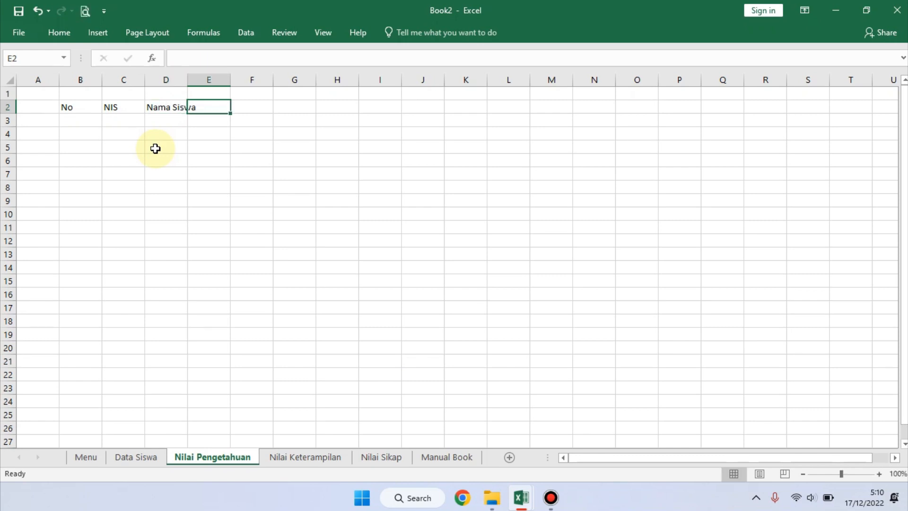
{"action": "type", "text": "Nilai"}
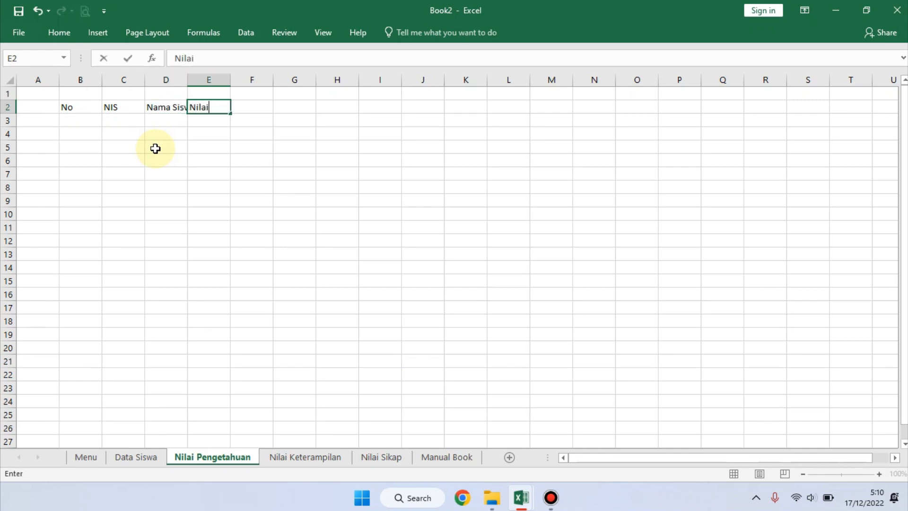
Widen columns D and E on the Nilai Pengetahuan sheet and complete the E2 header as Nilai Pengetahuan.
{"action": "left_click", "coordinate": [195, 148]}
{"action": "left_click_drag", "start_coordinate": [186, 80], "coordinate": [356, 80]}
{"action": "left_click", "coordinate": [314, 107]}
{"action": "double_click", "coordinate": [294, 113]}
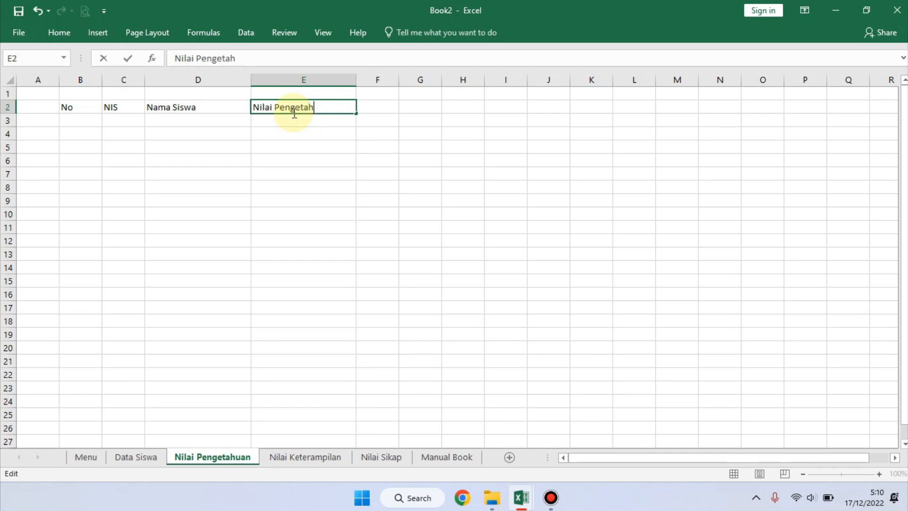
{"action": "left_click", "coordinate": [342, 203]}
Center and bold the header cells B2 to E2 on the Nilai Pengetahuan sheet.
{"action": "left_click_drag", "start_coordinate": [71, 109], "coordinate": [303, 112]}
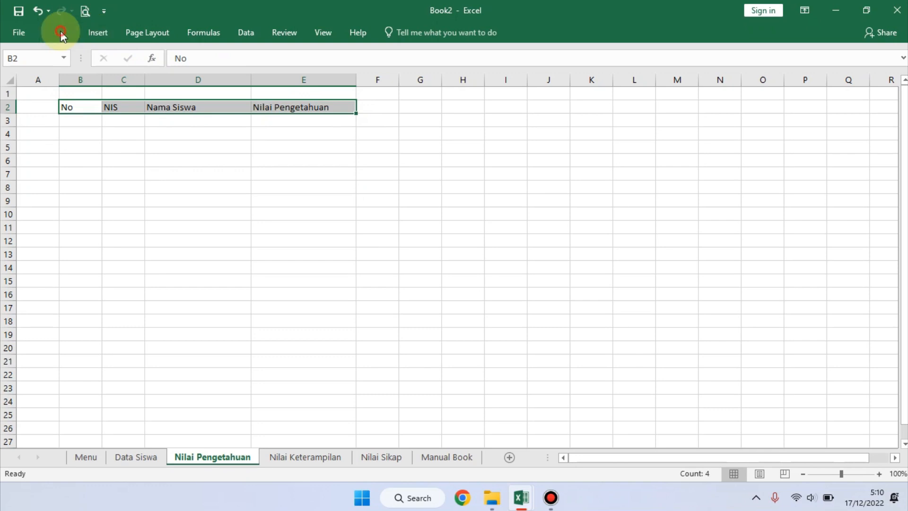
{"action": "left_click", "coordinate": [61, 33]}
{"action": "left_click", "coordinate": [268, 78]}
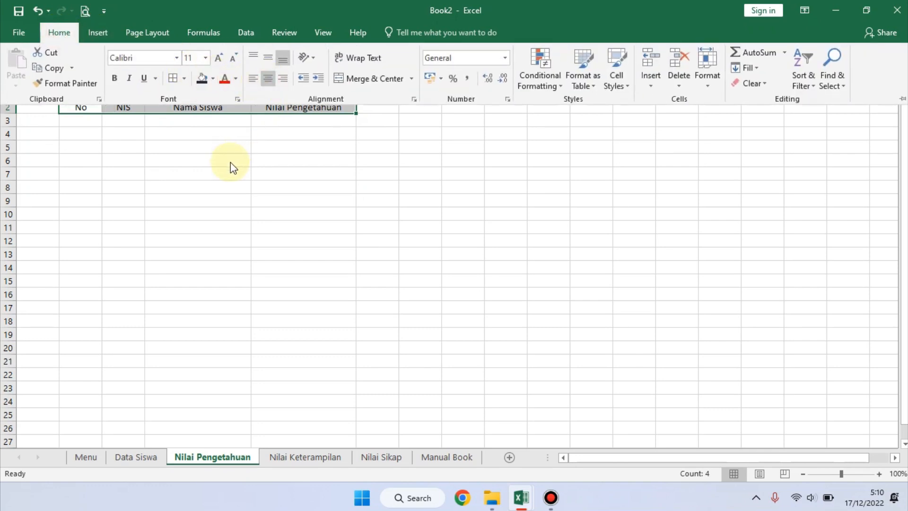
{"action": "left_click", "coordinate": [113, 77]}
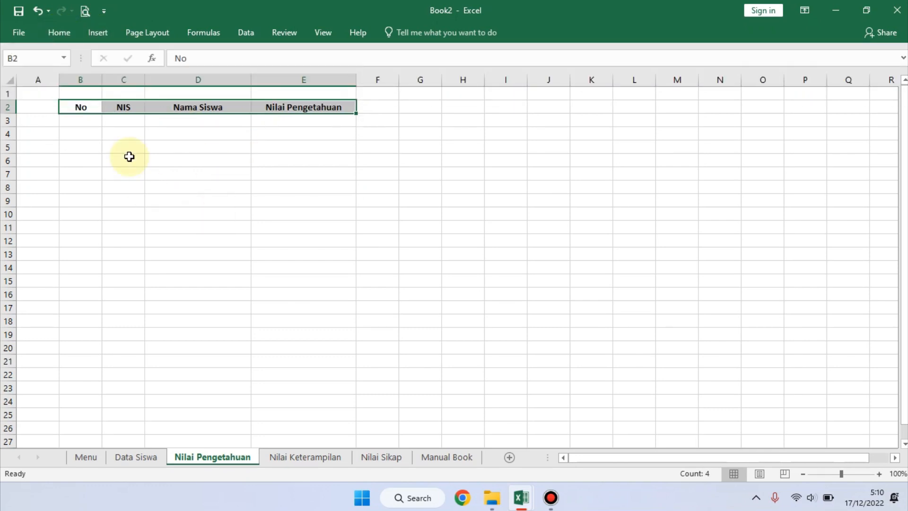
{"action": "left_click", "coordinate": [127, 159]}
Narrow column B on the Nilai Pengetahuan sheet and apply all borders to the range B2:E15.
{"action": "left_click_drag", "start_coordinate": [101, 79], "coordinate": [298, 278]}
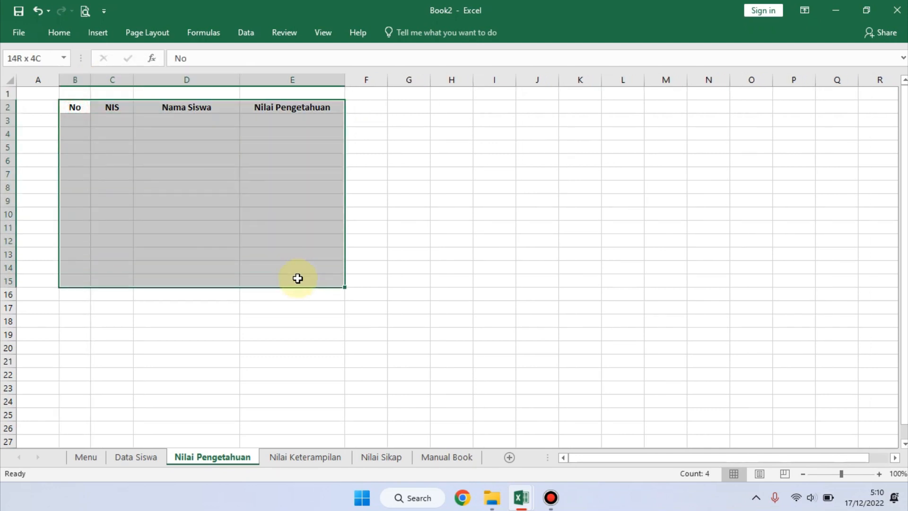
{"action": "left_click", "coordinate": [61, 31]}
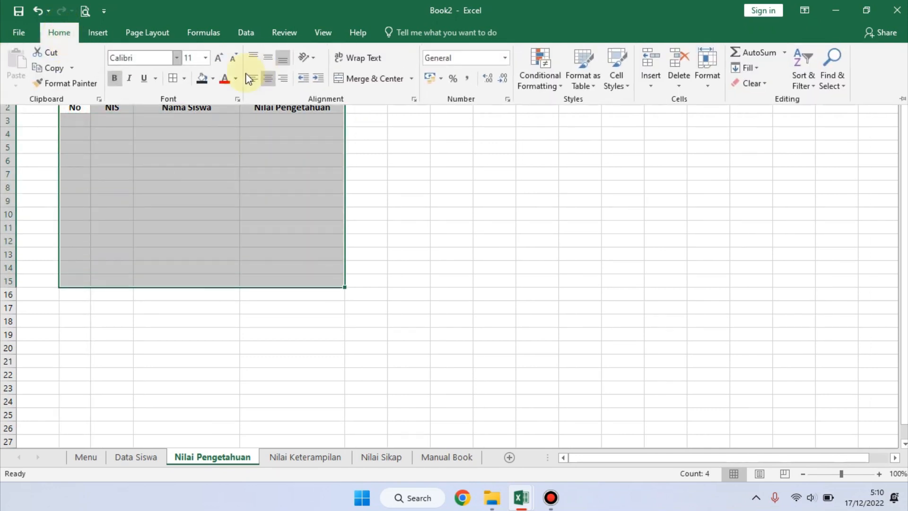
{"action": "left_click", "coordinate": [171, 79]}
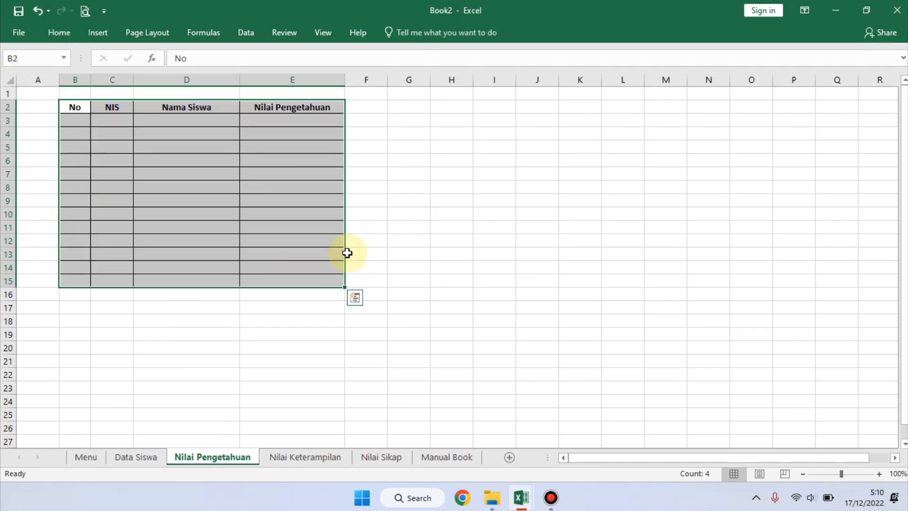
{"action": "left_click", "coordinate": [398, 241]}
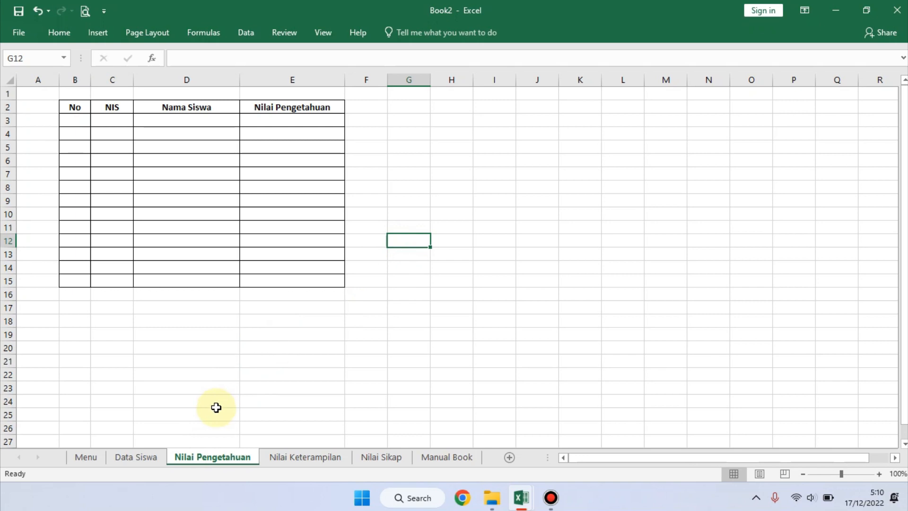
Copy the table B2:E15 from the Nilai Pengetahuan sheet to cell B2 of the Nilai Keterampilan sheet.
{"action": "mouse_move", "coordinate": [77, 102]}
{"action": "left_mouse_down"}
{"action": "mouse_move", "coordinate": [121, 111]}
{"action": "mouse_move", "coordinate": [324, 231]}
{"action": "mouse_move", "coordinate": [332, 277]}
{"action": "mouse_move", "coordinate": [320, 293]}
{"action": "left_mouse_up"}
{"action": "key", "text": "ctrl+c"}
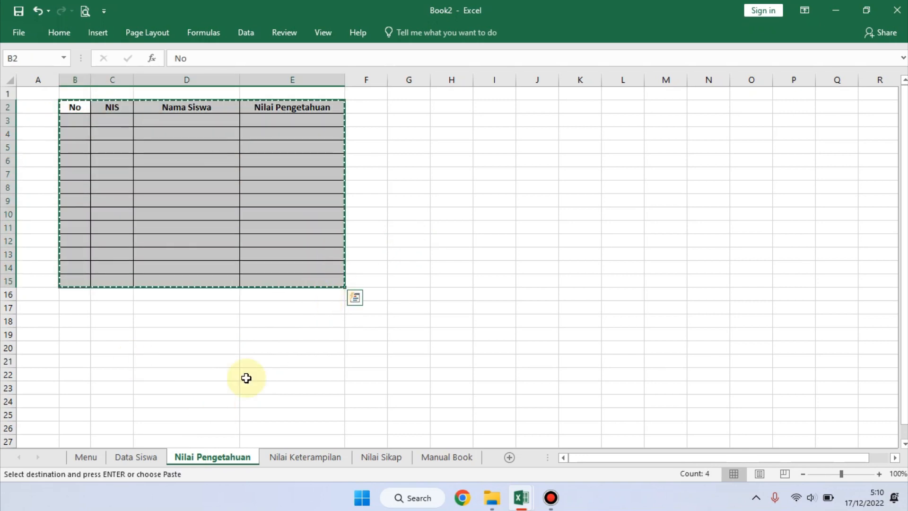
{"action": "left_click", "coordinate": [313, 457]}
{"action": "left_click", "coordinate": [83, 107]}
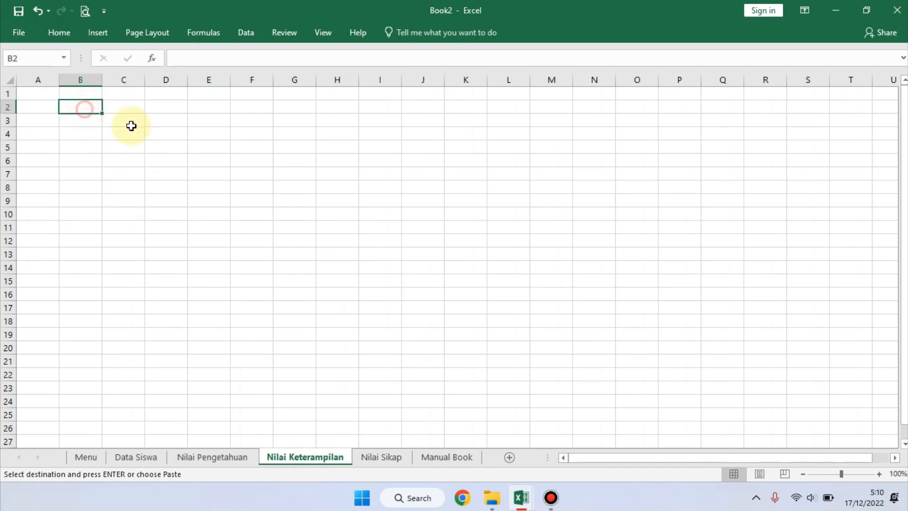
{"action": "key", "text": "ctrl+v"}
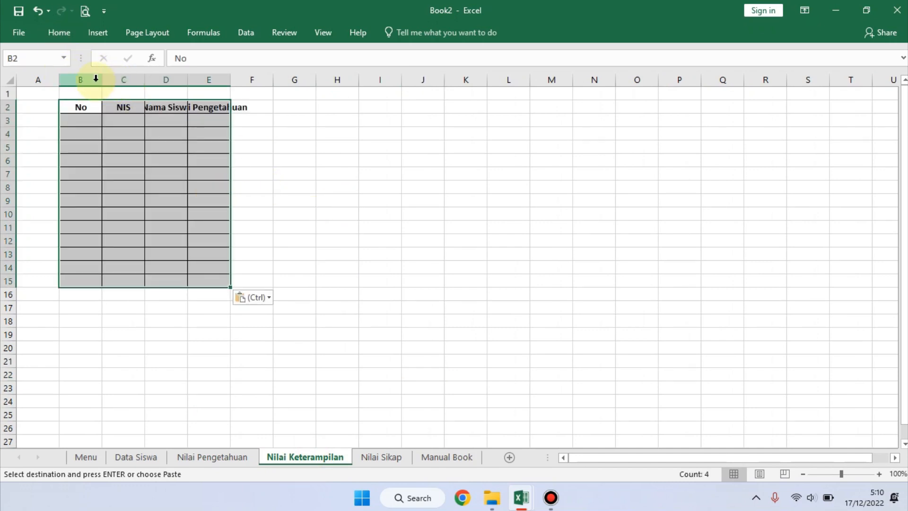
Narrow column B and widen columns C, D and E on the Nilai Keterampilan sheet.
{"action": "left_click_drag", "start_coordinate": [100, 80], "coordinate": [95, 79]}
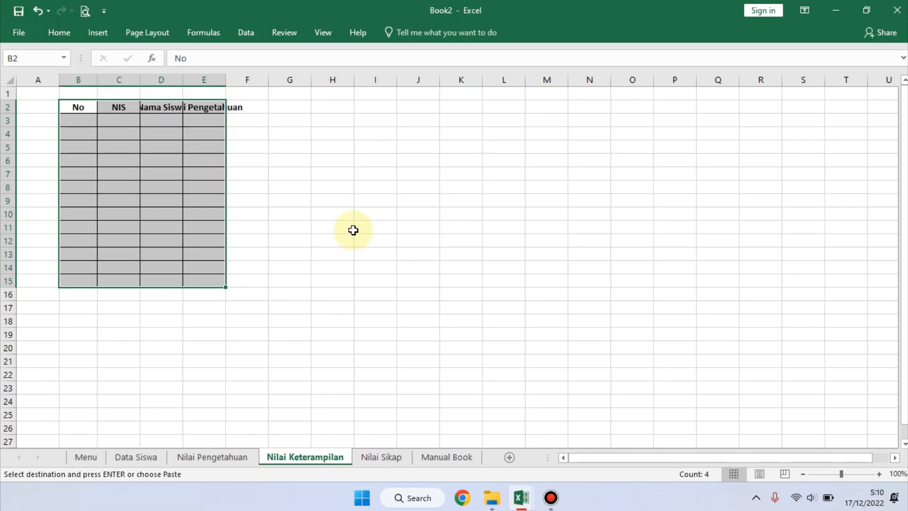
{"action": "left_click_drag", "start_coordinate": [353, 230], "coordinate": [357, 230]}
{"action": "left_click_drag", "start_coordinate": [138, 81], "coordinate": [379, 81]}
{"action": "left_click", "coordinate": [447, 160]}
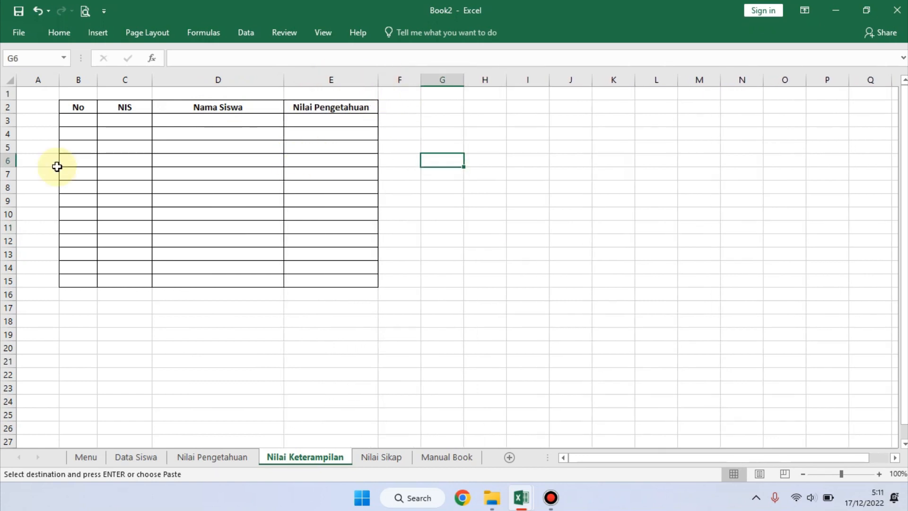
Change the header in cell E2 of the Nilai Keterampilan sheet to Nilai Keterampilan.
{"action": "left_click", "coordinate": [349, 105]}
{"action": "double_click", "coordinate": [232, 58]}
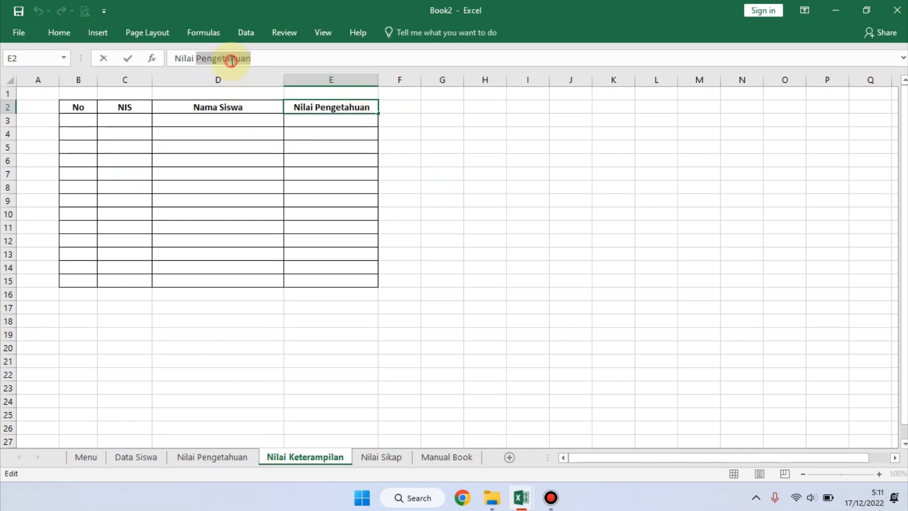
{"action": "type", "text": "Keterampilan"}
{"action": "left_click", "coordinate": [513, 216]}
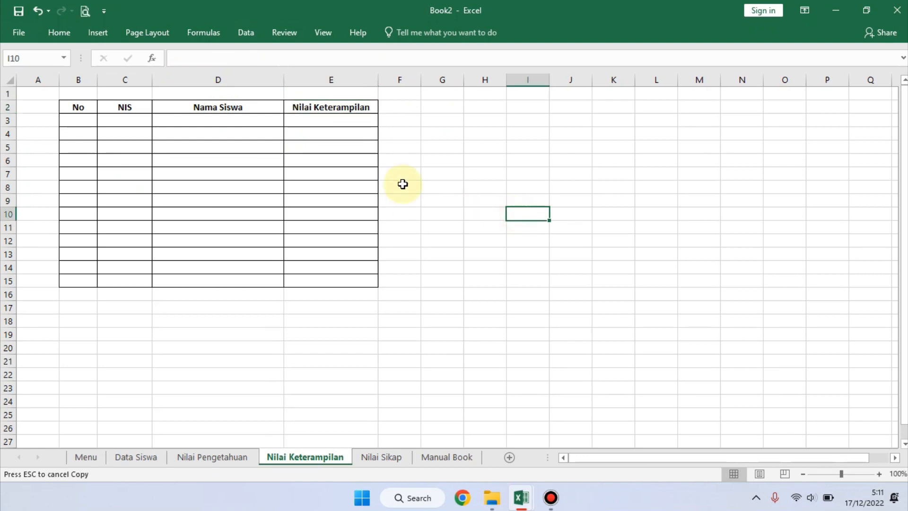
{"action": "left_click", "coordinate": [214, 468]}
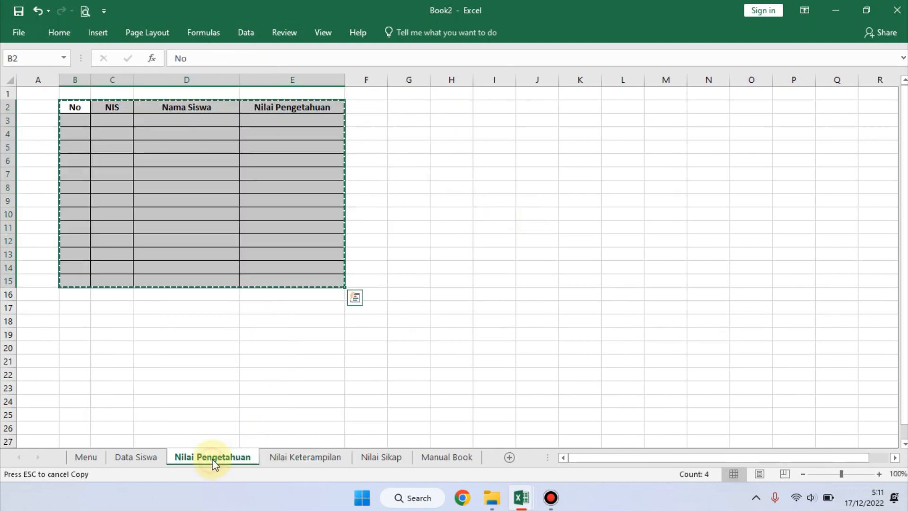
{"action": "left_click", "coordinate": [142, 457]}
{"action": "left_click", "coordinate": [203, 461]}
{"action": "left_click", "coordinate": [305, 458]}
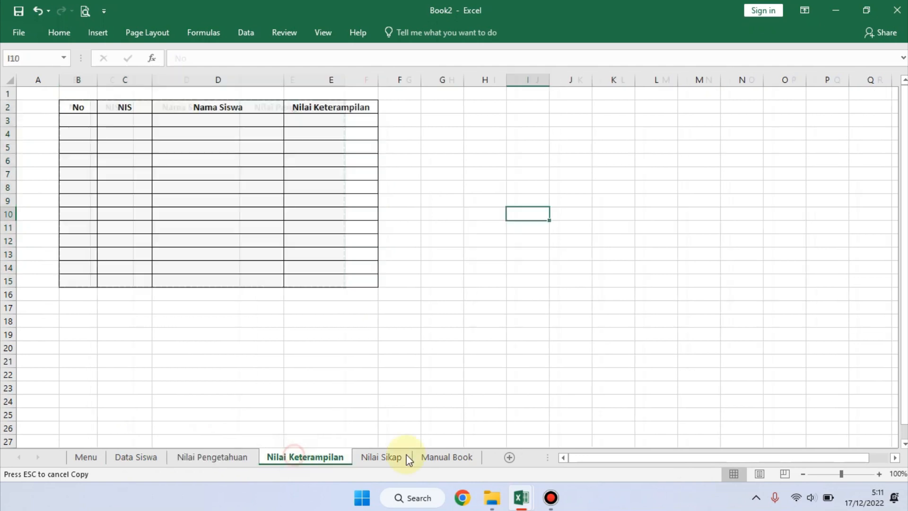
{"action": "left_click", "coordinate": [379, 457]}
Copy columns B to E of the Nilai Keterampilan sheet to the Nilai Sikap sheet, starting at column C.
{"action": "left_click", "coordinate": [323, 461]}
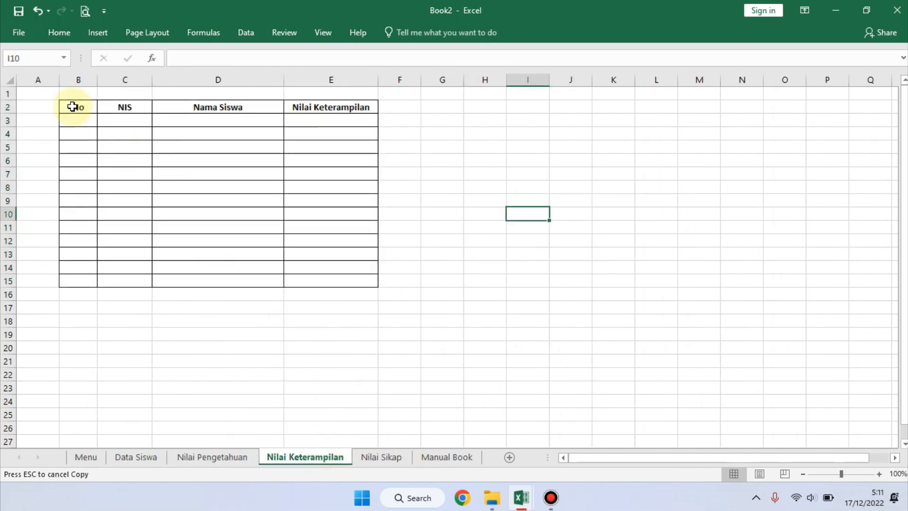
{"action": "left_click_drag", "start_coordinate": [76, 80], "coordinate": [339, 75]}
{"action": "key", "text": "ctrl+c"}
{"action": "left_click", "coordinate": [380, 457]}
{"action": "left_click", "coordinate": [114, 79]}
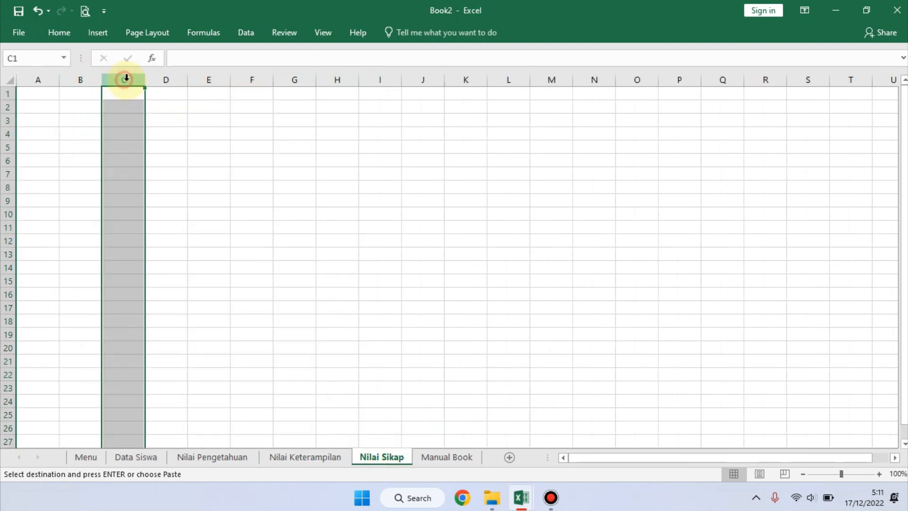
{"action": "key", "text": "ctrl+v"}
Change the header in cell F2 of the Nilai Sikap sheet to Nilai Sikap.
{"action": "left_click", "coordinate": [379, 106]}
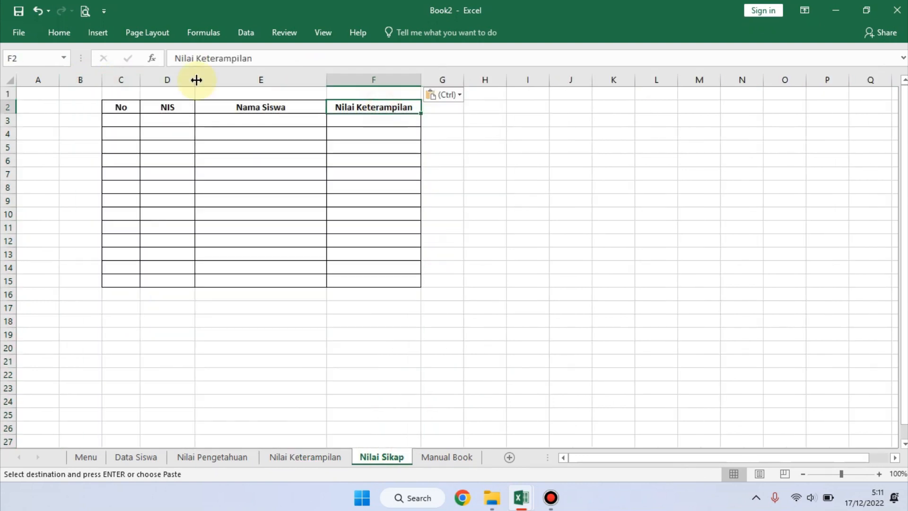
{"action": "double_click", "coordinate": [230, 58]}
{"action": "type", "text": "Sikap"}
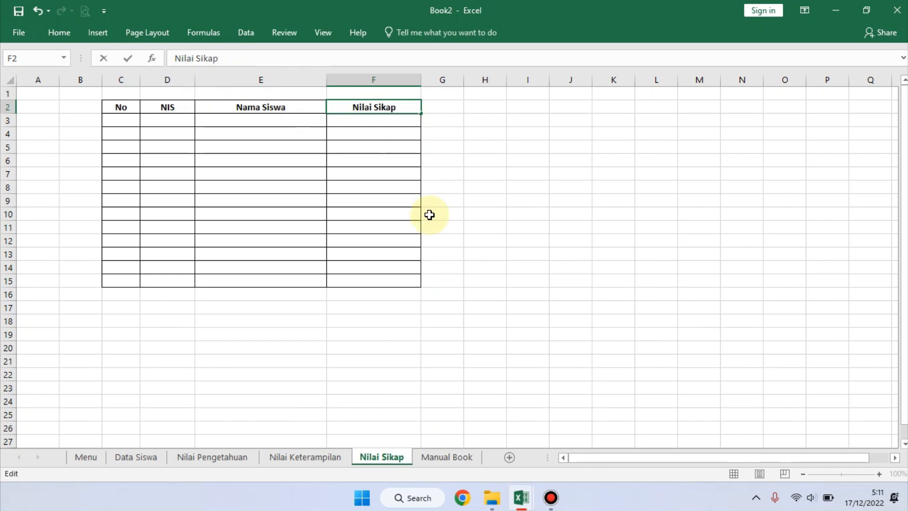
{"action": "left_click", "coordinate": [493, 216]}
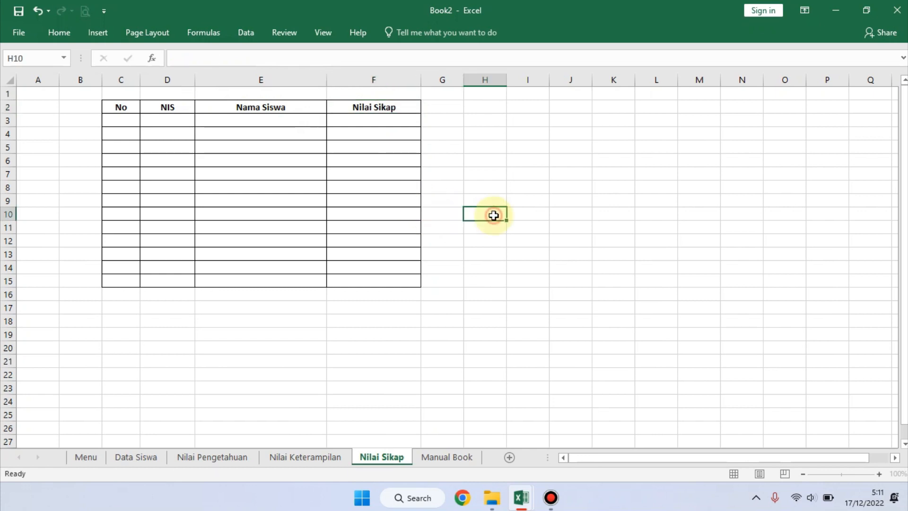
Enter the title NAMUAL BOOK in cell B3 of the Manual Book sheet.
{"action": "left_click", "coordinate": [450, 457]}
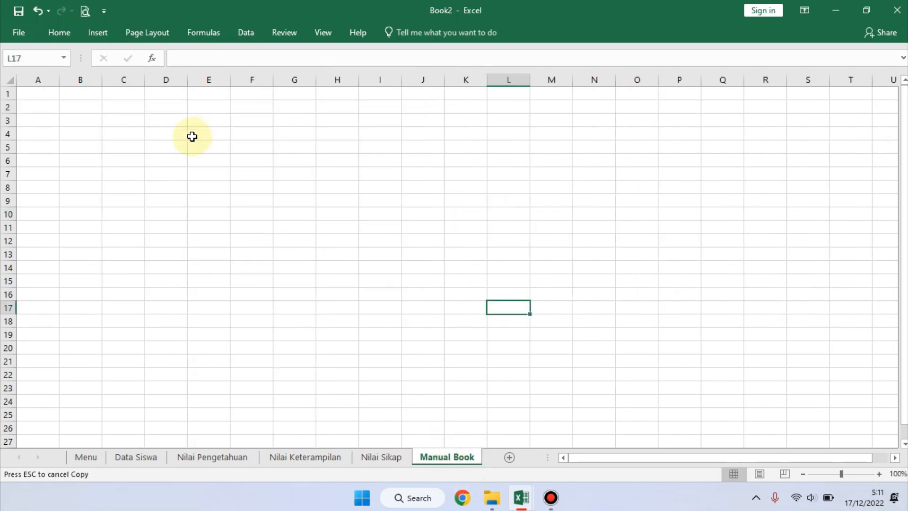
{"action": "left_click", "coordinate": [84, 117]}
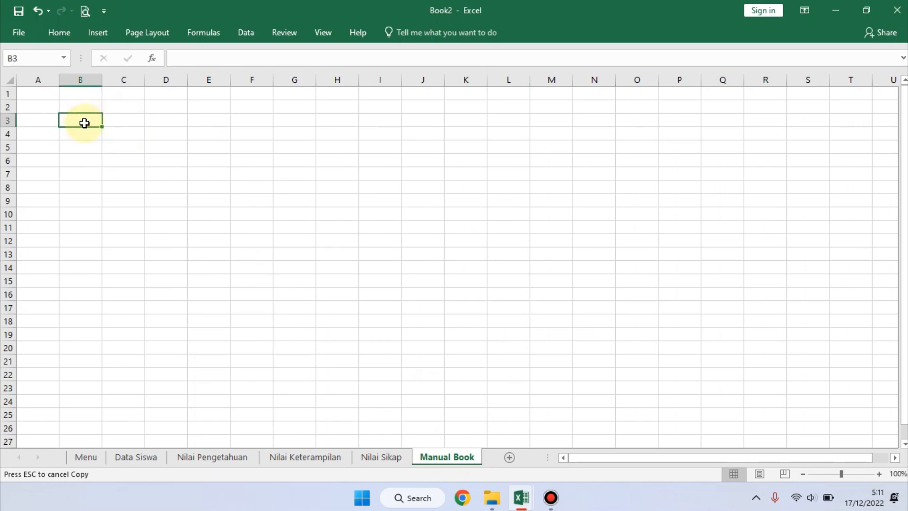
{"action": "type", "text": "NAMUAL BOOK"}
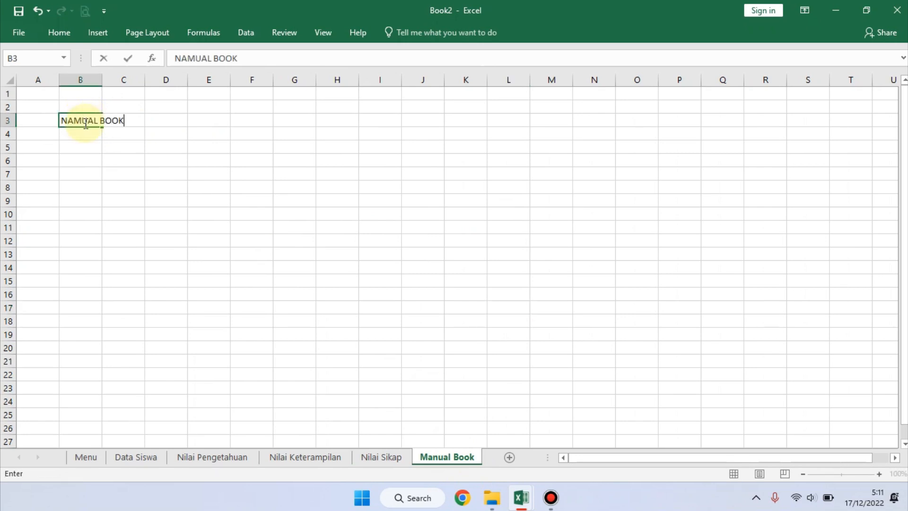
{"action": "left_click", "coordinate": [193, 187]}
Correct the title in cell B3 of the Manual Book sheet to MANUAL BOOK.
{"action": "left_click", "coordinate": [82, 122]}
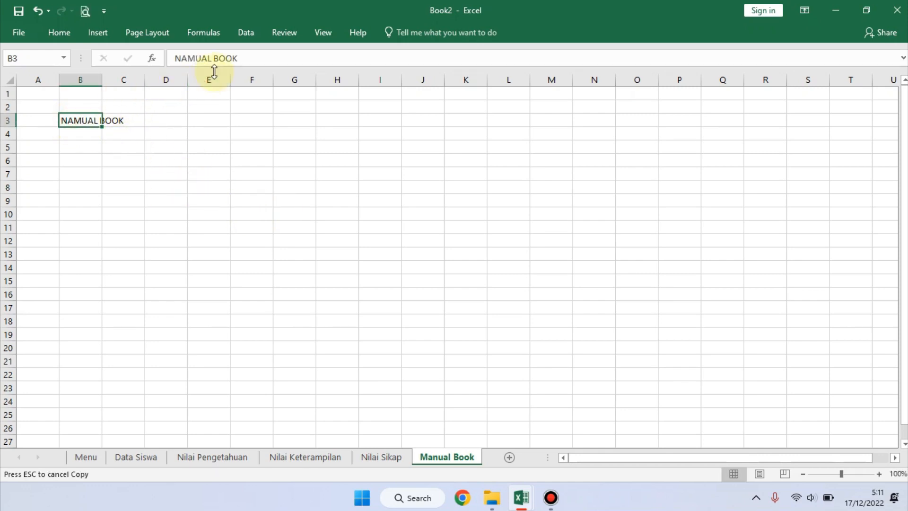
{"action": "double_click", "coordinate": [202, 58]}
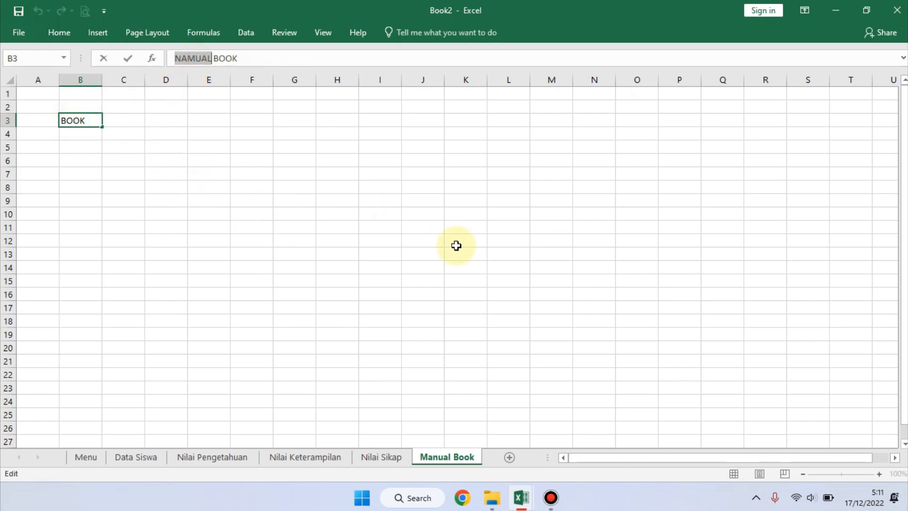
{"action": "type", "text": "MANUAL BOOK"}
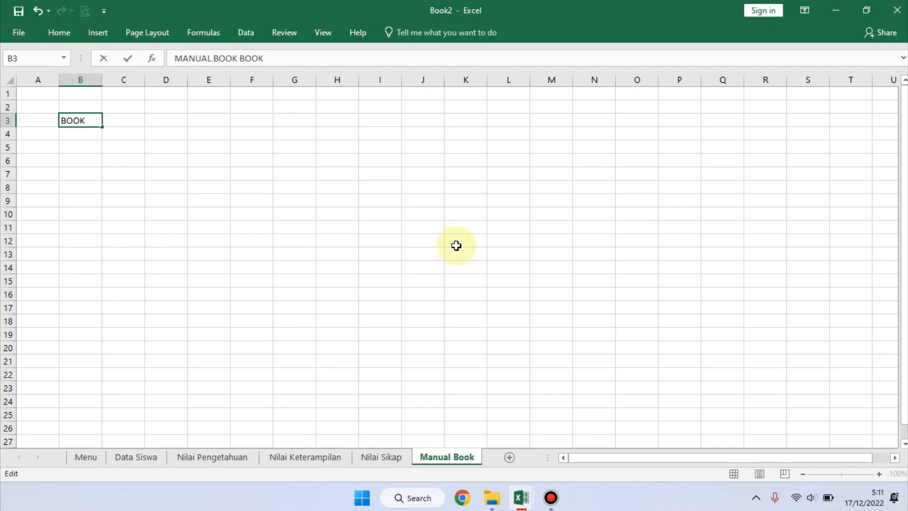
{"action": "left_click", "coordinate": [456, 245]}
{"action": "left_click", "coordinate": [106, 120]}
{"action": "left_click", "coordinate": [80, 121]}
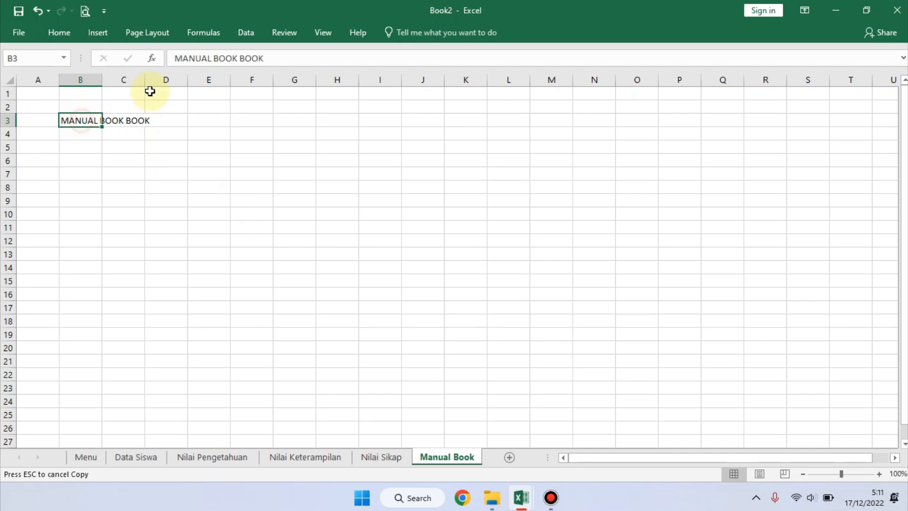
{"action": "double_click", "coordinate": [259, 58]}
{"action": "key", "text": "BackSpace"}
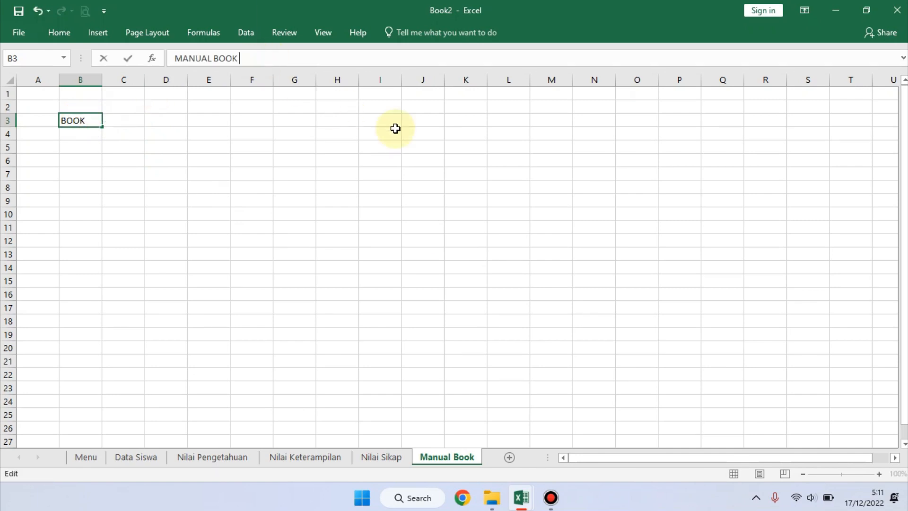
{"action": "left_click", "coordinate": [420, 132]}
{"action": "left_click", "coordinate": [78, 120]}
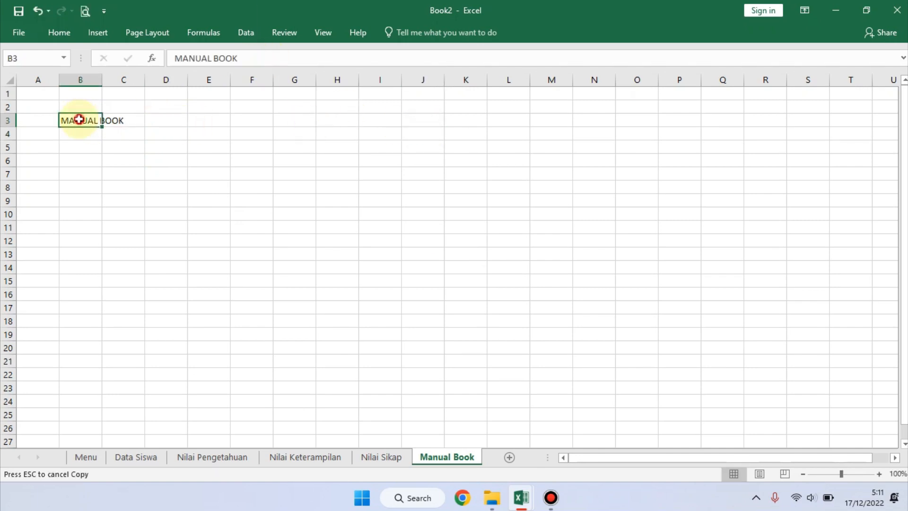
Fill cells B2 to J5 of the Menu sheet with the darkest gray theme color.
{"action": "left_click", "coordinate": [90, 457]}
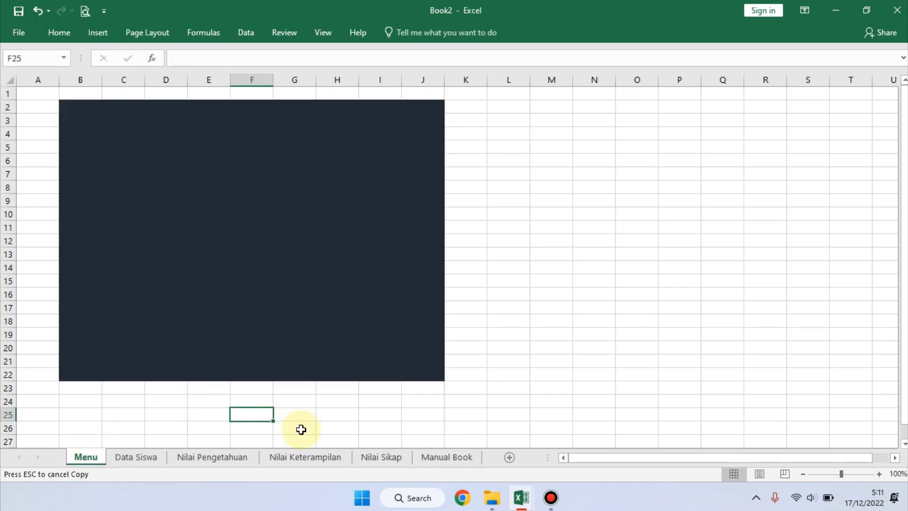
{"action": "left_click", "coordinate": [545, 332]}
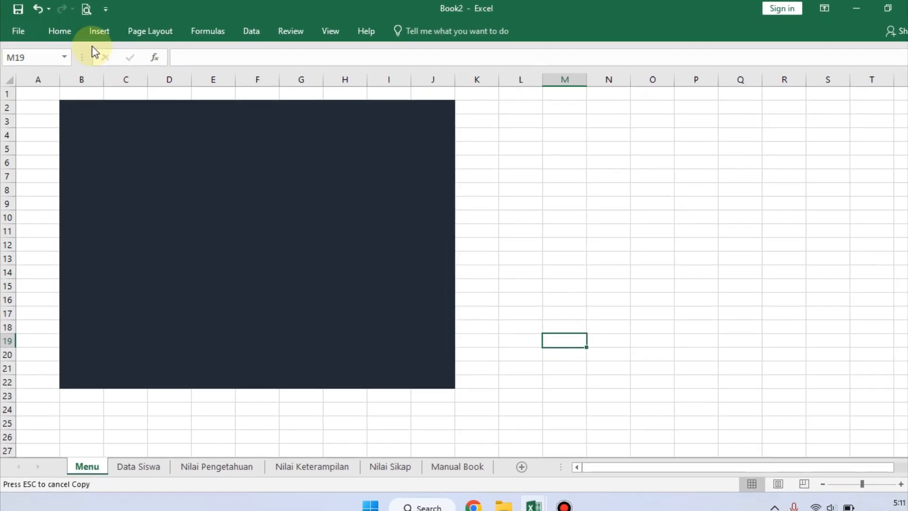
{"action": "left_click_drag", "start_coordinate": [71, 108], "coordinate": [459, 153]}
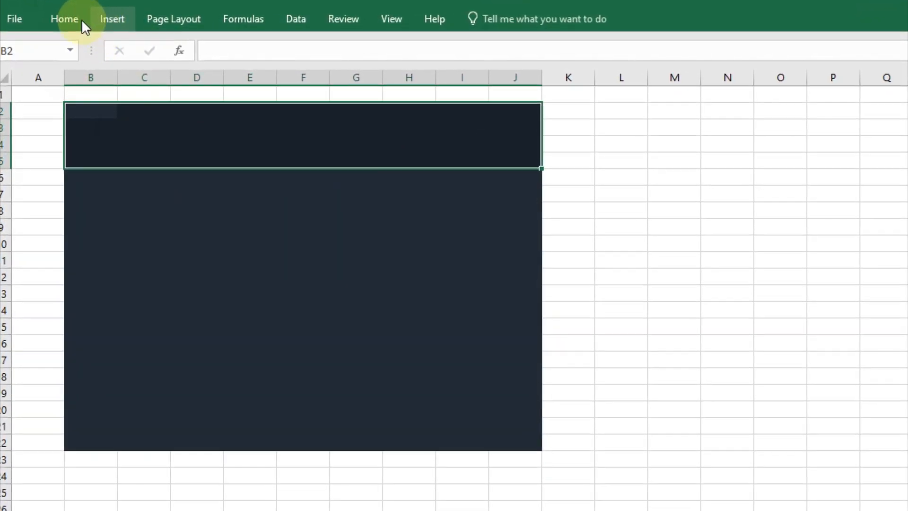
{"action": "left_click", "coordinate": [80, 22]}
{"action": "left_click", "coordinate": [262, 75]}
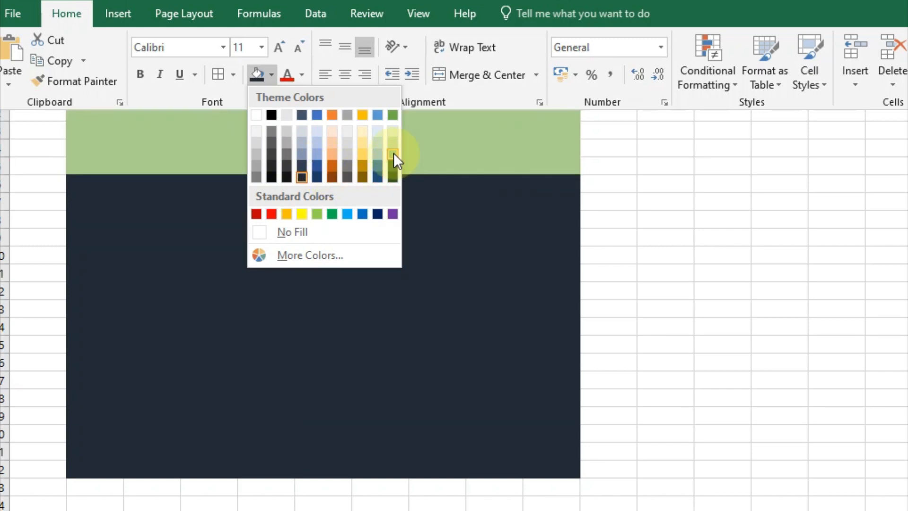
{"action": "left_click", "coordinate": [287, 175]}
{"action": "left_click", "coordinate": [263, 134]}
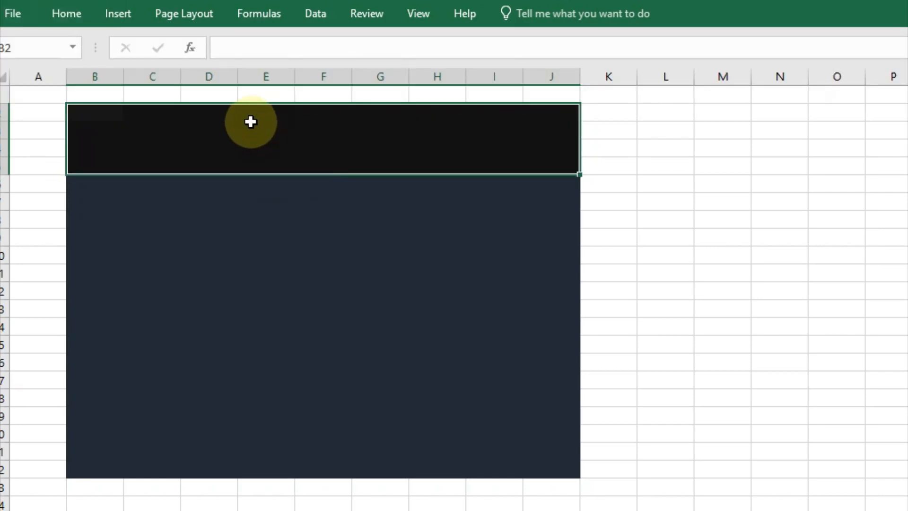
Merge and center cells B2 to J5 on the Menu sheet and middle-align the merged cell vertically.
{"action": "left_click", "coordinate": [72, 16]}
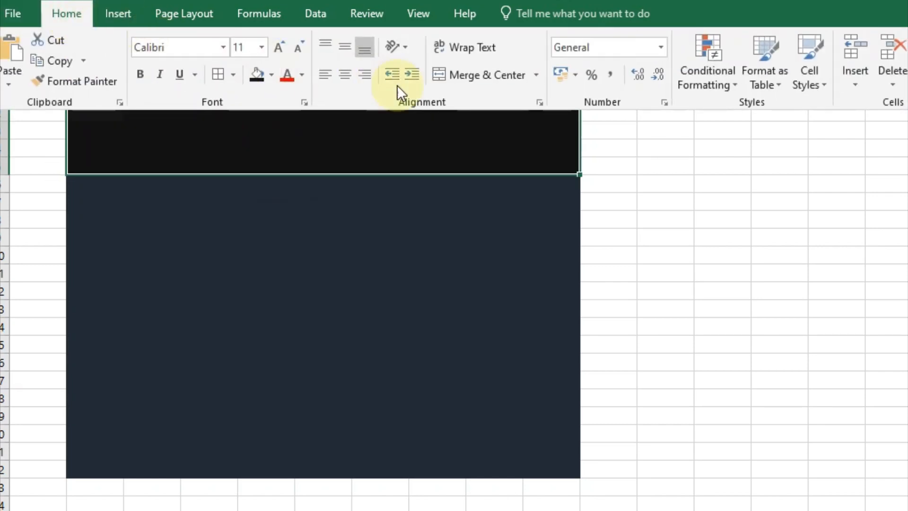
{"action": "left_click", "coordinate": [473, 72]}
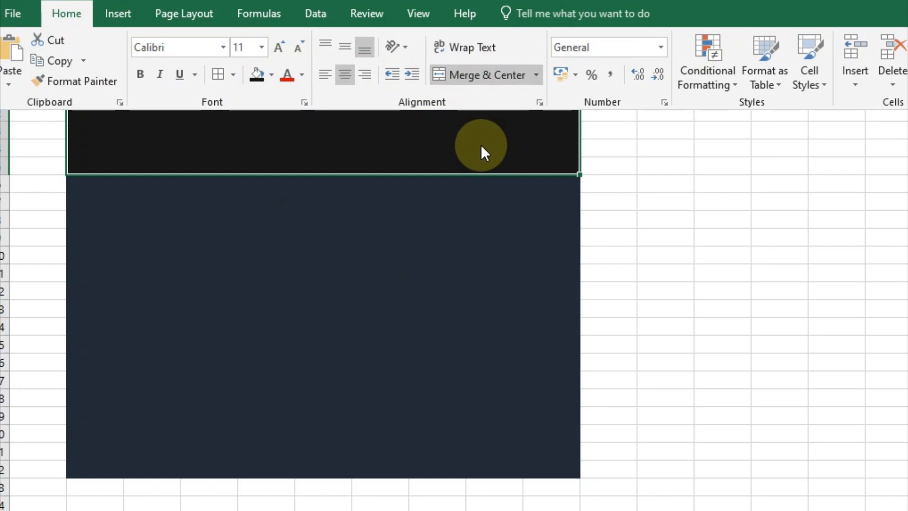
{"action": "left_click", "coordinate": [344, 45]}
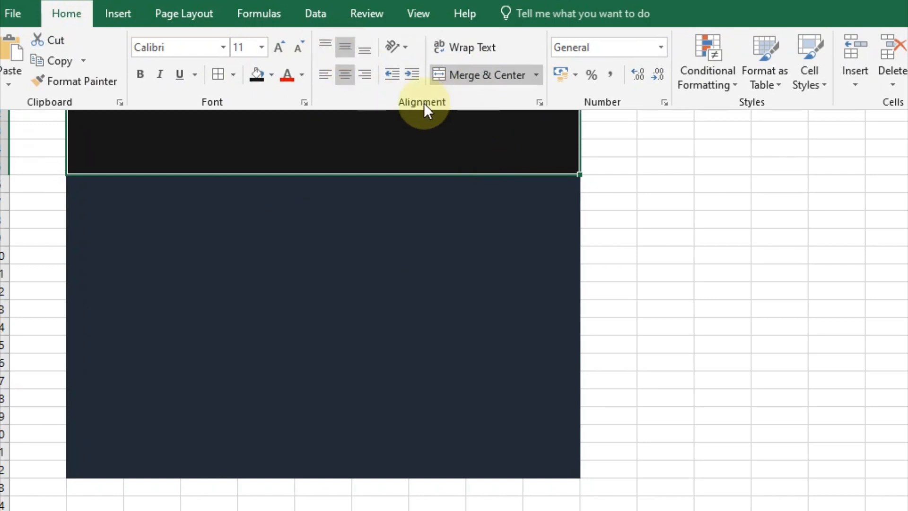
{"action": "left_click", "coordinate": [315, 194]}
Enter the title DAFTAR NILA KURIKULUM 2013 in the merged header cell of the Menu sheet.
{"action": "left_click", "coordinate": [335, 144]}
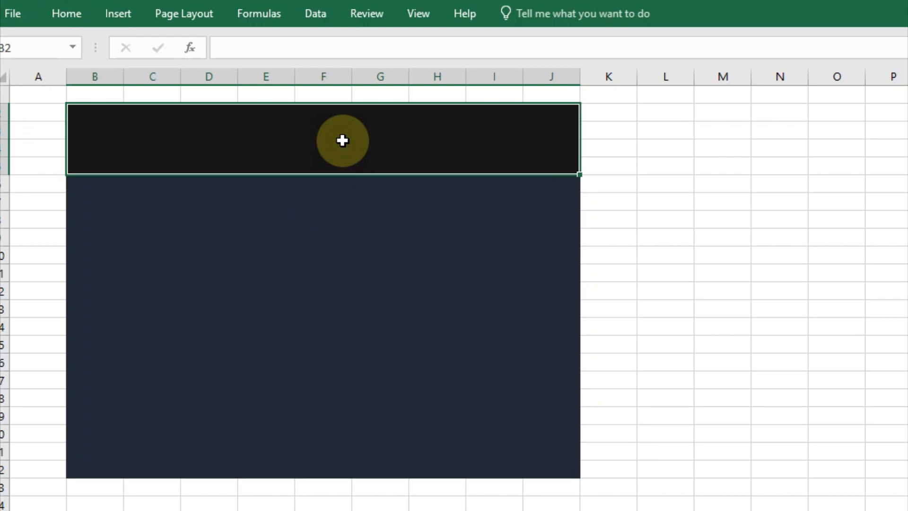
{"action": "type", "text": "DAFTAR NILA KURIKULUM 2013"}
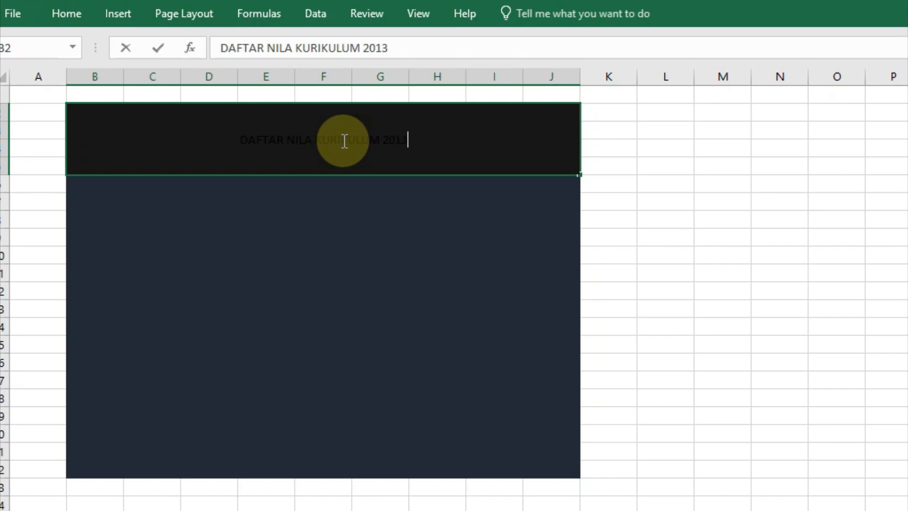
{"action": "left_click", "coordinate": [773, 209]}
Set the font color of the Menu sheet's header title to white.
{"action": "left_click", "coordinate": [391, 143]}
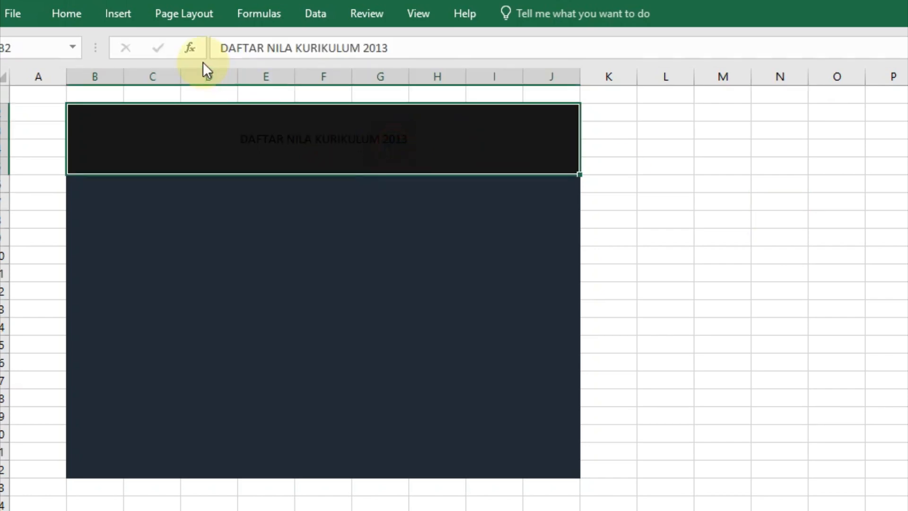
{"action": "left_click", "coordinate": [71, 14]}
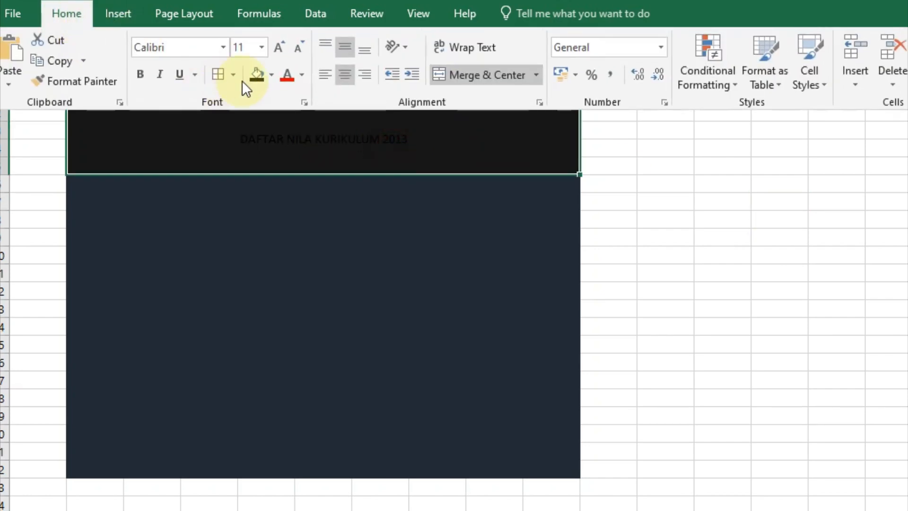
{"action": "left_click", "coordinate": [270, 75]}
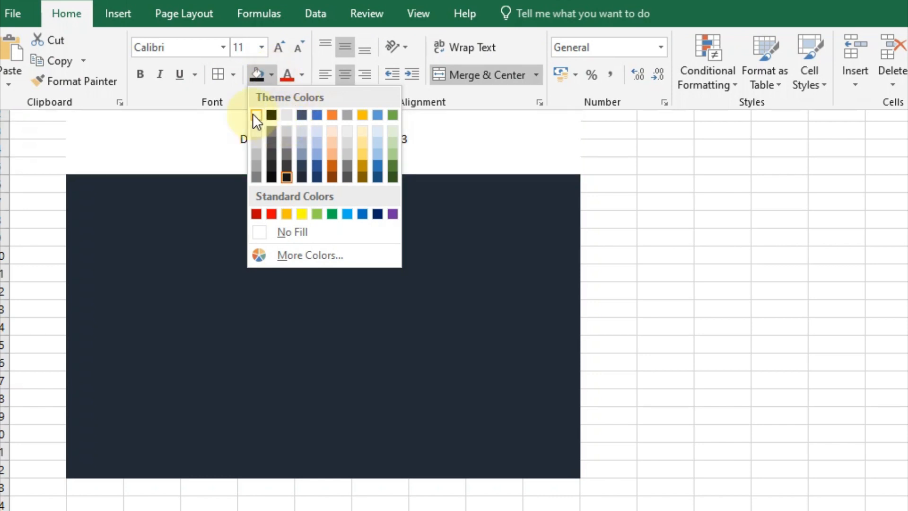
{"action": "left_click", "coordinate": [301, 75]}
{"action": "left_click", "coordinate": [301, 74]}
{"action": "left_click", "coordinate": [289, 132]}
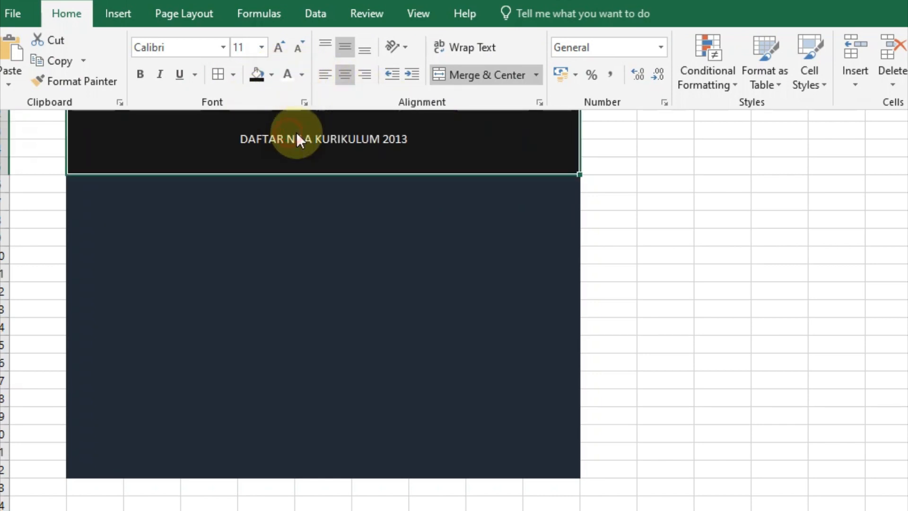
Enlarge the Menu sheet's header title to 24 points and make it bold.
{"action": "left_click", "coordinate": [280, 46]}
{"action": "left_click", "coordinate": [280, 47]}
{"action": "left_click", "coordinate": [280, 47]}
{"action": "left_click", "coordinate": [280, 47]}
{"action": "left_click", "coordinate": [280, 47]}
{"action": "left_click", "coordinate": [280, 47]}
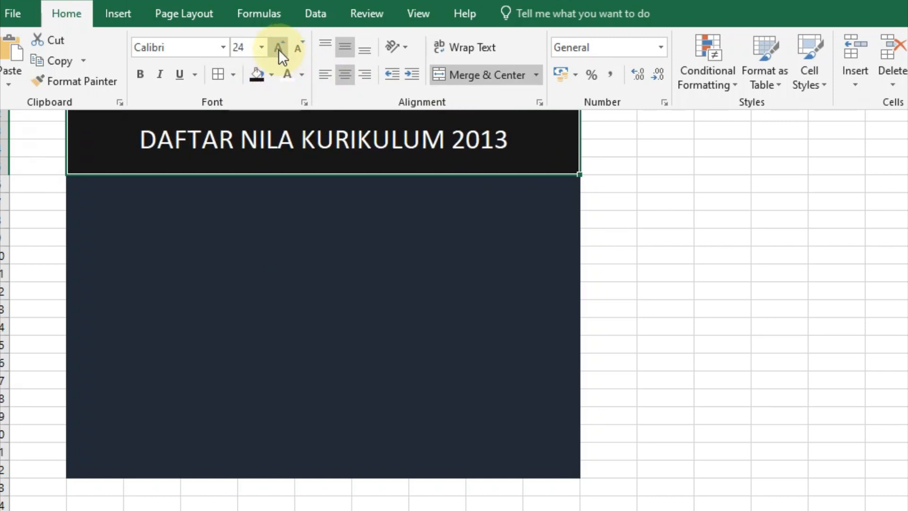
{"action": "left_click", "coordinate": [140, 76]}
{"action": "left_click", "coordinate": [462, 250]}
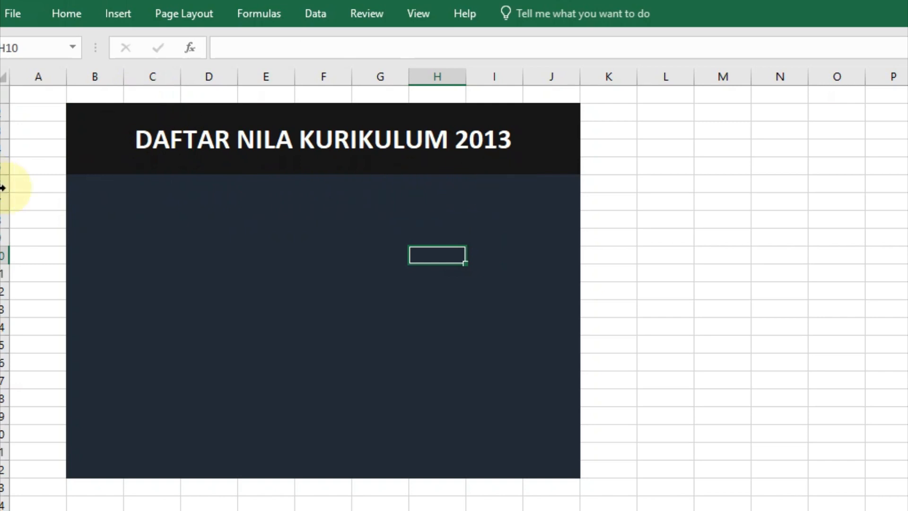
Reduce the height of row 6 below the Menu header to about 6.75.
{"action": "left_click_drag", "start_coordinate": [2, 193], "coordinate": [3, 183]}
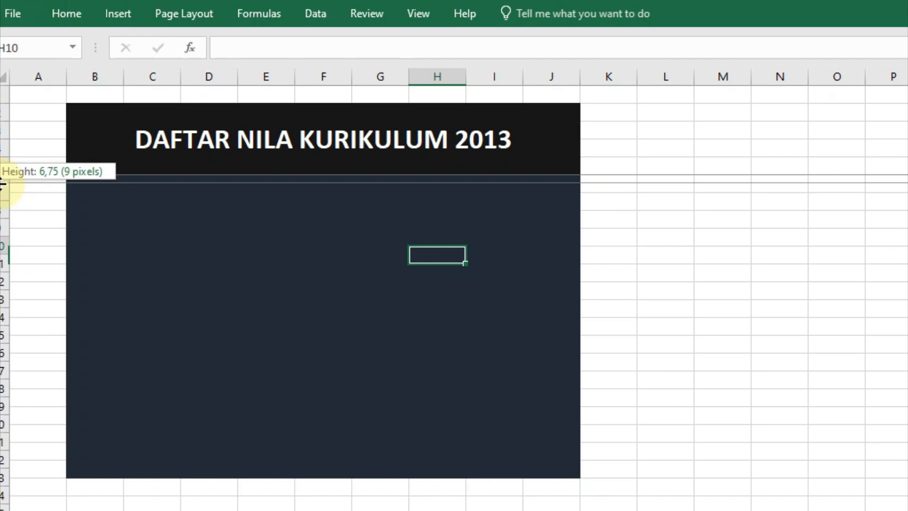
{"action": "left_click_drag", "start_coordinate": [3, 183], "coordinate": [2, 181]}
{"action": "left_click", "coordinate": [109, 241]}
Fill cells B6 to J6 with a dark gold theme color as a divider strip under the header.
{"action": "left_click_drag", "start_coordinate": [70, 180], "coordinate": [562, 180]}
{"action": "left_click", "coordinate": [69, 13]}
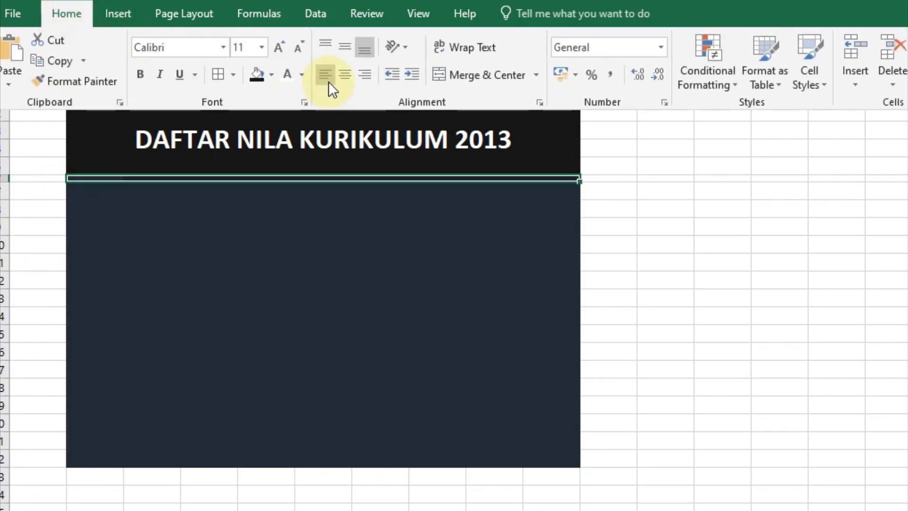
{"action": "left_click", "coordinate": [273, 76]}
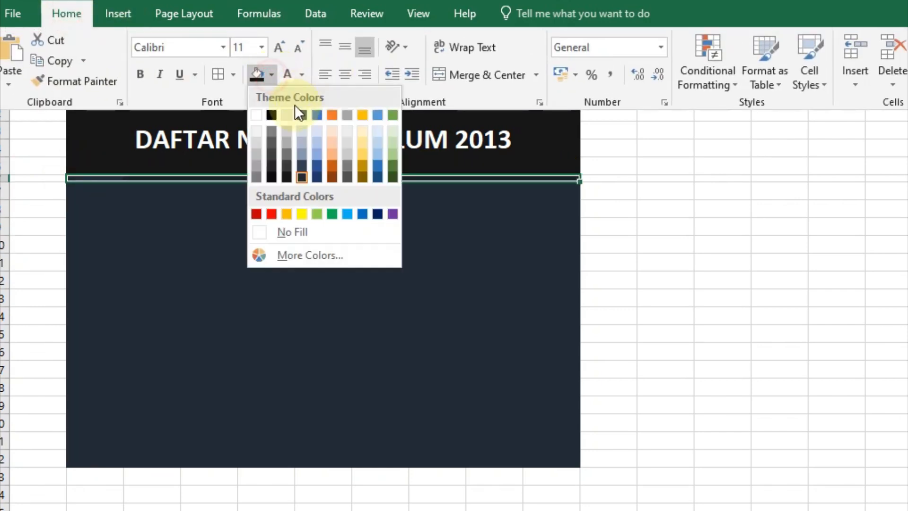
{"action": "left_click", "coordinate": [363, 163]}
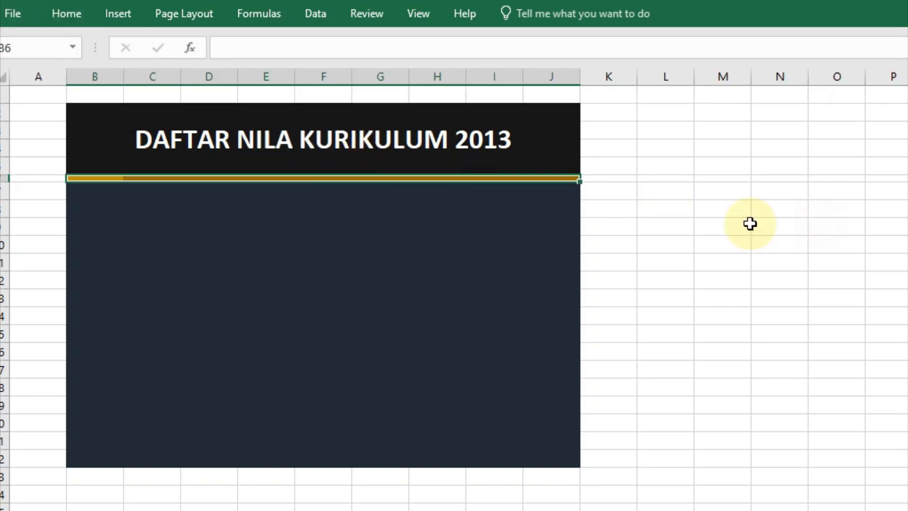
{"action": "left_click", "coordinate": [736, 245]}
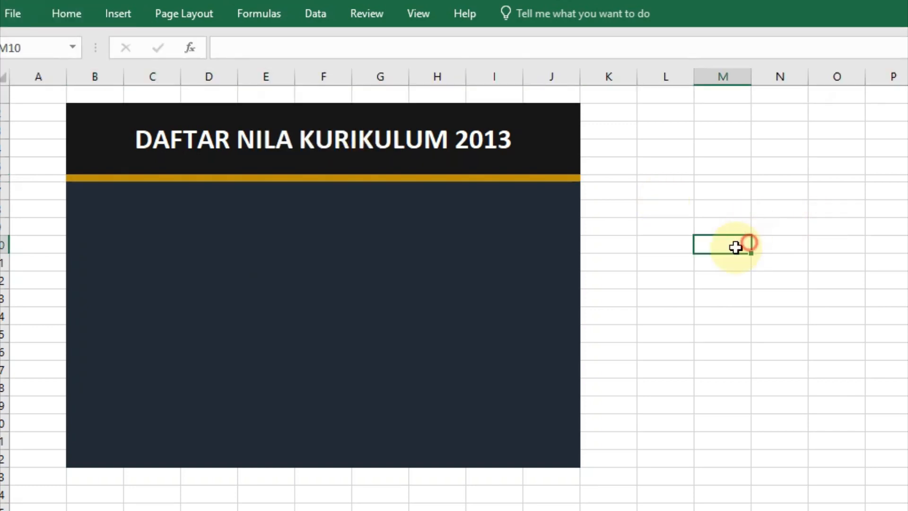
Draw a wide rounded rectangle below the gold strip, spanning about columns C to I and rows 9 to 11, centered under the title.
{"action": "left_click", "coordinate": [124, 10]}
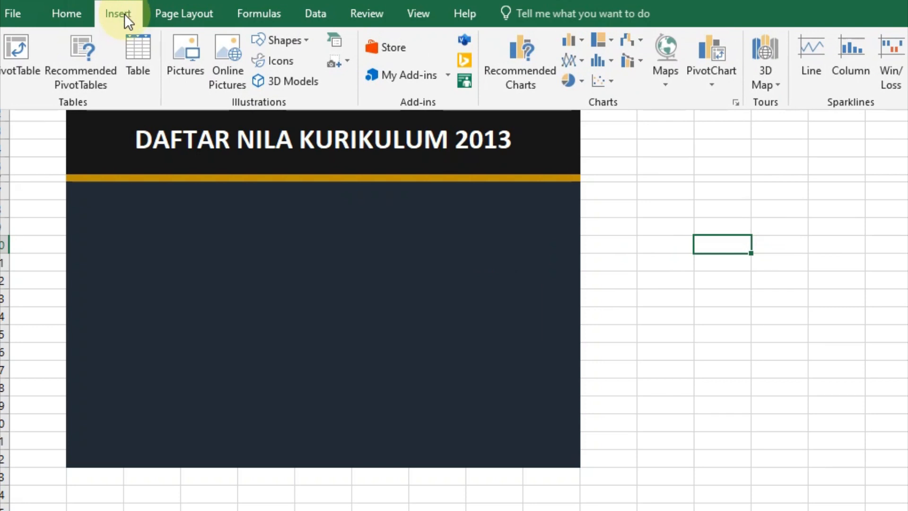
{"action": "left_click", "coordinate": [283, 42]}
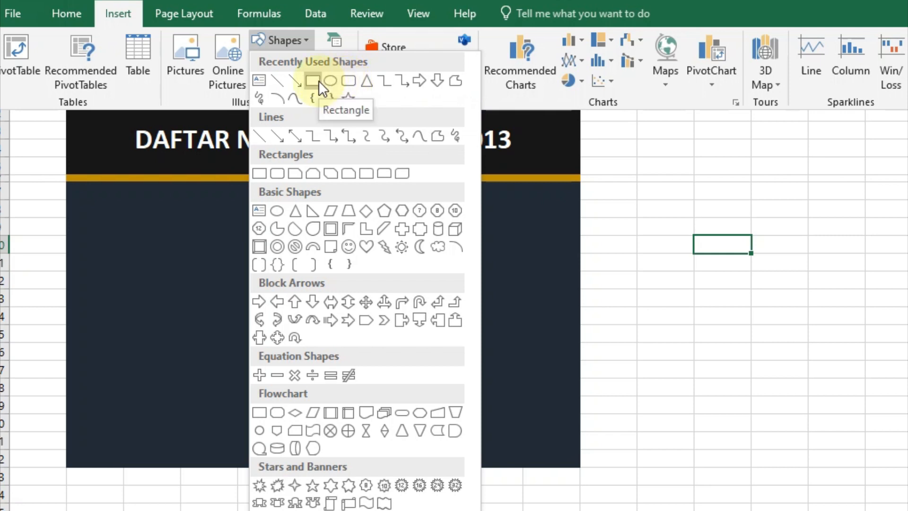
{"action": "left_click", "coordinate": [347, 81]}
{"action": "mouse_move", "coordinate": [157, 234]}
{"action": "left_mouse_down"}
{"action": "mouse_move", "coordinate": [387, 268]}
{"action": "mouse_move", "coordinate": [473, 271]}
{"action": "left_mouse_up"}
{"action": "left_click_drag", "start_coordinate": [404, 255], "coordinate": [414, 246]}
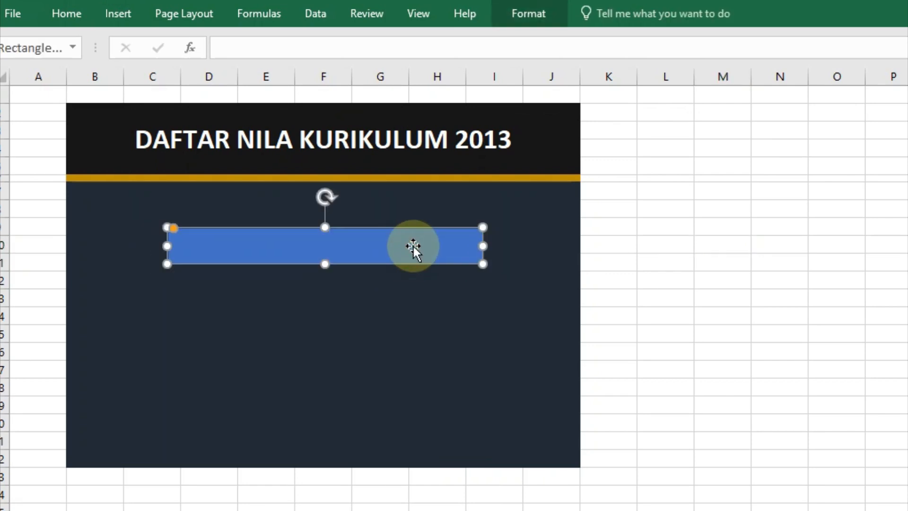
Add the label DATA SISWA inside the blue rounded rectangle on the Menu sheet.
{"action": "right_click", "coordinate": [365, 243]}
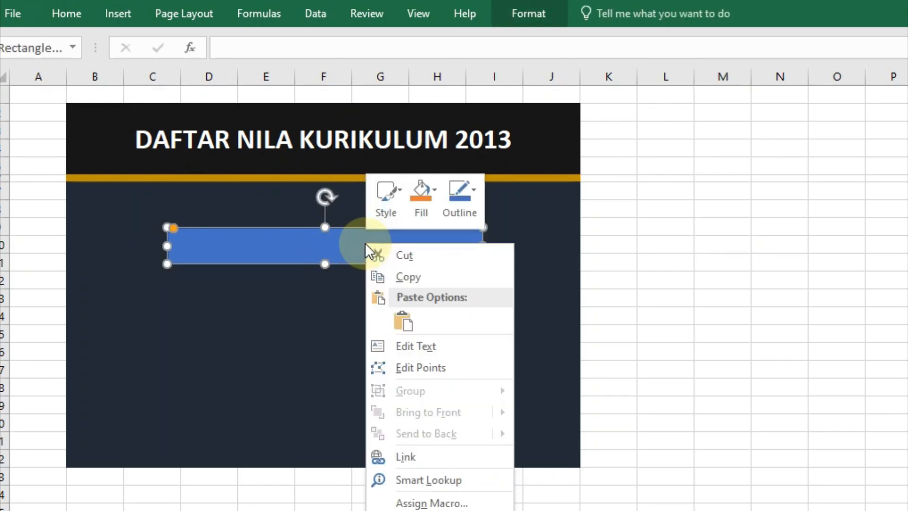
{"action": "left_click", "coordinate": [418, 346]}
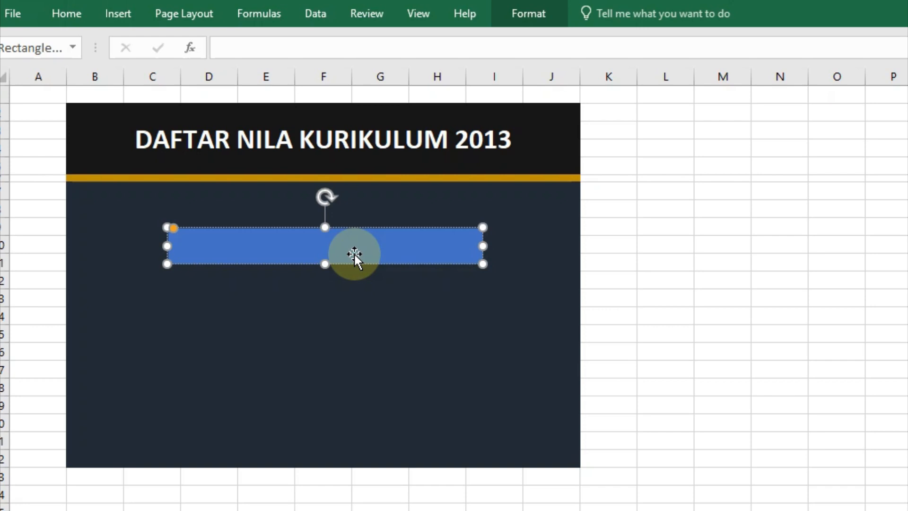
{"action": "type", "text": "DATA SISWA"}
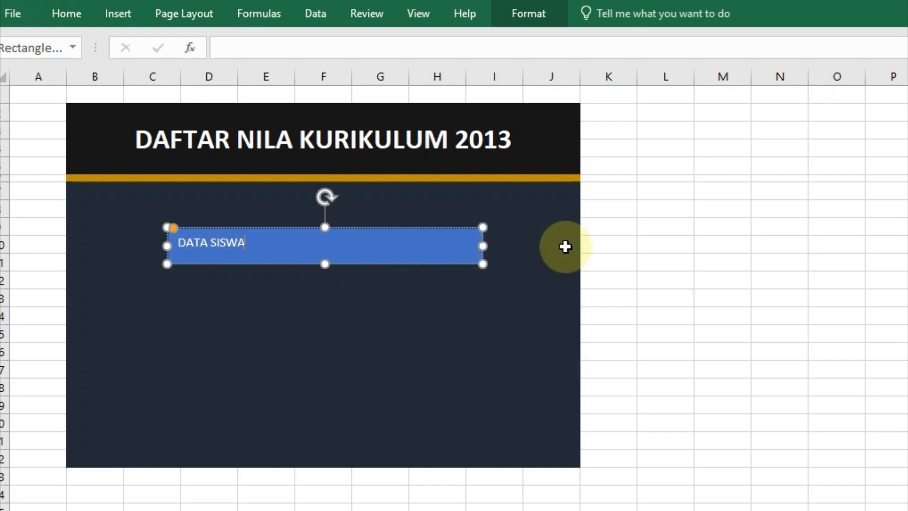
{"action": "left_click", "coordinate": [617, 246]}
Fill the DATA SISWA button with a dark gray theme color.
{"action": "left_click", "coordinate": [412, 241]}
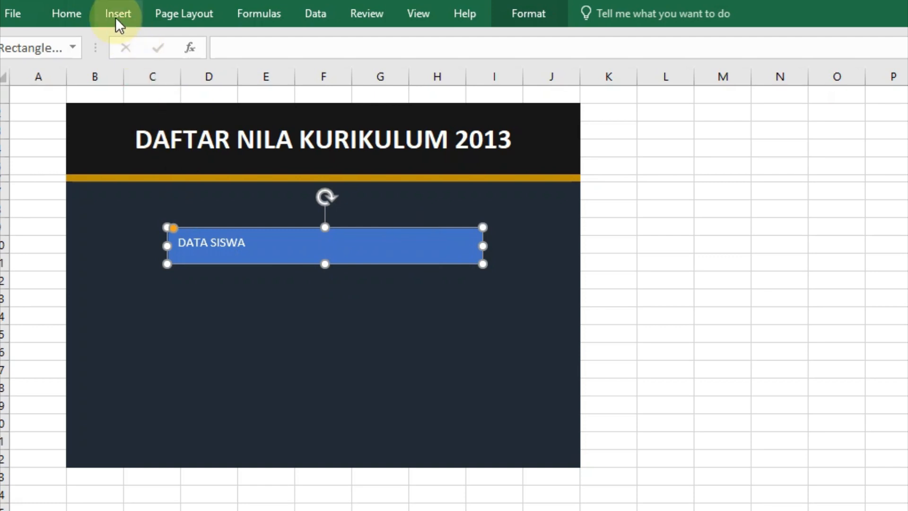
{"action": "left_click", "coordinate": [84, 15]}
{"action": "left_click", "coordinate": [273, 74]}
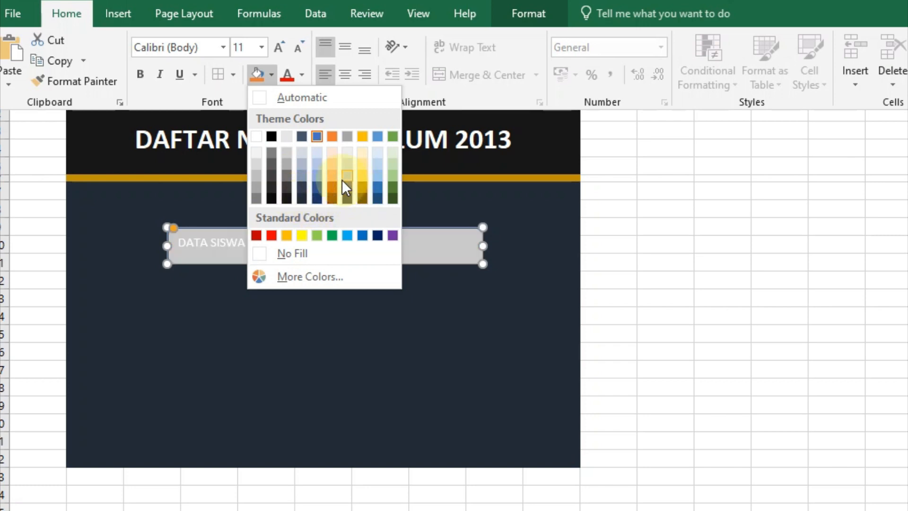
{"action": "left_click", "coordinate": [289, 176]}
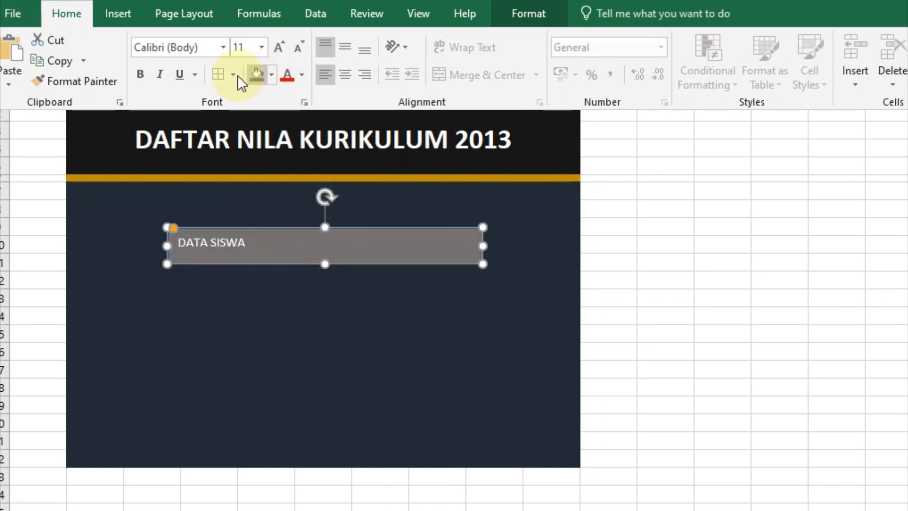
Center the DATA SISWA label horizontally and vertically in its button and set it in Arial Black at 16 points.
{"action": "left_click", "coordinate": [341, 82]}
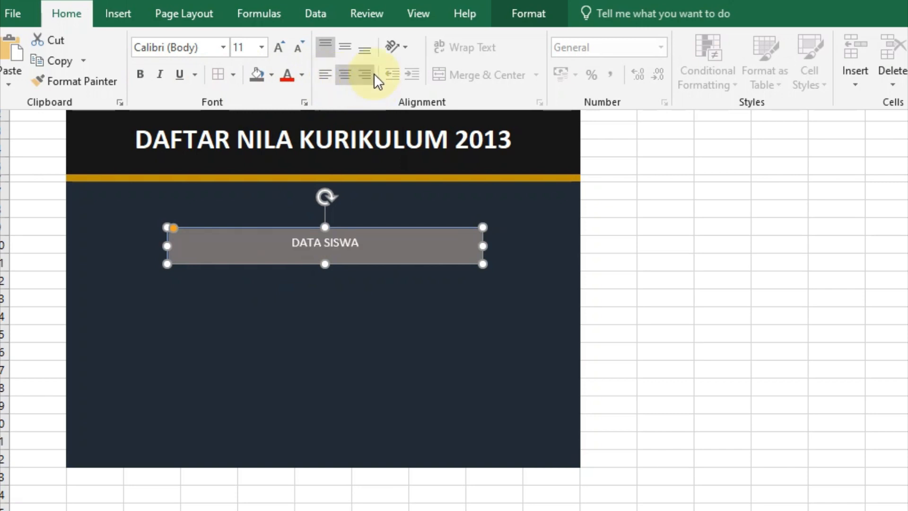
{"action": "left_click", "coordinate": [344, 40]}
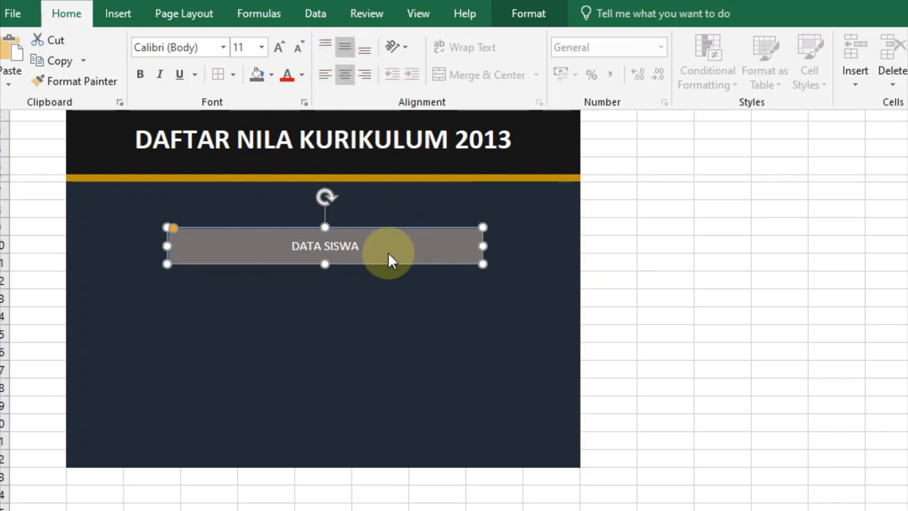
{"action": "left_click", "coordinate": [222, 47]}
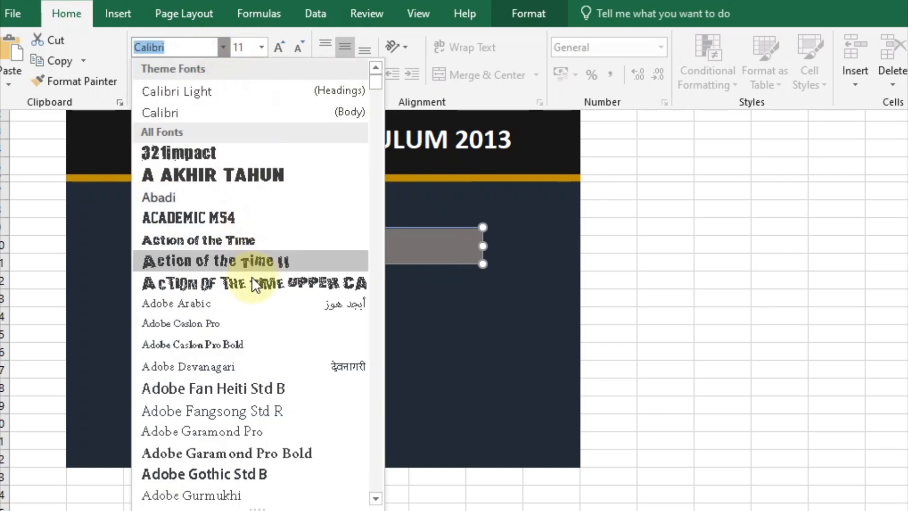
{"action": "scroll", "coordinate": [250, 277], "scroll_direction": "down", "scroll_amount": 12}
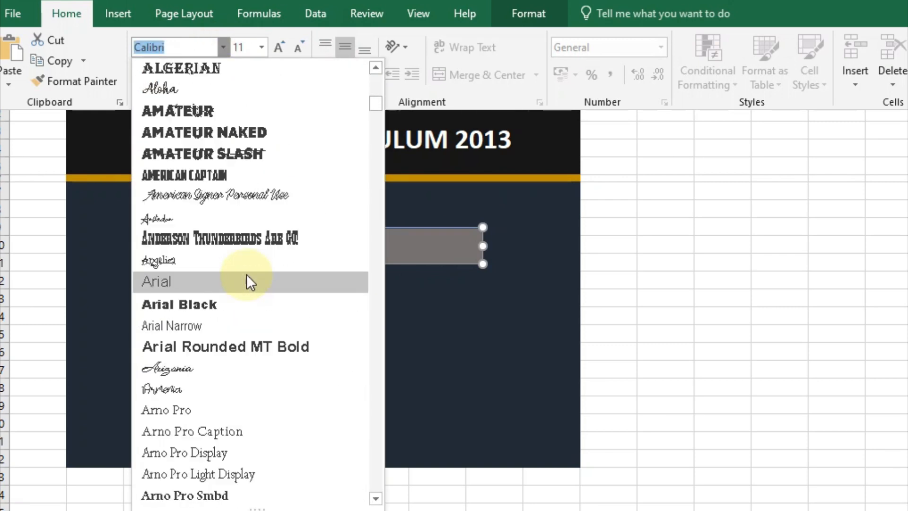
{"action": "left_click", "coordinate": [211, 306]}
{"action": "left_click", "coordinate": [275, 48]}
{"action": "left_click", "coordinate": [275, 48]}
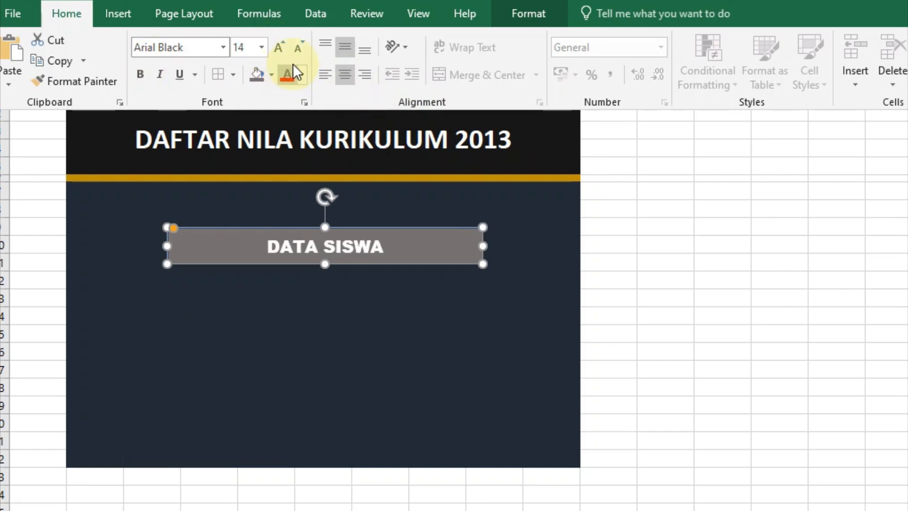
{"action": "left_click", "coordinate": [275, 46]}
{"action": "left_click", "coordinate": [685, 288]}
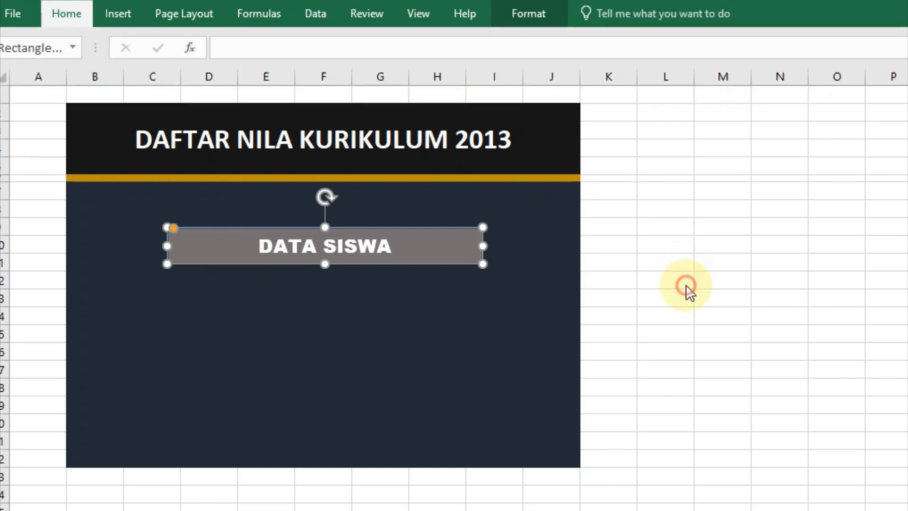
{"action": "left_click", "coordinate": [665, 294]}
{"action": "left_click", "coordinate": [407, 247]}
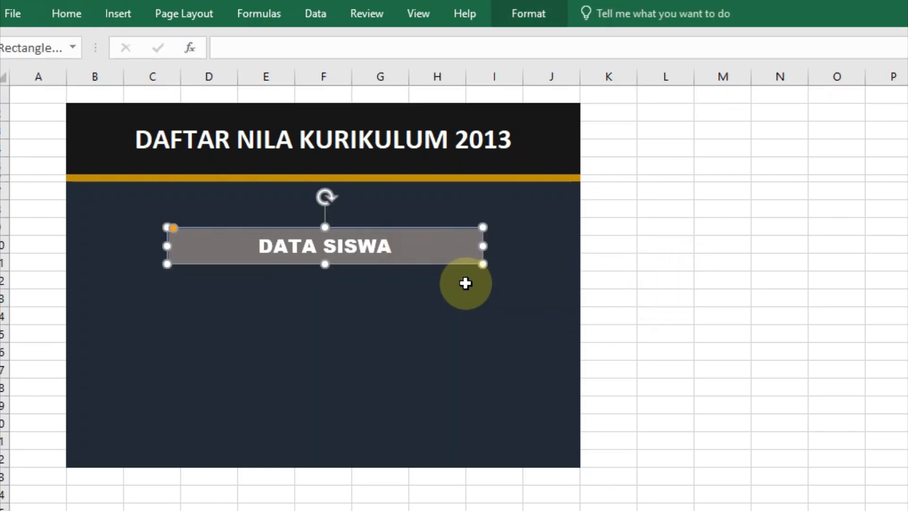
{"action": "left_click", "coordinate": [669, 298]}
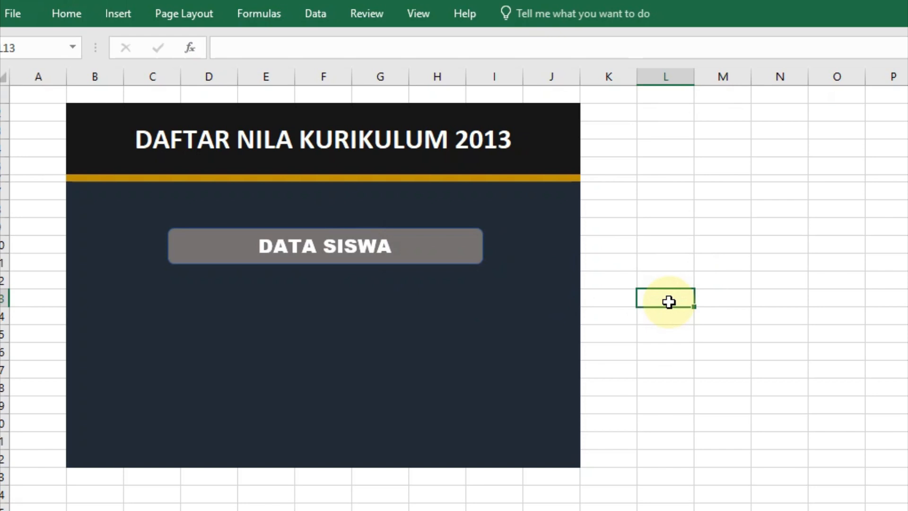
Fill the DATA SISWA button with the darkest orange theme color.
{"action": "left_click", "coordinate": [460, 253]}
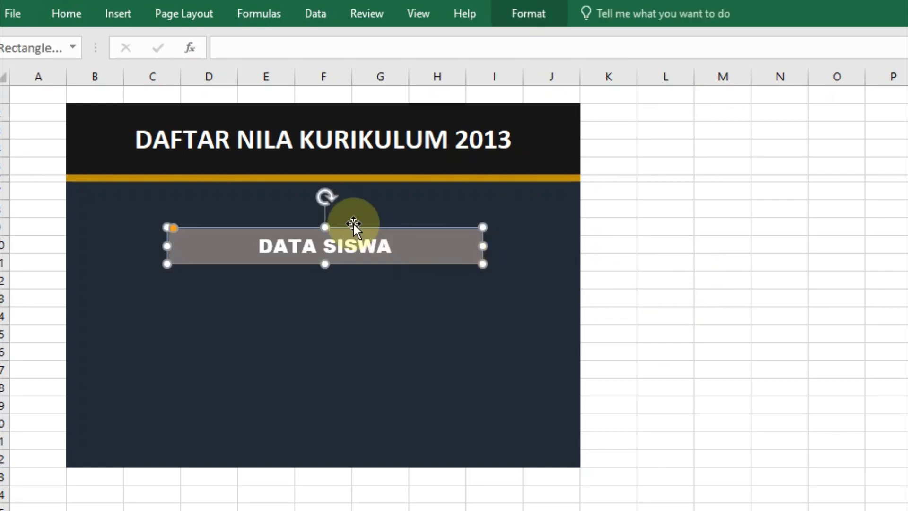
{"action": "left_click", "coordinate": [70, 10]}
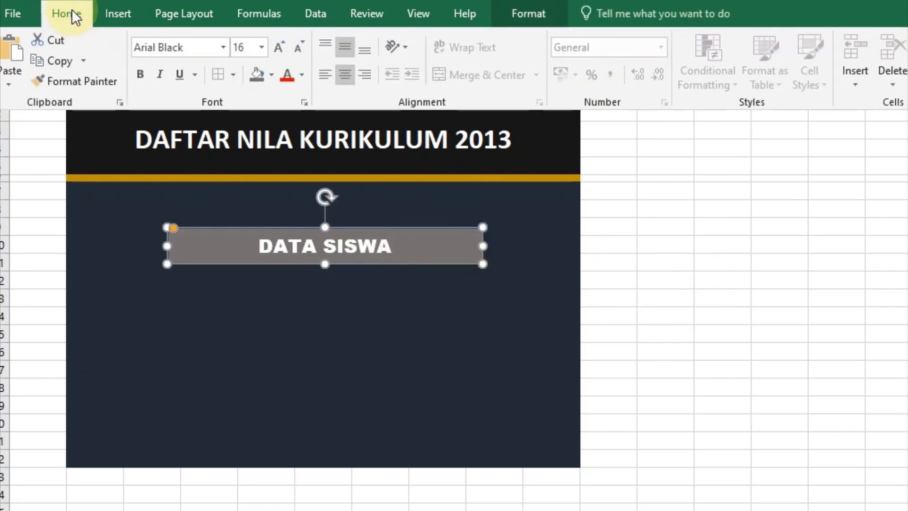
{"action": "left_click", "coordinate": [272, 75]}
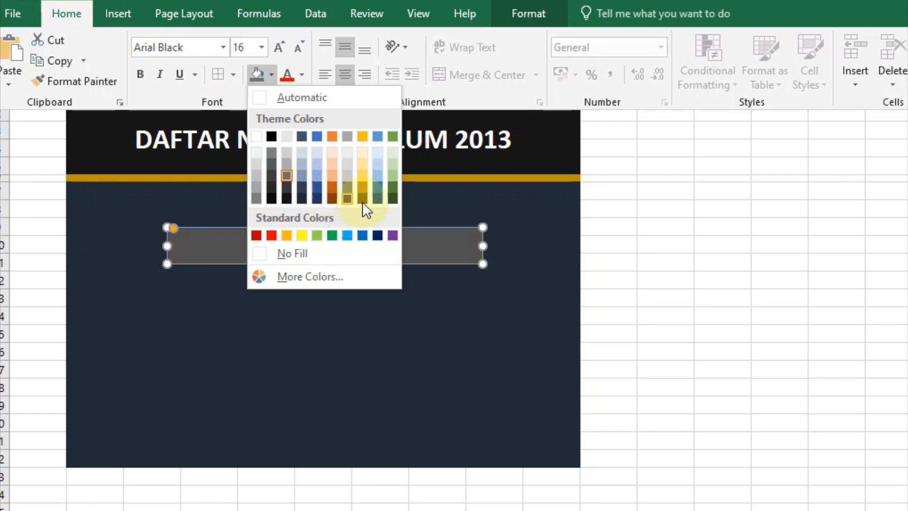
{"action": "left_click", "coordinate": [334, 201]}
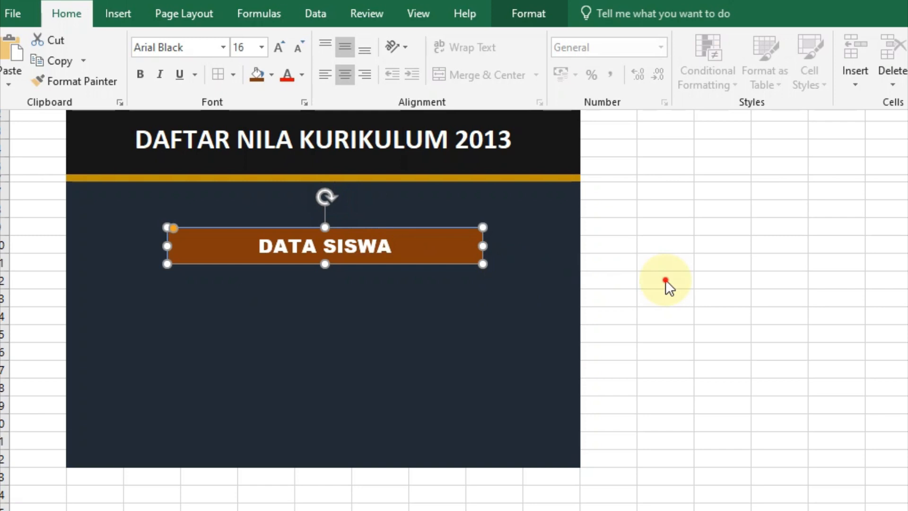
{"action": "left_click", "coordinate": [648, 284]}
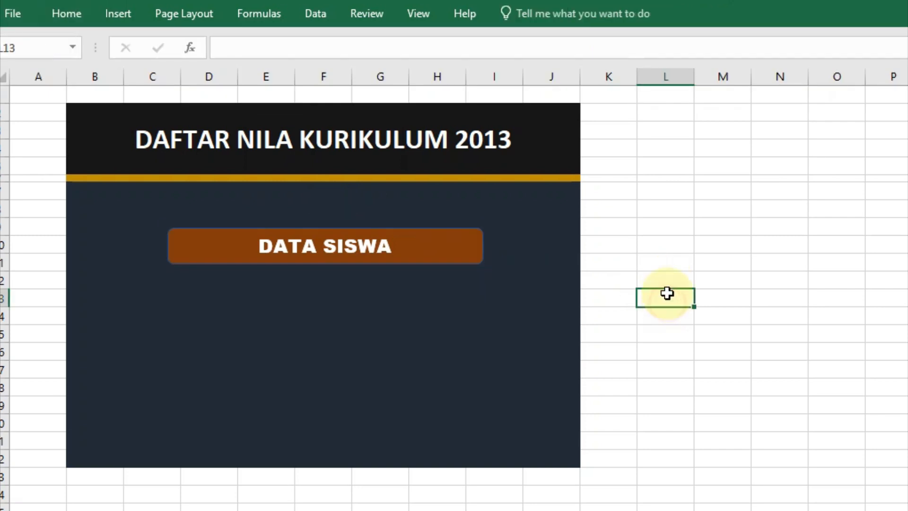
Copy the DATA SISWA button to just below the original and duplicate that copy three more times.
{"action": "left_click", "coordinate": [439, 248]}
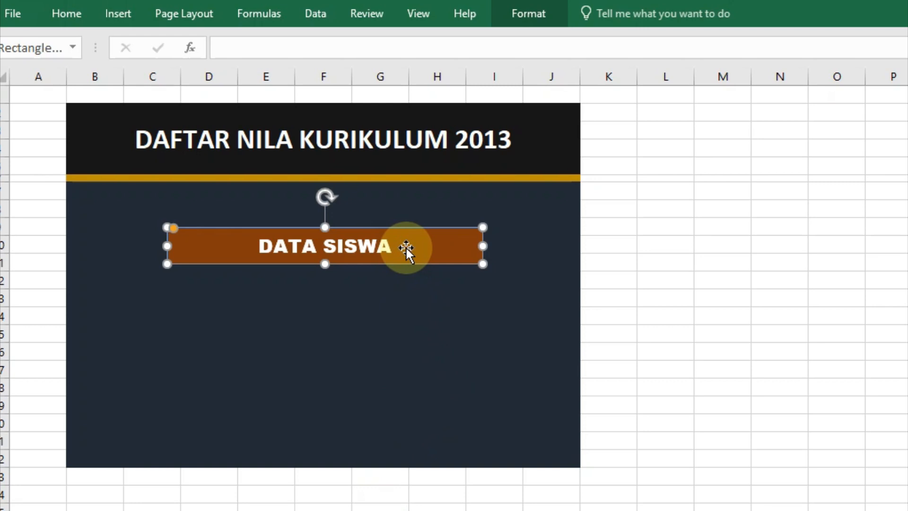
{"action": "left_click_drag", "start_coordinate": [405, 245], "coordinate": [430, 310]}
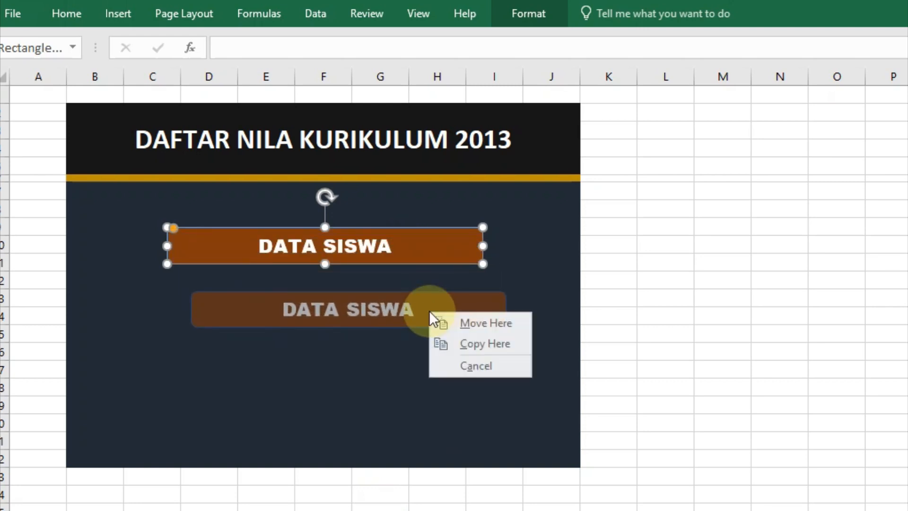
{"action": "left_click", "coordinate": [466, 344]}
{"action": "left_click_drag", "start_coordinate": [438, 314], "coordinate": [412, 296]}
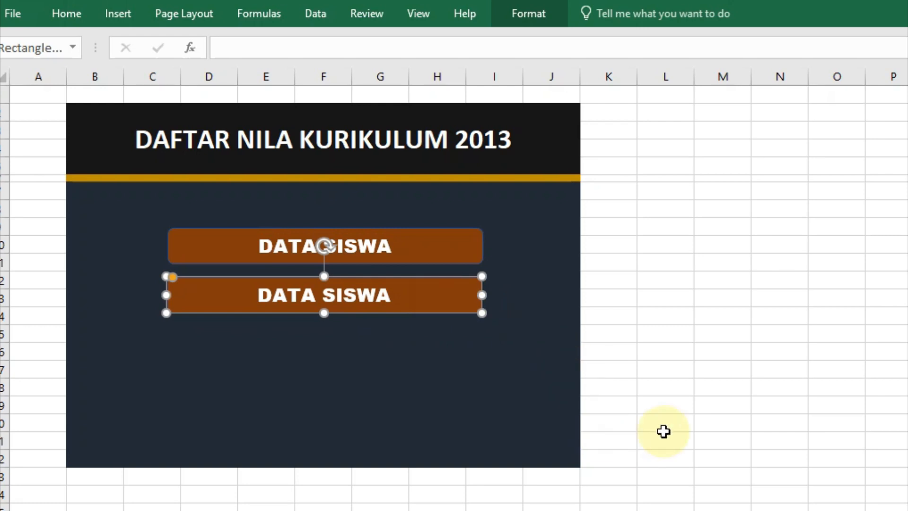
{"action": "key", "text": "ctrl+d"}
{"action": "key", "text": "ctrl+d"}
{"action": "key", "text": "ctrl+d"}
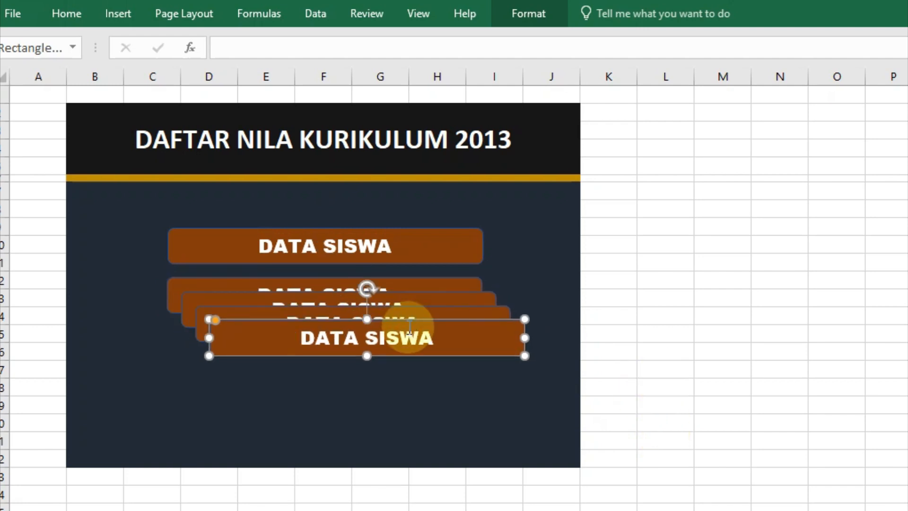
Arrange the five DATA SISWA buttons in one aligned, evenly spaced column centered in the dark panel, from about row 9 to row 21.
{"action": "left_click_drag", "start_coordinate": [444, 350], "coordinate": [423, 409]}
{"action": "left_click_drag", "start_coordinate": [455, 331], "coordinate": [620, 394]}
{"action": "left_click_drag", "start_coordinate": [435, 257], "coordinate": [430, 239]}
{"action": "left_click_drag", "start_coordinate": [462, 310], "coordinate": [454, 290]}
{"action": "left_click_drag", "start_coordinate": [463, 345], "coordinate": [446, 337]}
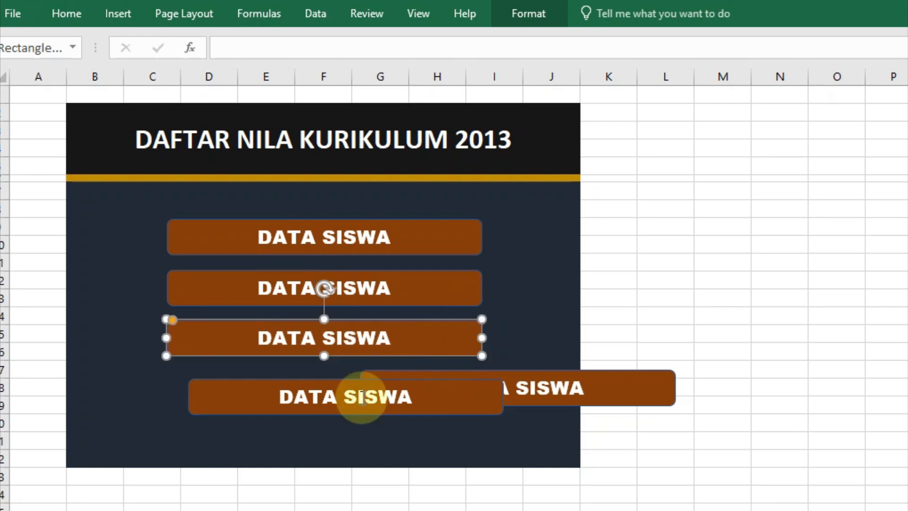
{"action": "left_click", "coordinate": [431, 411]}
{"action": "left_click_drag", "start_coordinate": [428, 418], "coordinate": [424, 450]}
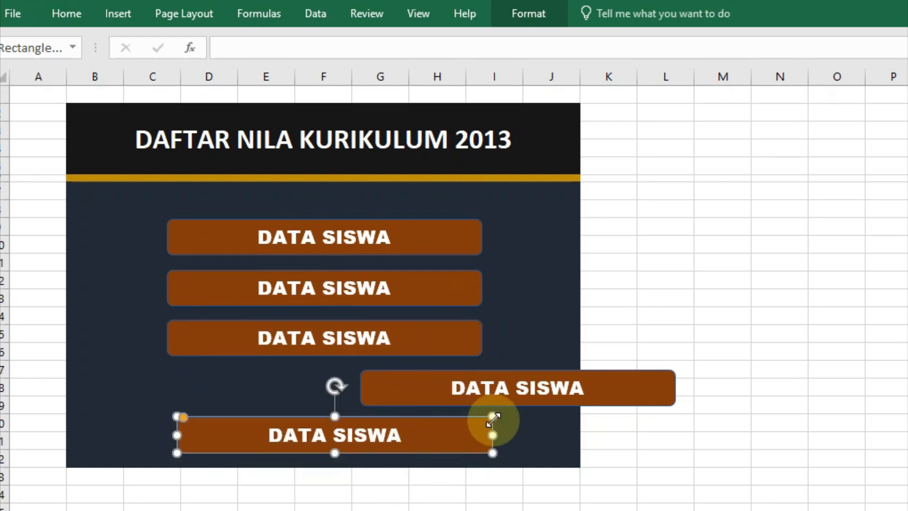
{"action": "left_click_drag", "start_coordinate": [626, 385], "coordinate": [429, 385]}
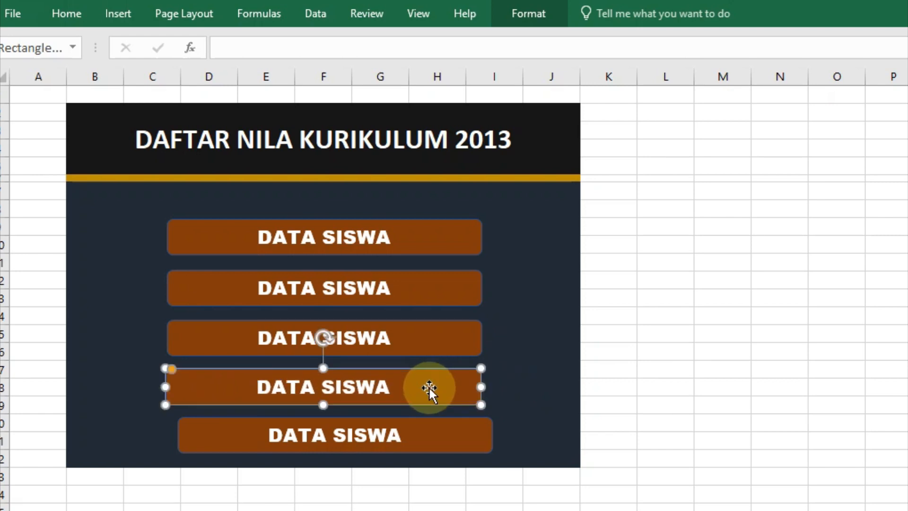
{"action": "left_click_drag", "start_coordinate": [439, 430], "coordinate": [427, 432]}
Increase row 22 to about twice its height to extend the dark panel below the last button.
{"action": "left_click", "coordinate": [120, 462]}
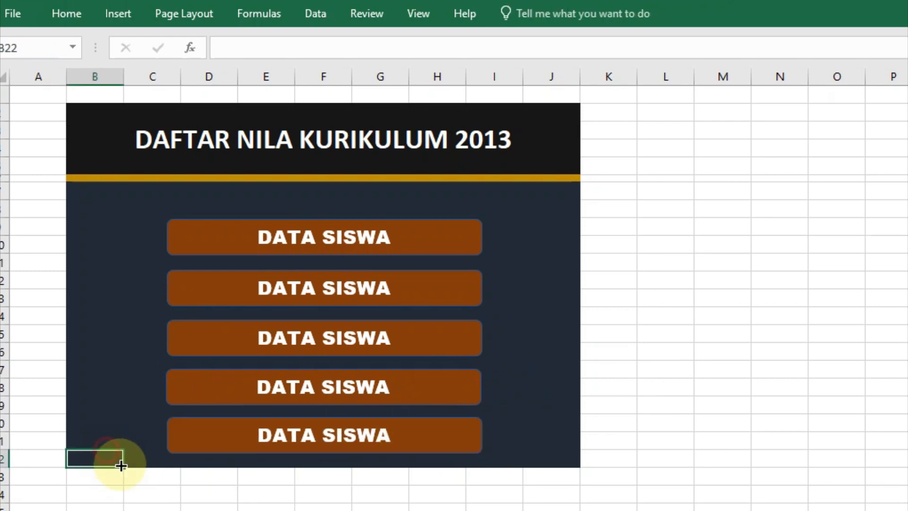
{"action": "left_click_drag", "start_coordinate": [5, 466], "coordinate": [5, 483]}
{"action": "left_click", "coordinate": [677, 352]}
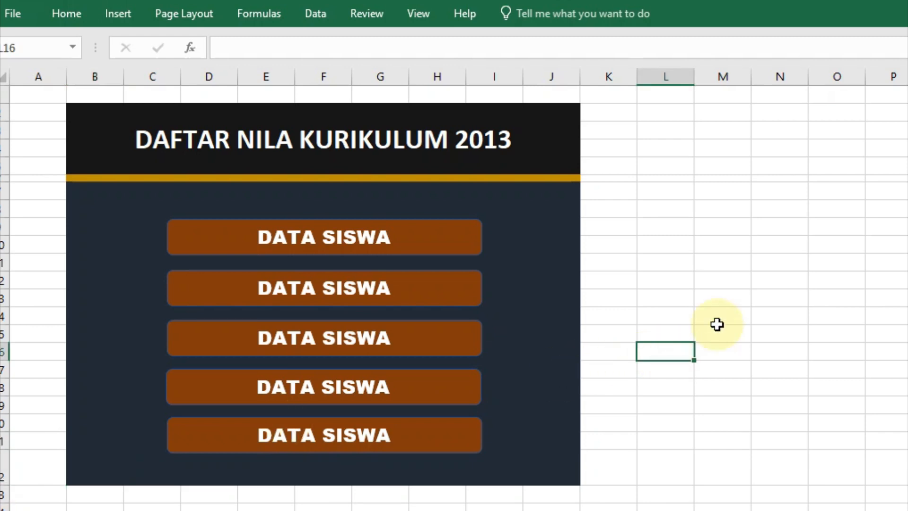
Change the label of the second button to NILAI PENGETAHUAN.
{"action": "left_click", "coordinate": [388, 286]}
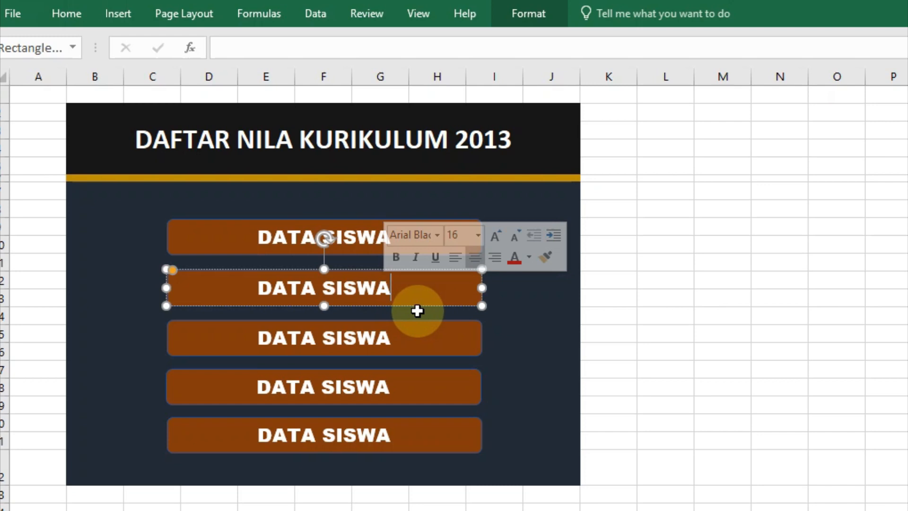
{"action": "key", "text": "ctrl+a"}
{"action": "type", "text": "NILAI PE"}
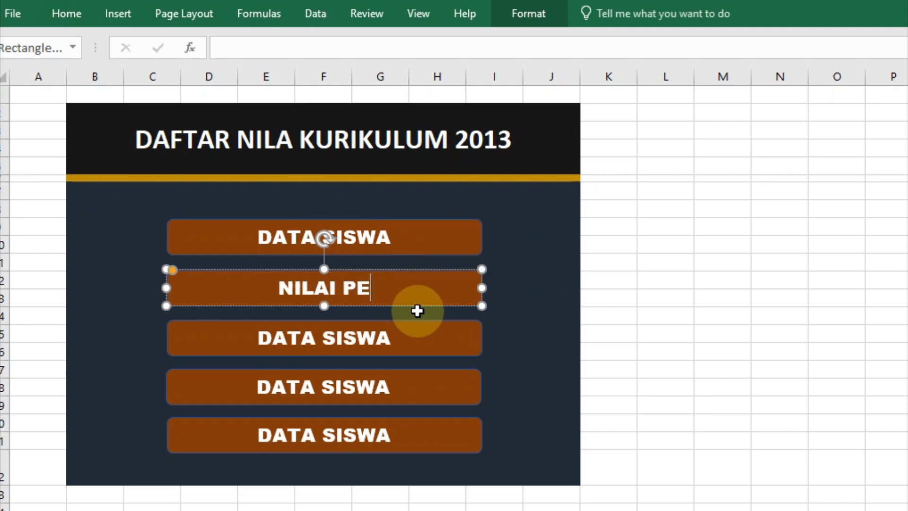
{"action": "type", "text": "NGETAHUAN"}
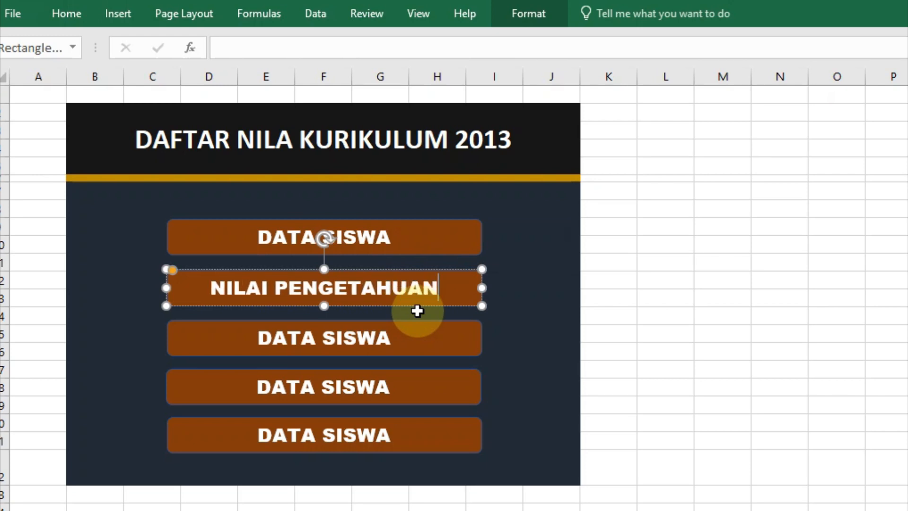
Change the label of the third button to NILAI KETERAMPILAN.
{"action": "double_click", "coordinate": [373, 340]}
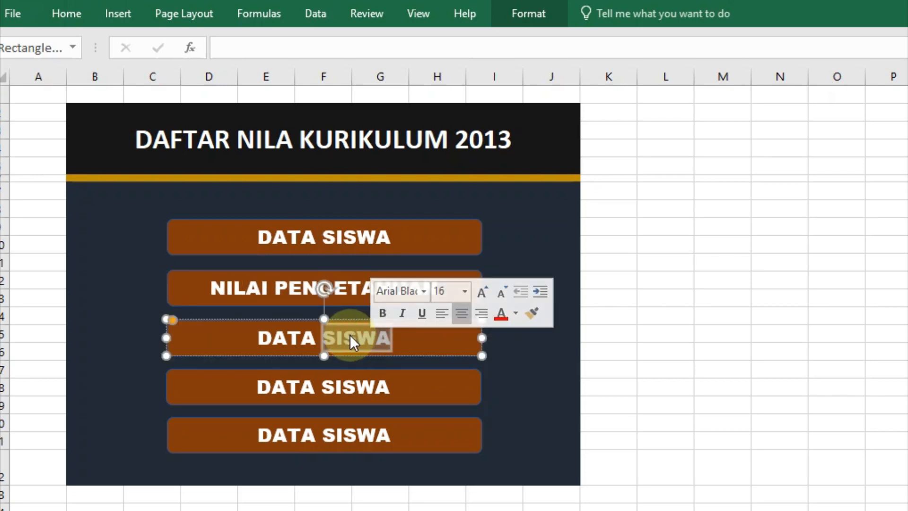
{"action": "triple_click", "coordinate": [355, 339]}
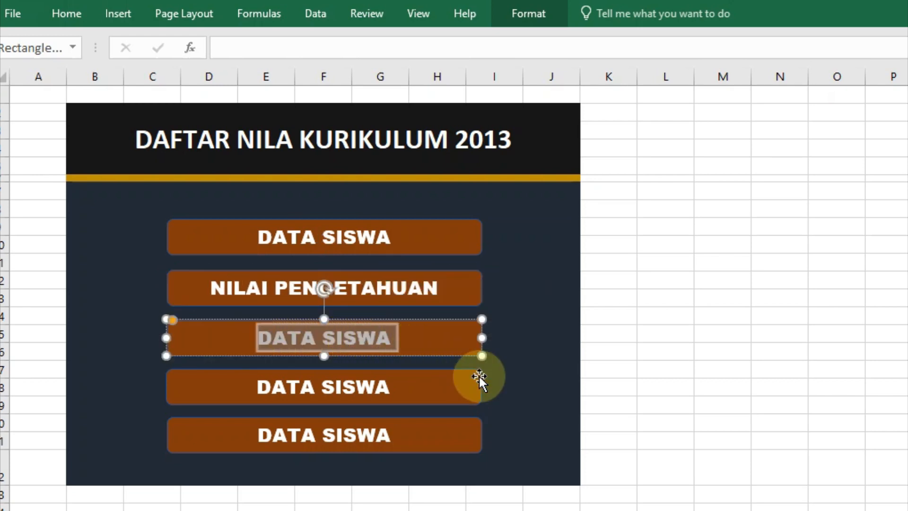
{"action": "type", "text": "NILAI KETERAMPILAN"}
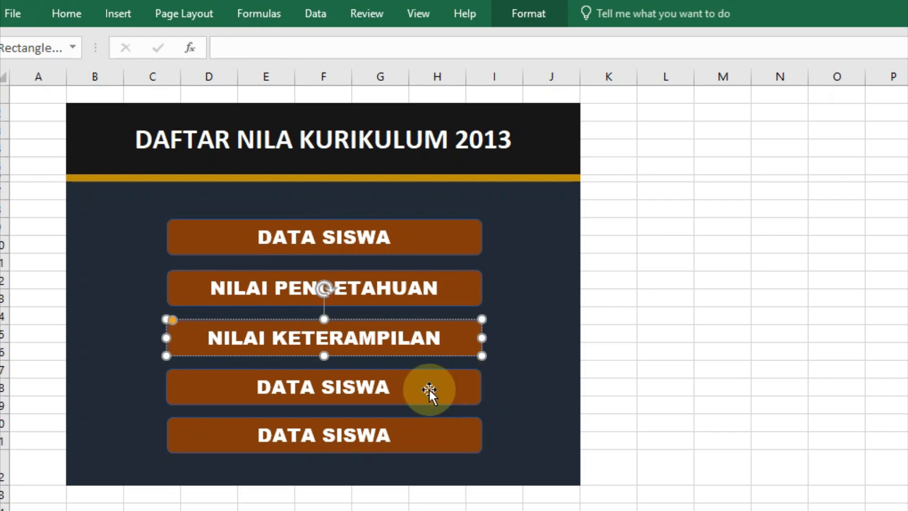
Change the labels of the fourth and fifth buttons to NILAI SIKAP and MANUAL BOOK.
{"action": "double_click", "coordinate": [355, 388]}
{"action": "key", "text": "ctrl+a"}
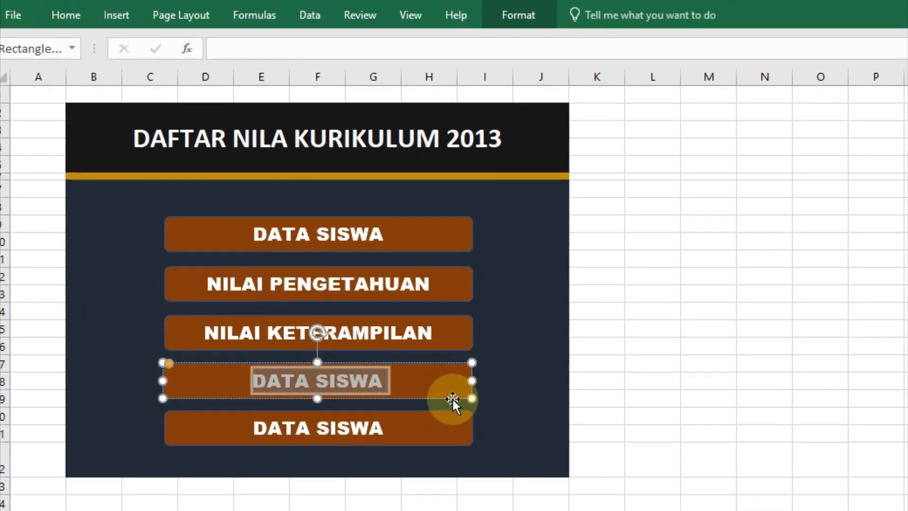
{"action": "type", "text": "NILAI SIKAP"}
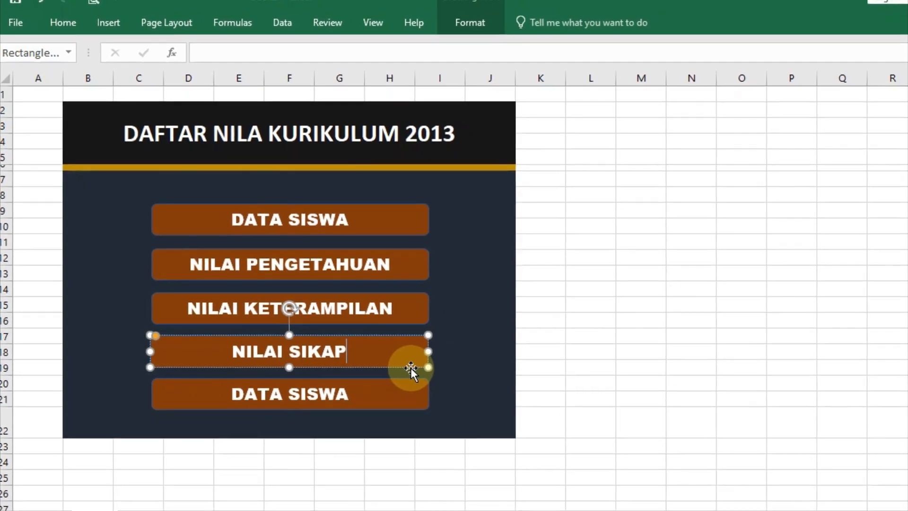
{"action": "double_click", "coordinate": [343, 395]}
{"action": "key", "text": "ctrl+a"}
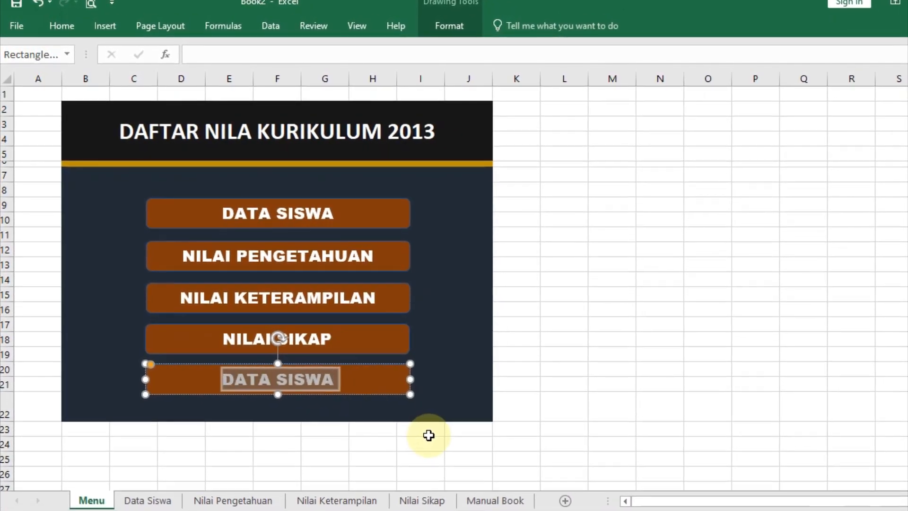
{"action": "type", "text": "MANUAL BOOK"}
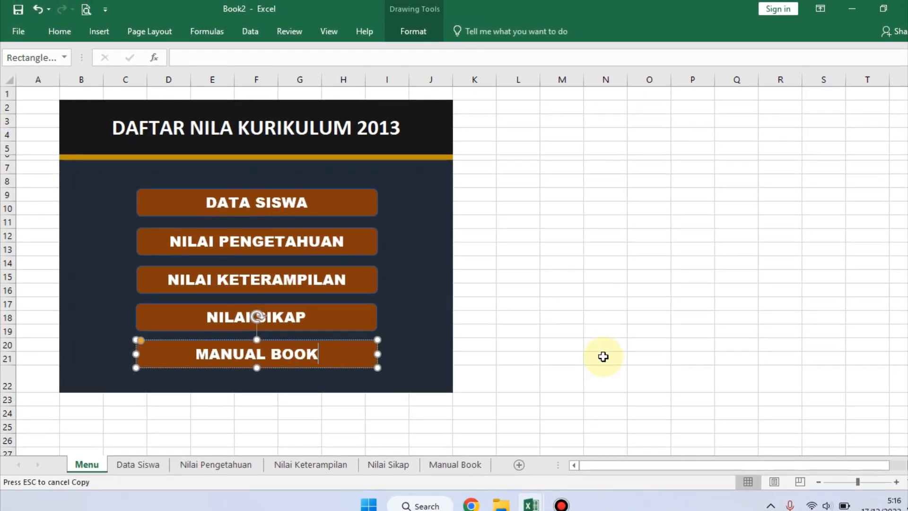
{"action": "left_click", "coordinate": [605, 349]}
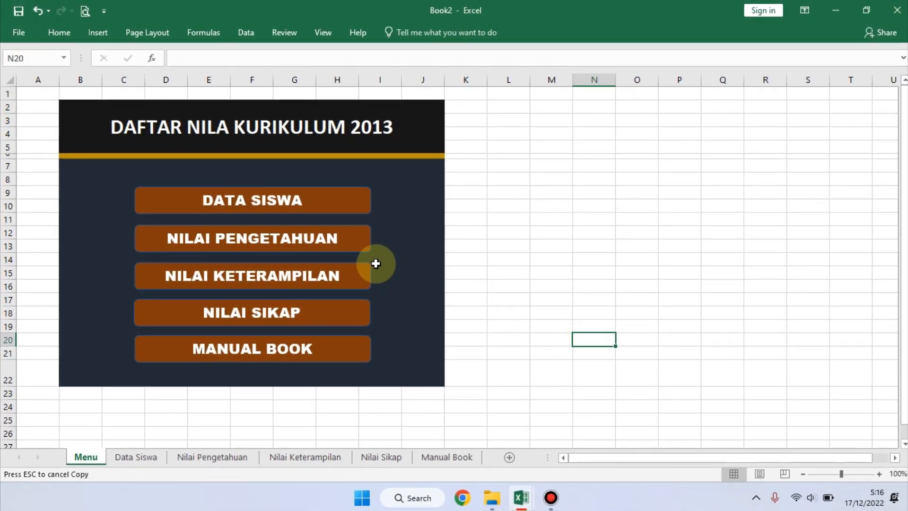
Link the DATA SISWA button to cell A1 of the Data Siswa sheet and test it, returning to the Menu sheet.
{"action": "left_click", "coordinate": [343, 204]}
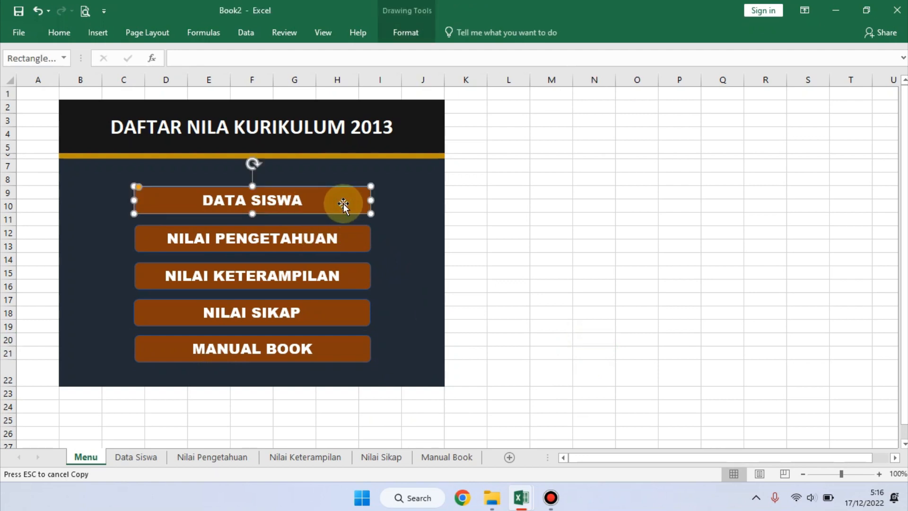
{"action": "left_click", "coordinate": [137, 457]}
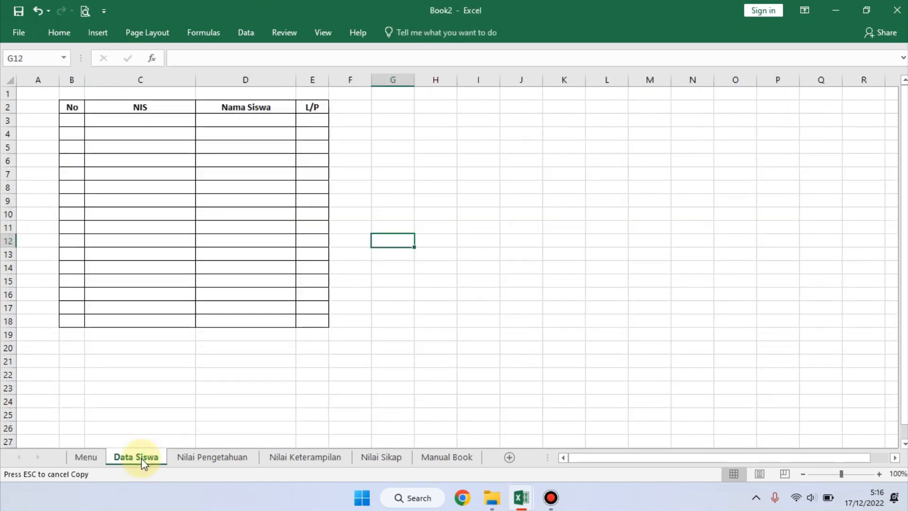
{"action": "left_click", "coordinate": [94, 461]}
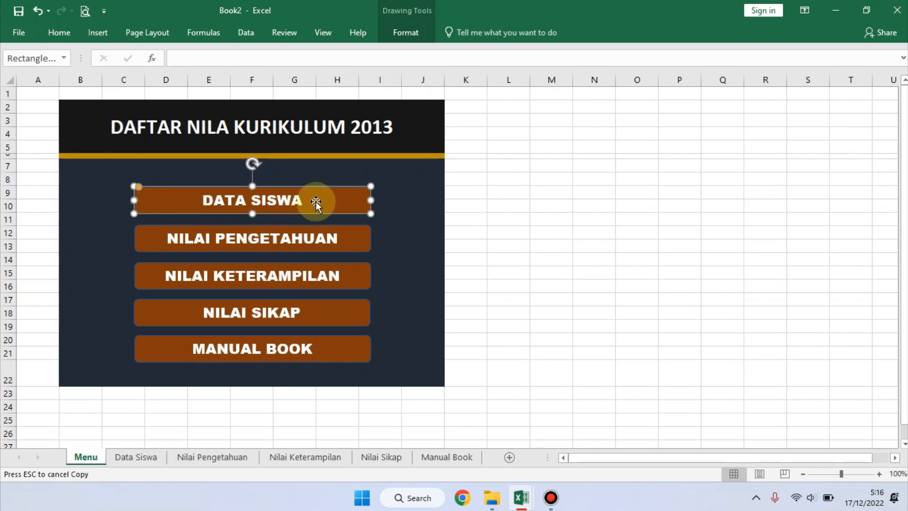
{"action": "left_click", "coordinate": [99, 34]}
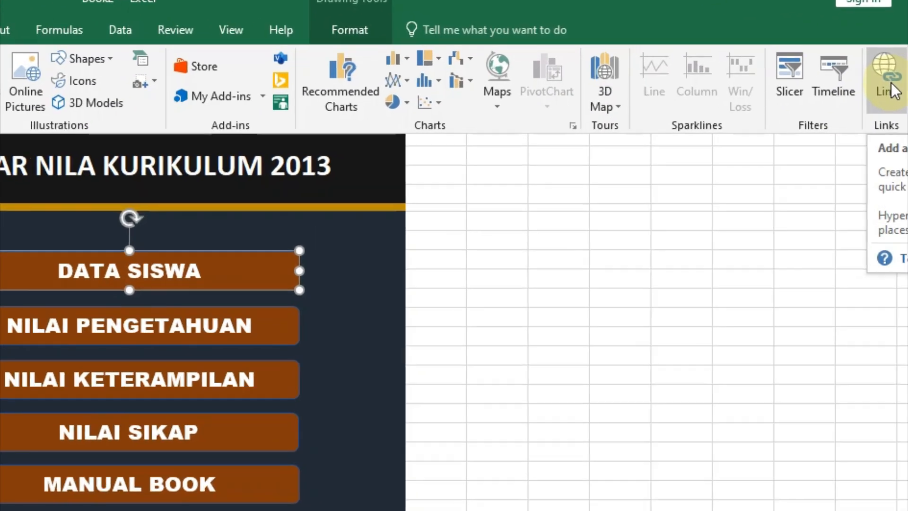
{"action": "left_click", "coordinate": [782, 69]}
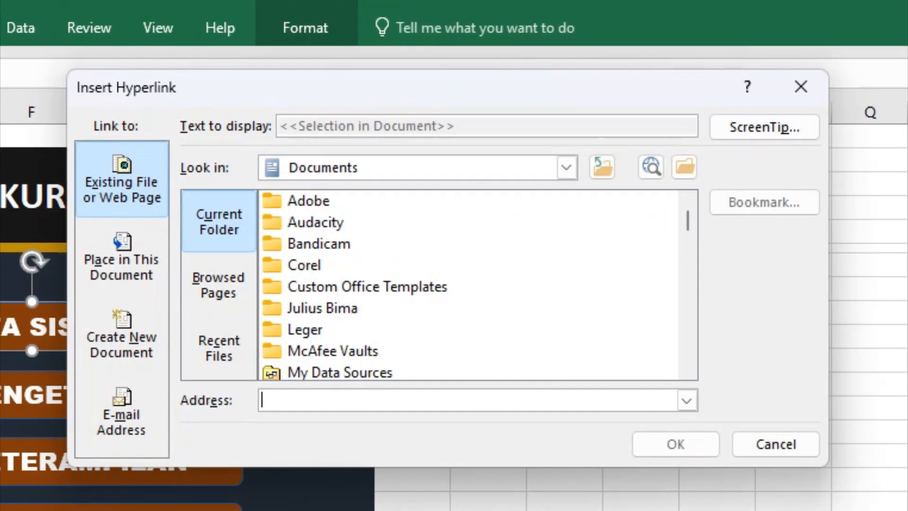
{"action": "left_click", "coordinate": [149, 251]}
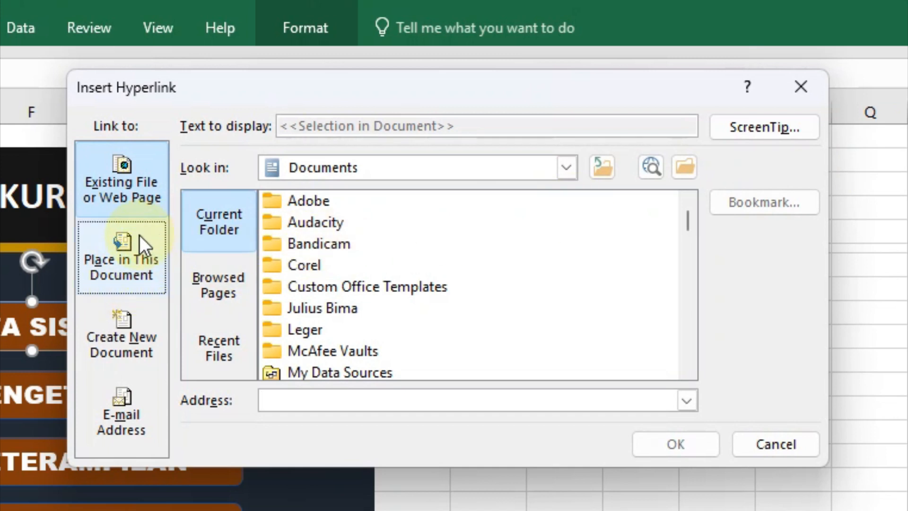
{"action": "left_click", "coordinate": [112, 257]}
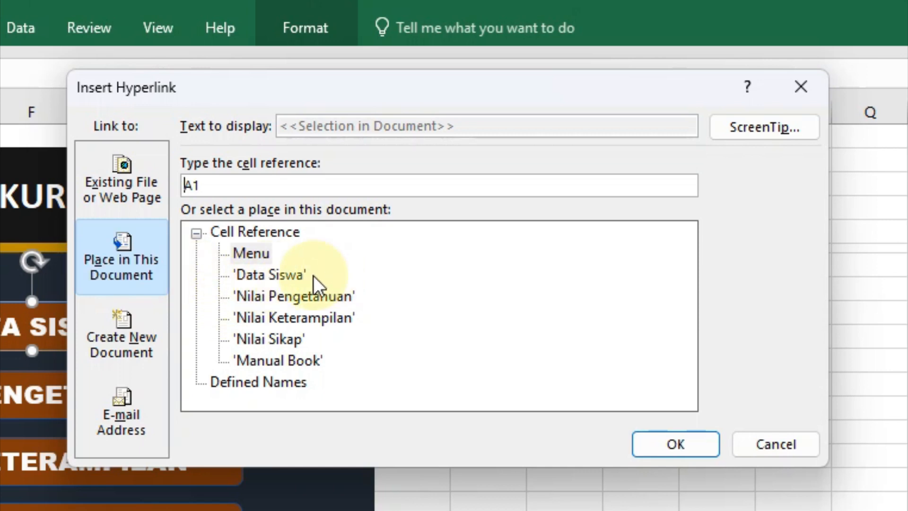
{"action": "left_click", "coordinate": [298, 277]}
{"action": "left_click", "coordinate": [680, 446]}
{"action": "left_click", "coordinate": [519, 427]}
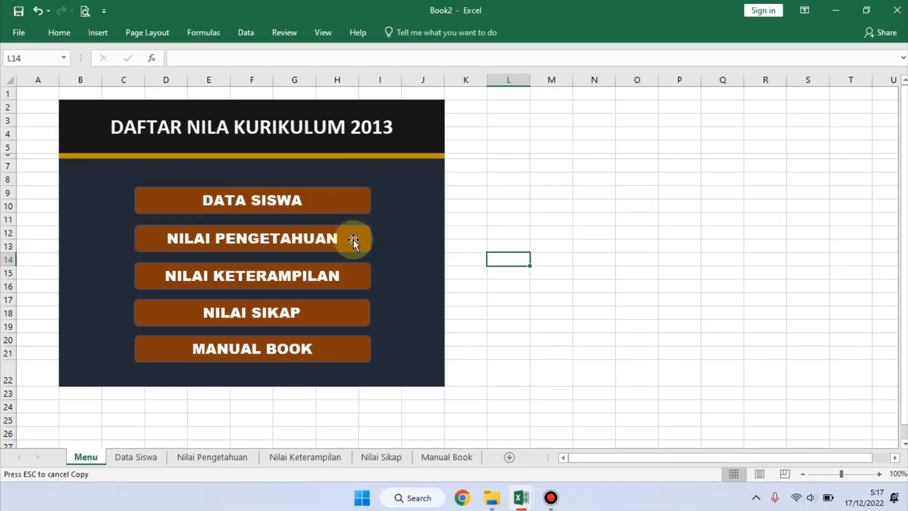
{"action": "left_click", "coordinate": [325, 203]}
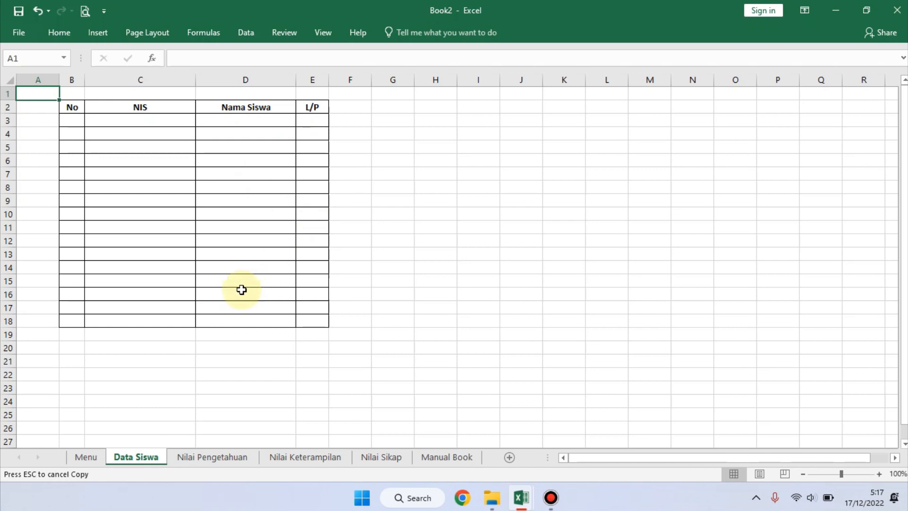
{"action": "left_click", "coordinate": [83, 457]}
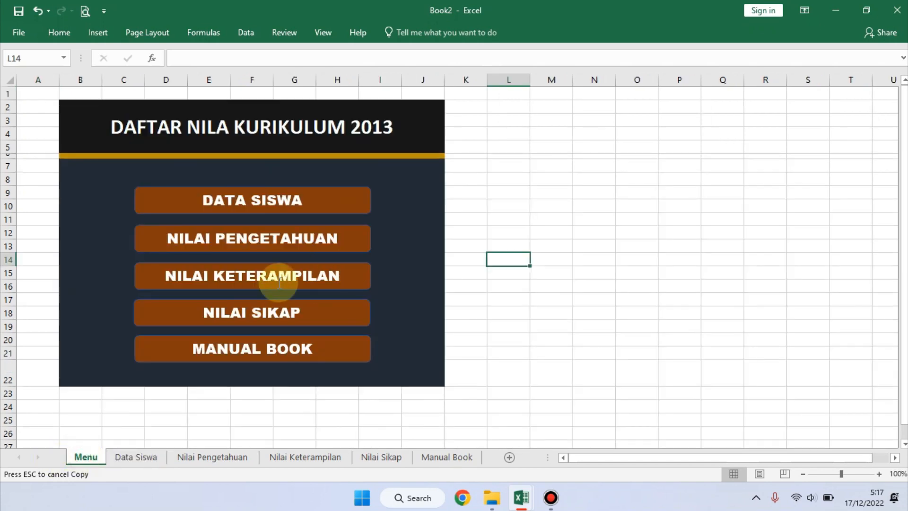
Link the NILAI PENGETAHUAN button to cell A1 of the Nilai Pengetahuan sheet in this document.
{"action": "left_click", "coordinate": [360, 240]}
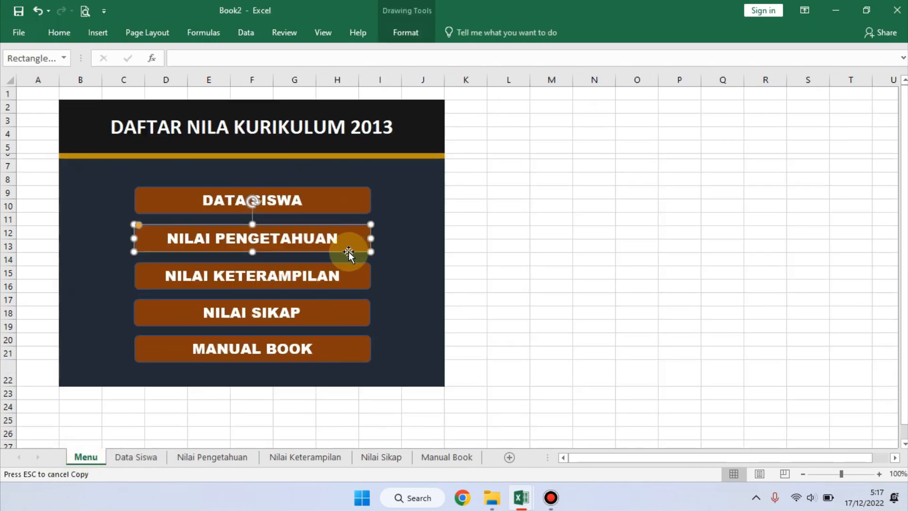
{"action": "right_click", "coordinate": [350, 236]}
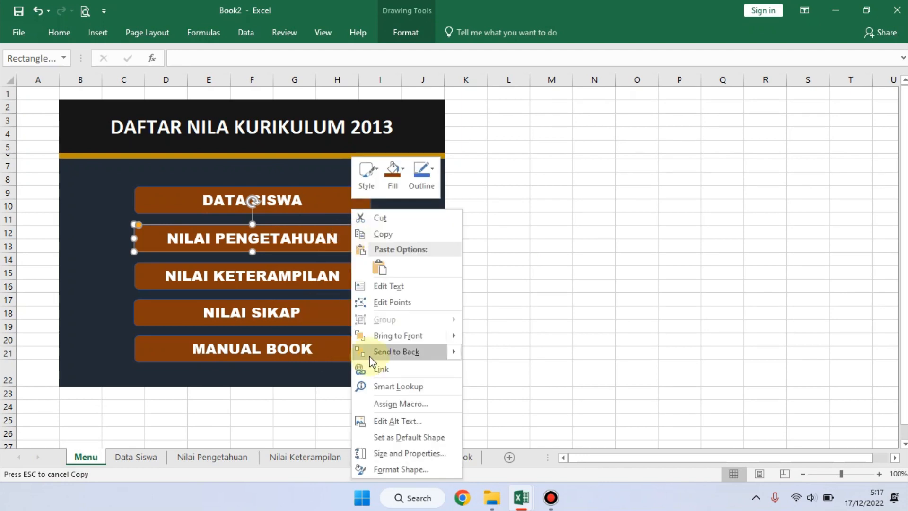
{"action": "left_click", "coordinate": [395, 371]}
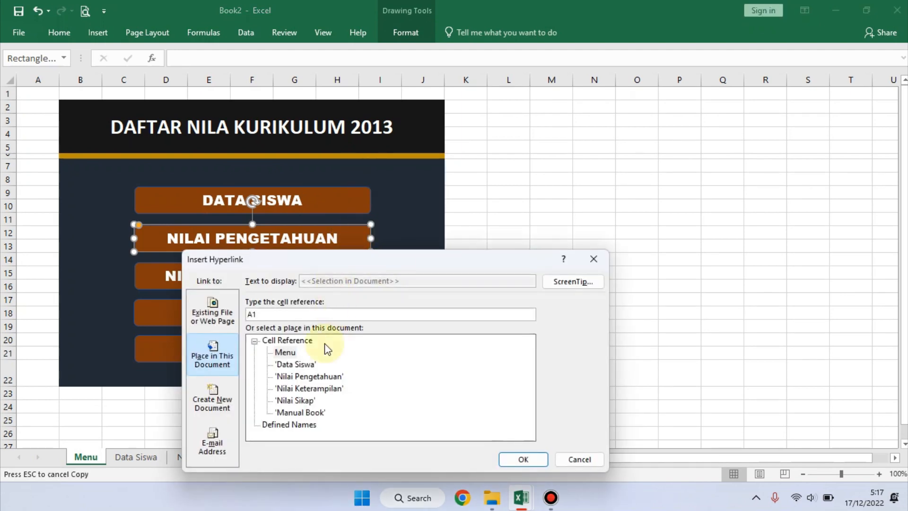
{"action": "left_click", "coordinate": [309, 377]}
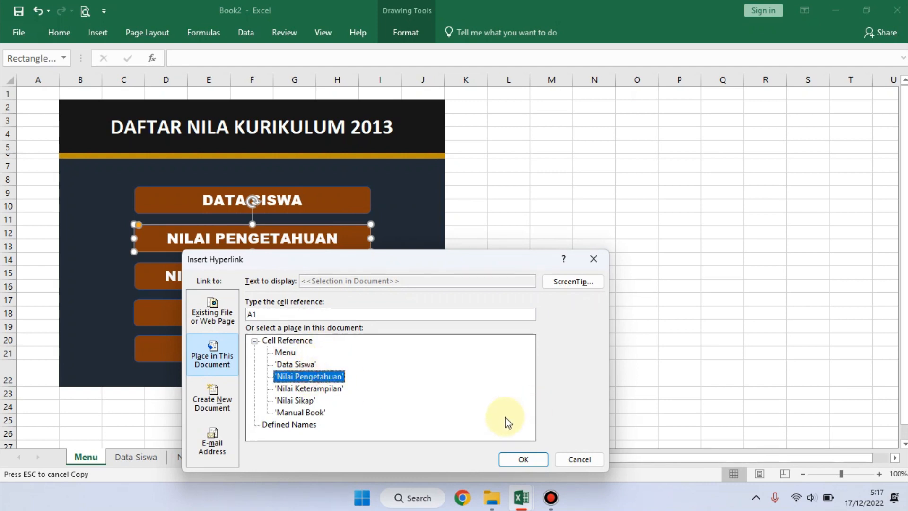
{"action": "left_click", "coordinate": [522, 459]}
Link the NILAI KETERAMPILAN button to cell A1 of the Nilai Keterampilan sheet in this document.
{"action": "left_click", "coordinate": [353, 277]}
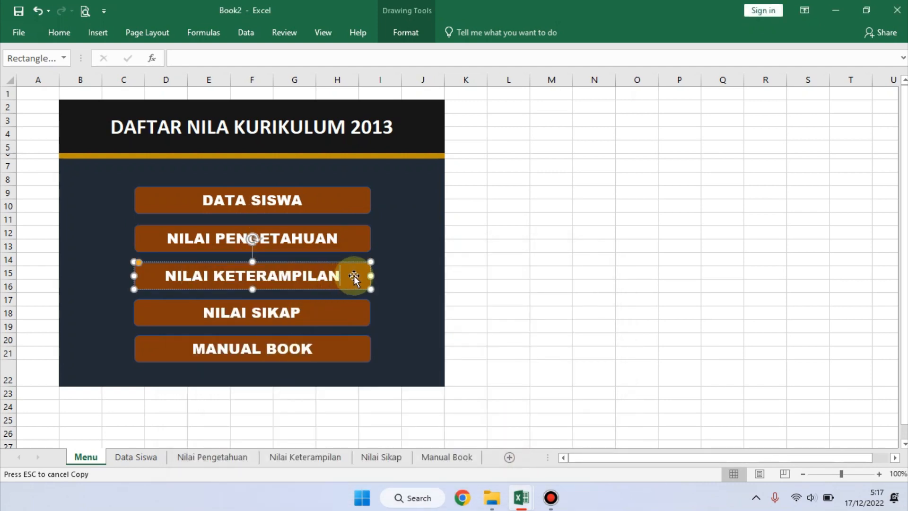
{"action": "right_click", "coordinate": [355, 276]}
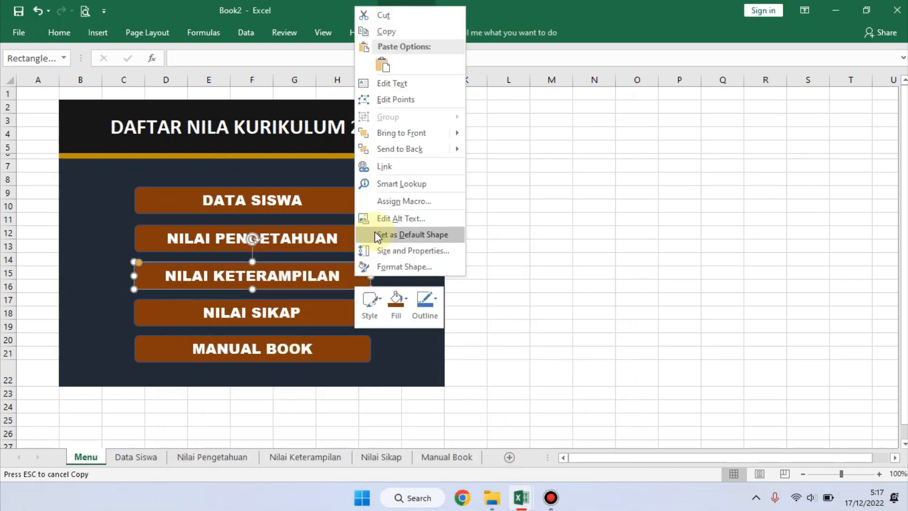
{"action": "left_click", "coordinate": [388, 166]}
{"action": "left_click", "coordinate": [321, 185]}
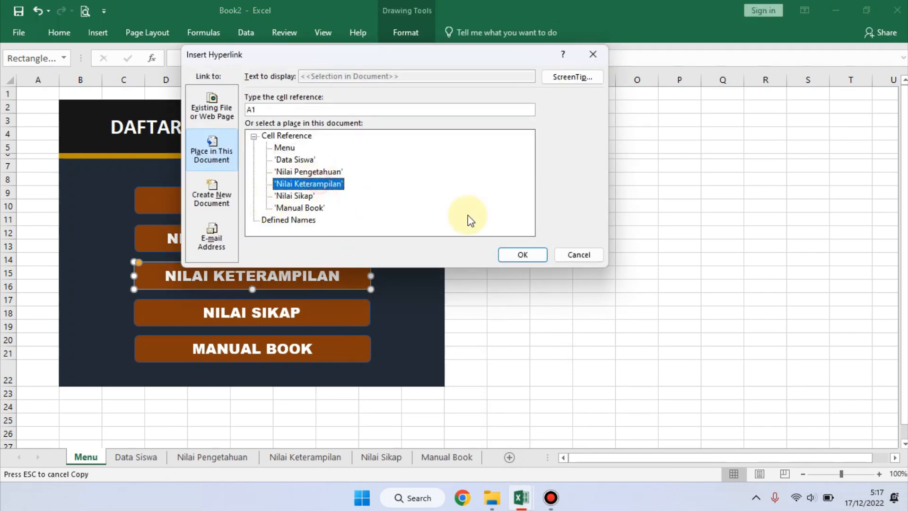
{"action": "left_click", "coordinate": [519, 254]}
Link the NILAI SIKAP button to cell A1 of the Nilai Sikap sheet in this document.
{"action": "left_click", "coordinate": [333, 316]}
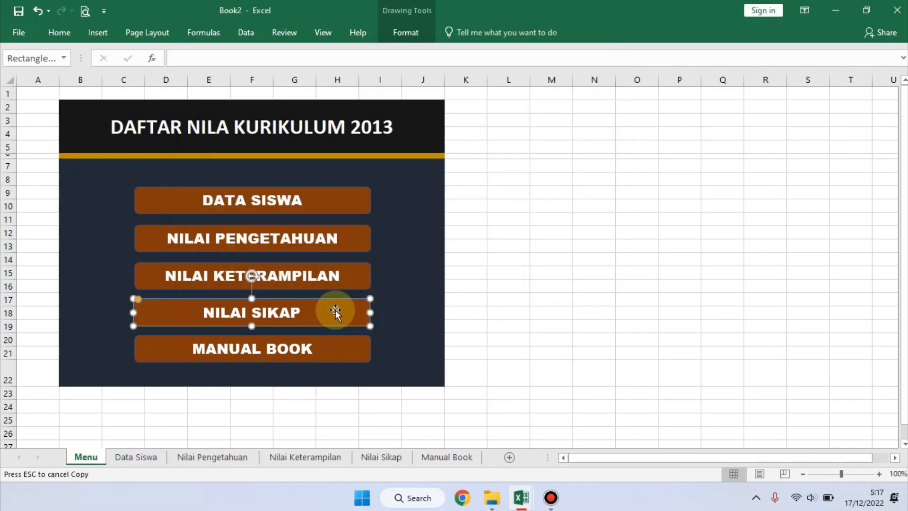
{"action": "right_click", "coordinate": [336, 312]}
{"action": "left_click", "coordinate": [370, 200]}
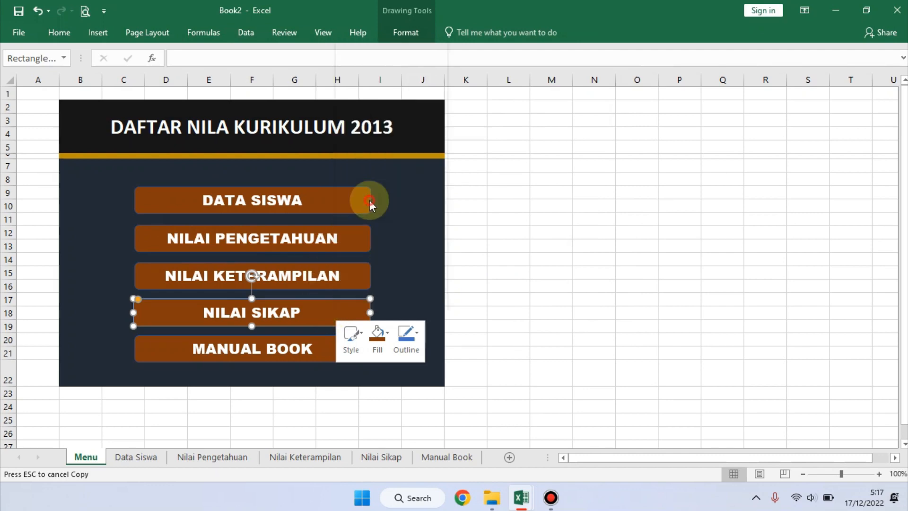
{"action": "left_click", "coordinate": [276, 231]}
{"action": "left_click", "coordinate": [492, 288]}
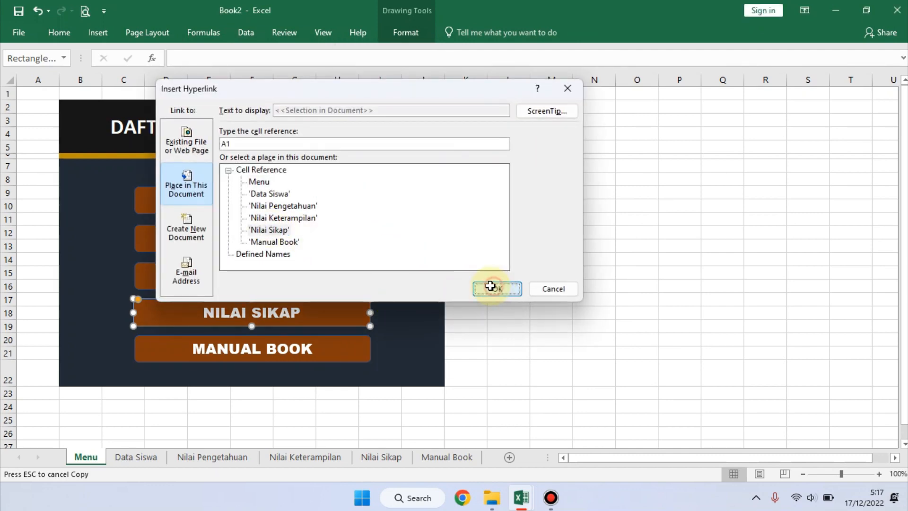
Link the MANUAL BOOK button to cell A1 of the Manual Book sheet and deselect it.
{"action": "left_click", "coordinate": [350, 349]}
{"action": "right_click", "coordinate": [350, 349]}
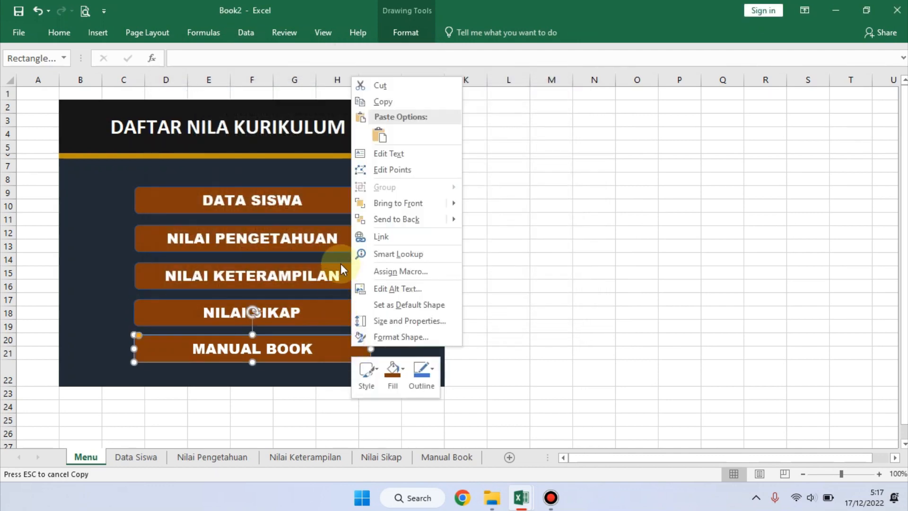
{"action": "left_click", "coordinate": [374, 237]}
{"action": "left_click", "coordinate": [296, 278]}
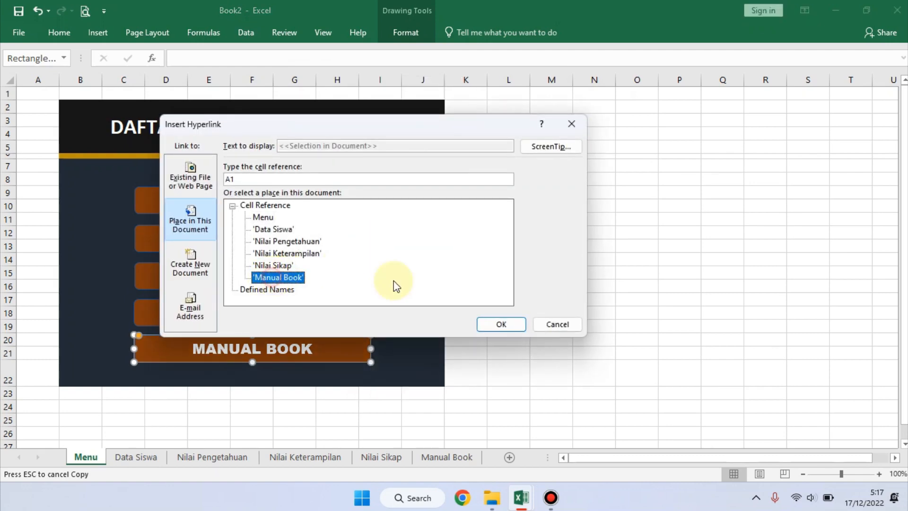
{"action": "left_click", "coordinate": [502, 324]}
{"action": "left_click", "coordinate": [539, 325]}
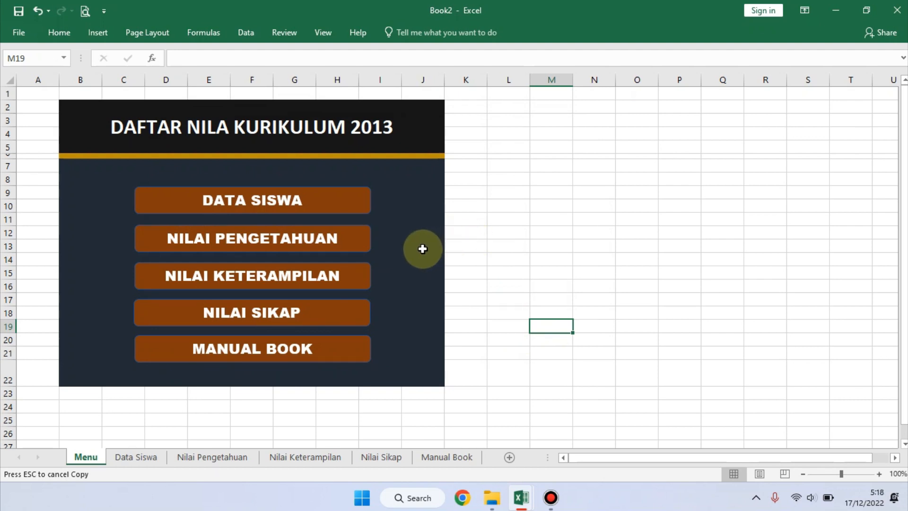
Test the NILAI PENGETAHUAN button's link and return to the Menu sheet.
{"action": "left_click", "coordinate": [274, 238]}
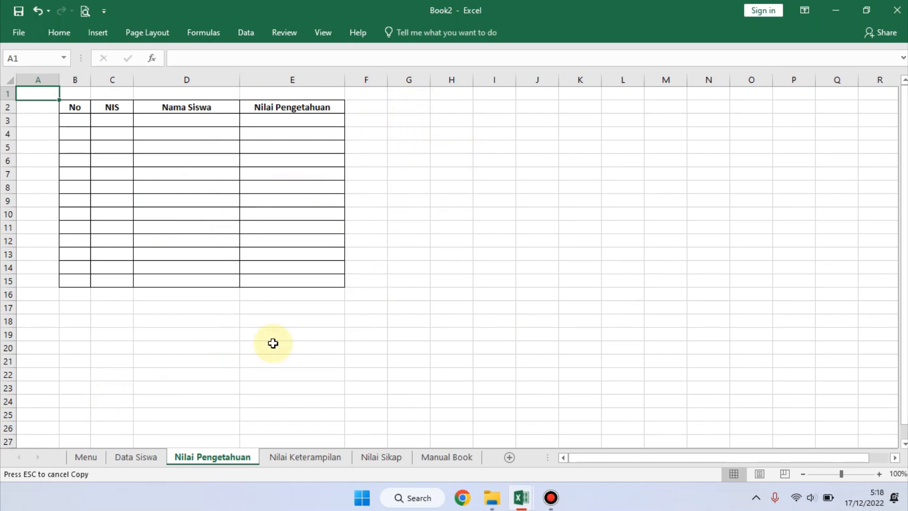
{"action": "left_click", "coordinate": [84, 457]}
Draw a circle on the Data Siswa sheet beside the table's L/P column, in columns F to G and spanning about rows 2 to 5.
{"action": "left_click", "coordinate": [137, 457]}
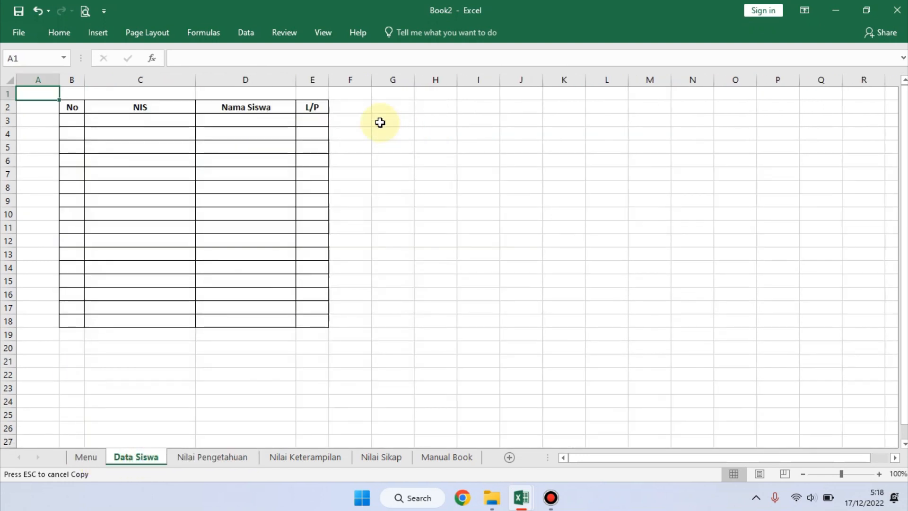
{"action": "left_click", "coordinate": [95, 33]}
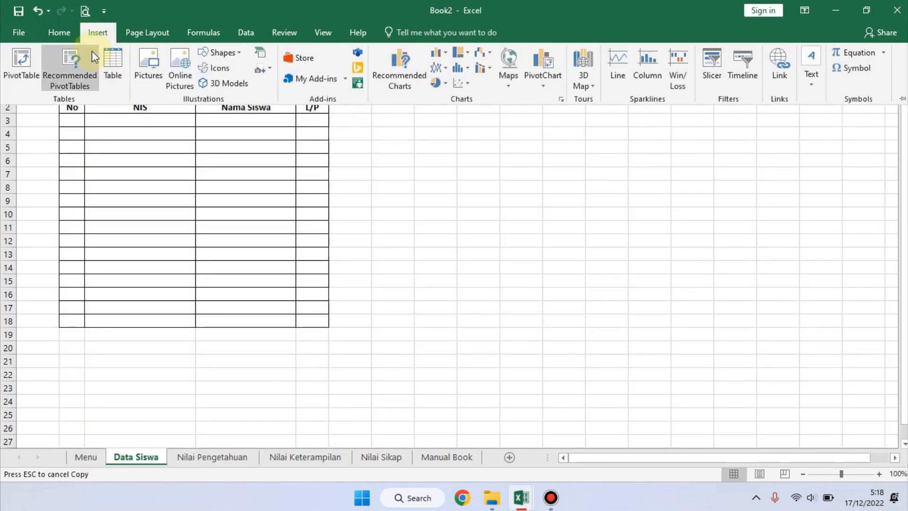
{"action": "left_click", "coordinate": [239, 54]}
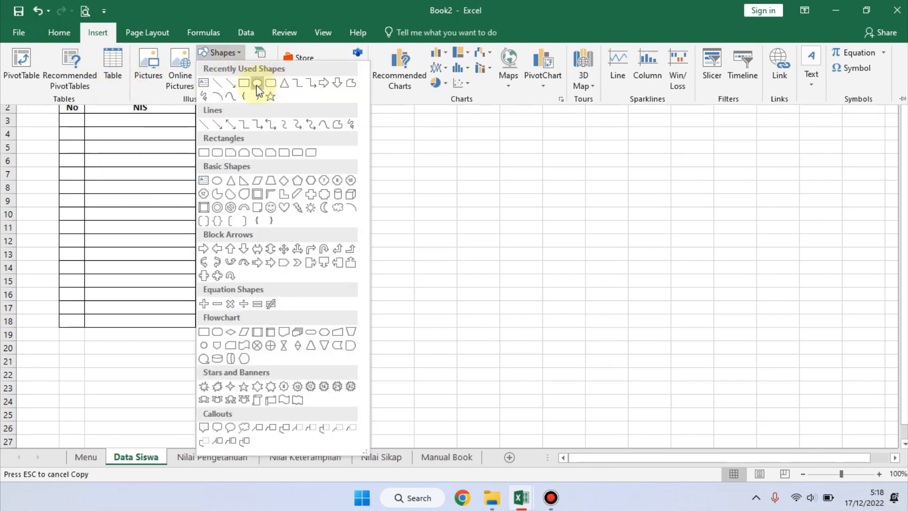
{"action": "left_click", "coordinate": [256, 85]}
{"action": "mouse_move", "coordinate": [370, 109]}
{"action": "left_mouse_down"}
{"action": "mouse_move", "coordinate": [425, 162]}
{"action": "mouse_move", "coordinate": [388, 140]}
{"action": "mouse_move", "coordinate": [435, 172]}
{"action": "mouse_move", "coordinate": [407, 168]}
{"action": "left_mouse_up"}
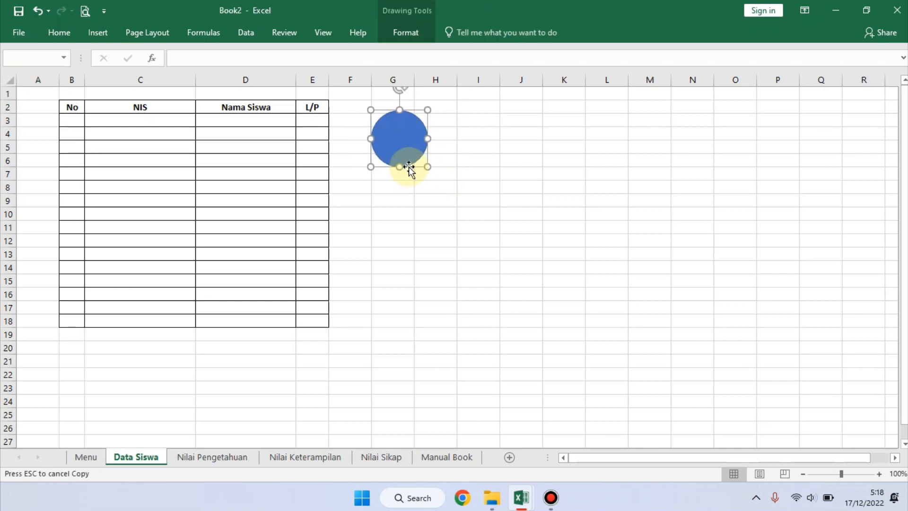
{"action": "left_click_drag", "start_coordinate": [399, 136], "coordinate": [387, 131]}
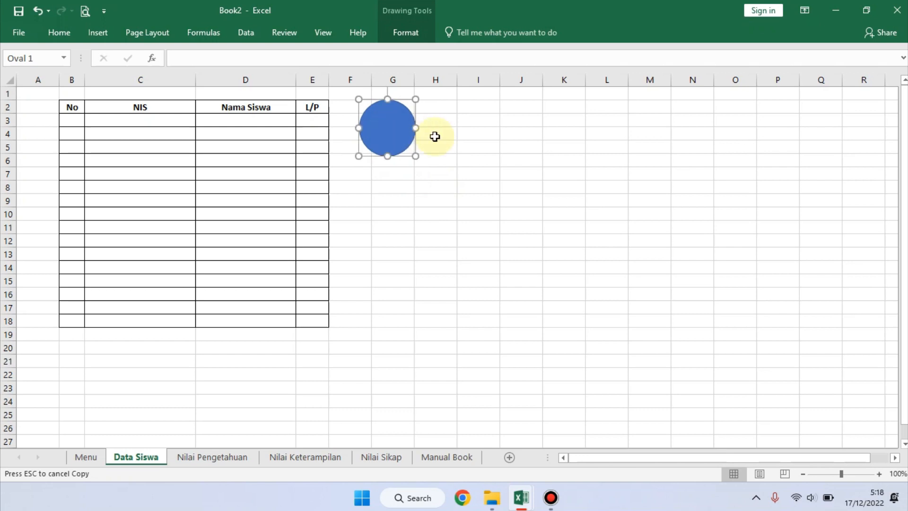
Label the circle on the Data Siswa sheet MENU and centre the text vertically inside it.
{"action": "right_click", "coordinate": [385, 122]}
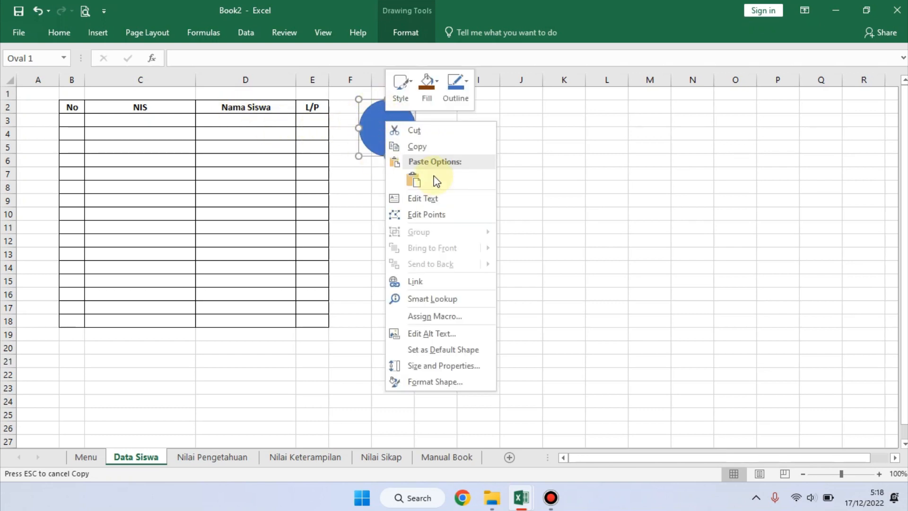
{"action": "left_click", "coordinate": [432, 197]}
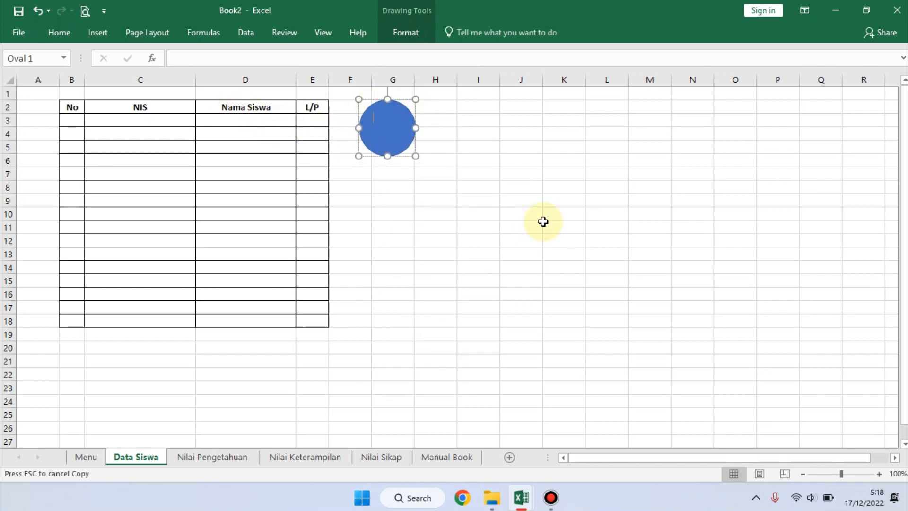
{"action": "left_click", "coordinate": [478, 185]}
{"action": "left_click", "coordinate": [387, 127]}
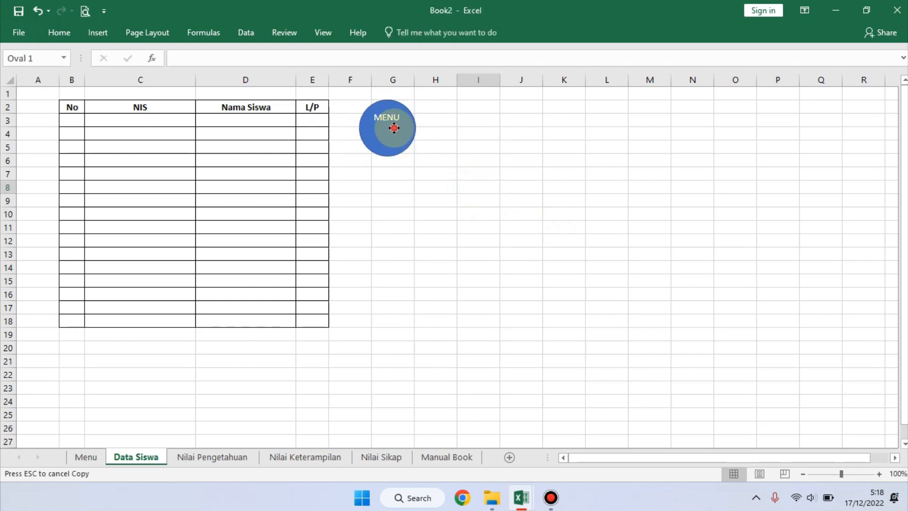
{"action": "left_click", "coordinate": [59, 32]}
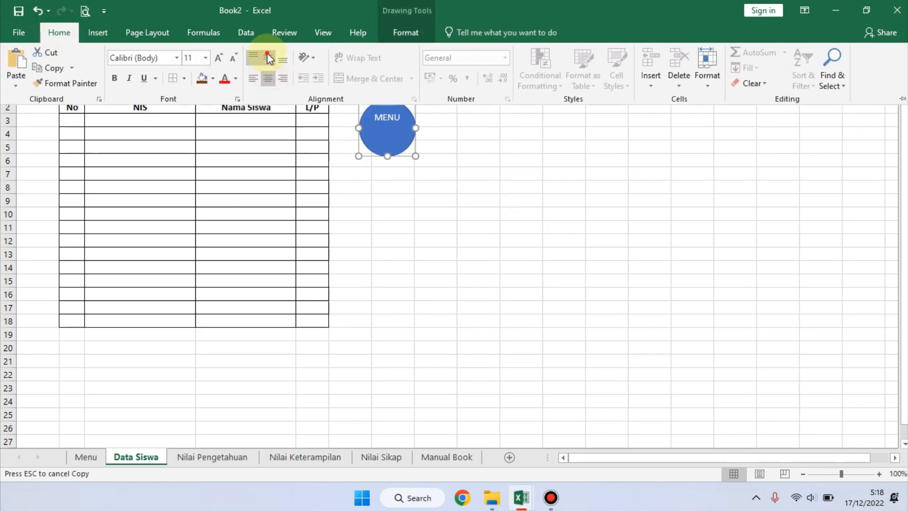
{"action": "left_click", "coordinate": [267, 57]}
{"action": "left_click", "coordinate": [220, 60]}
{"action": "left_click", "coordinate": [221, 59]}
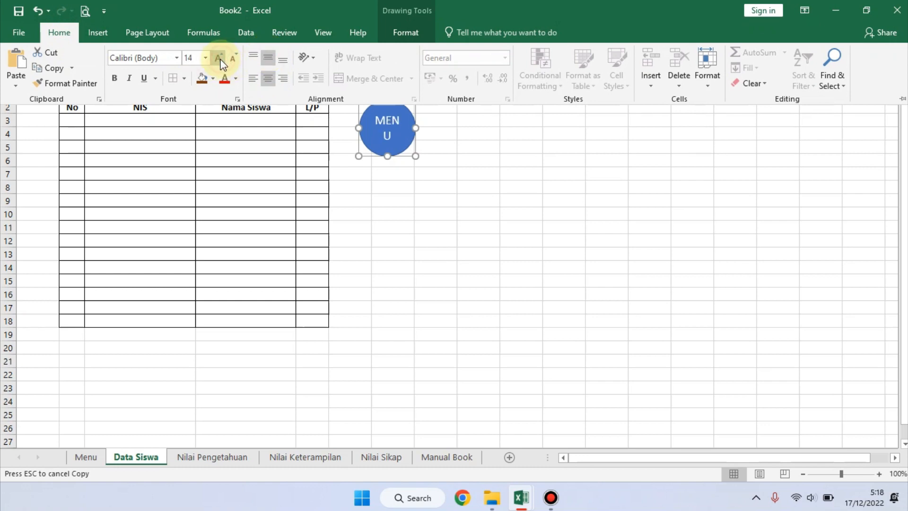
{"action": "left_click", "coordinate": [232, 60]}
{"action": "left_click", "coordinate": [232, 59]}
{"action": "left_click", "coordinate": [533, 225]}
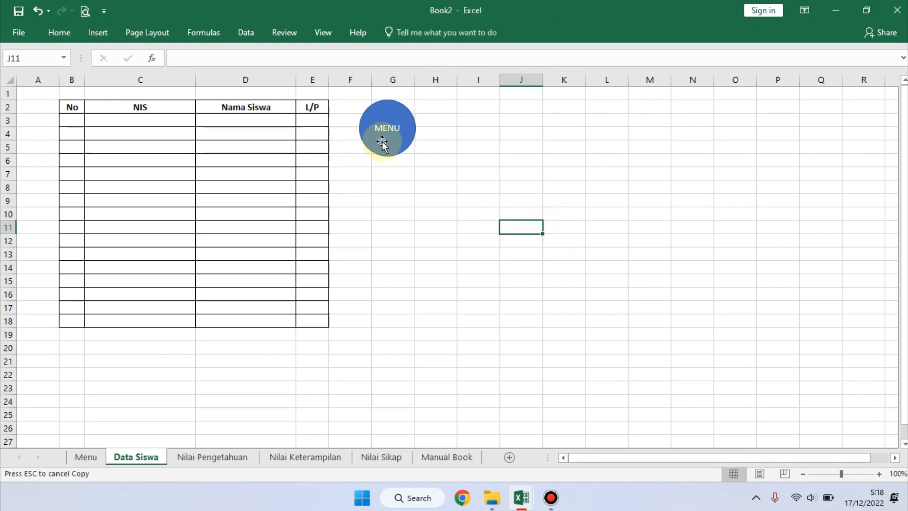
Nudge the MENU circle slightly toward the table and link it to cell A1 of the Menu sheet in this document.
{"action": "left_click", "coordinate": [382, 144]}
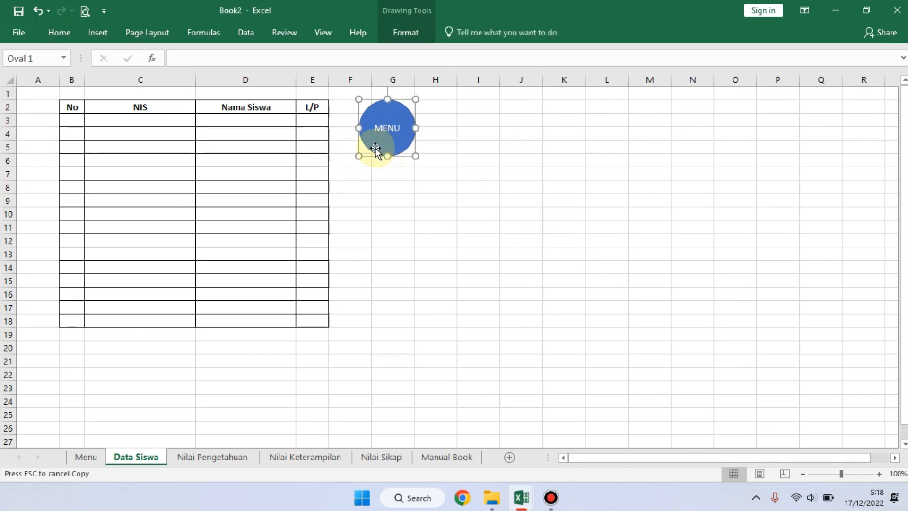
{"action": "left_click_drag", "start_coordinate": [389, 141], "coordinate": [386, 142]}
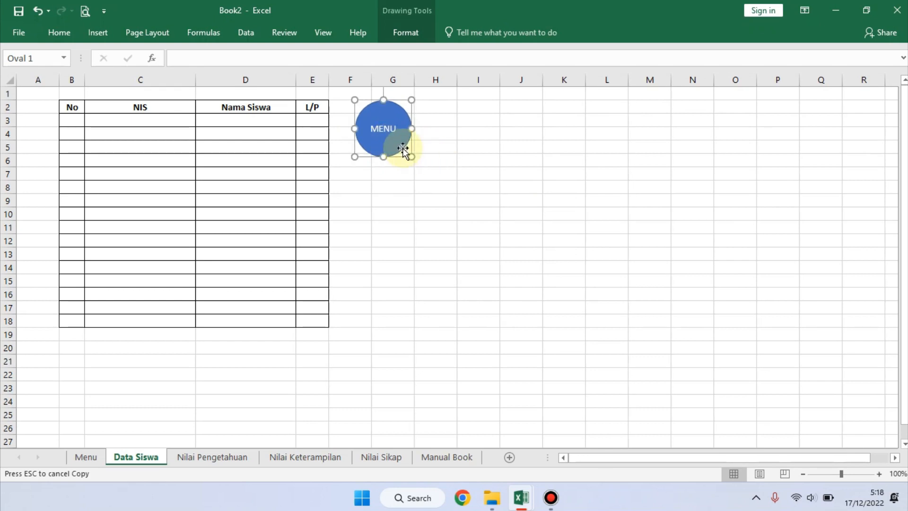
{"action": "right_click", "coordinate": [386, 139]}
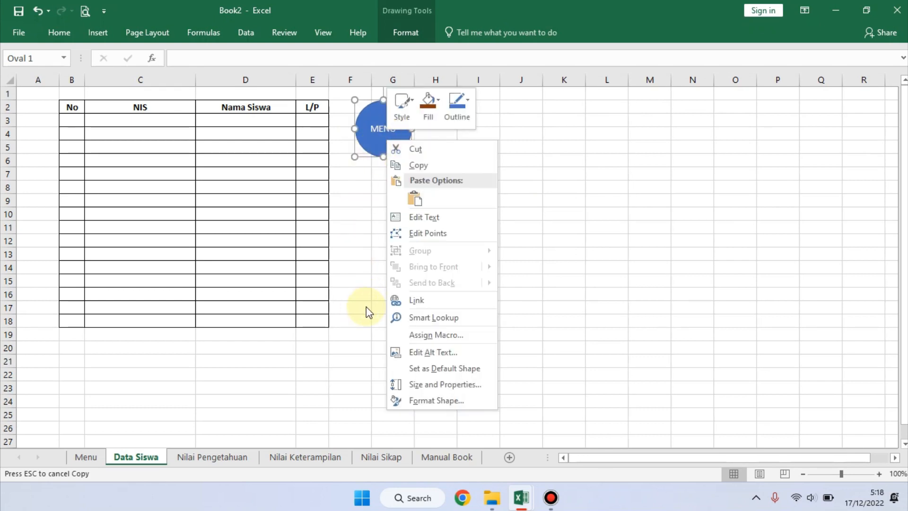
{"action": "left_click", "coordinate": [416, 299]}
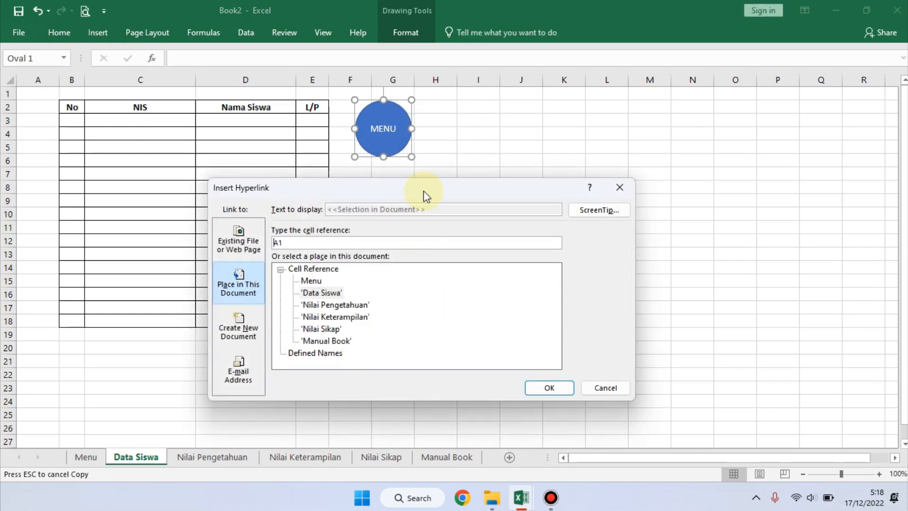
{"action": "left_click", "coordinate": [316, 281]}
{"action": "left_click", "coordinate": [554, 387]}
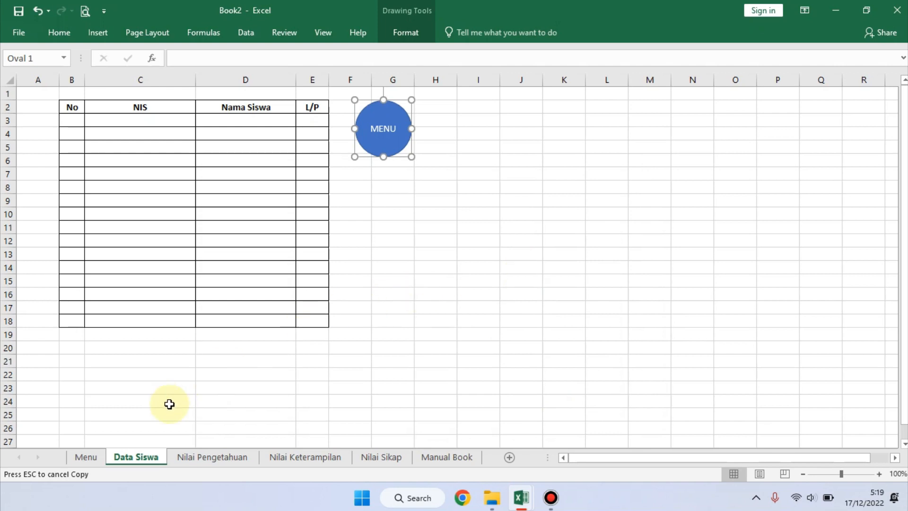
{"action": "left_click", "coordinate": [224, 455]}
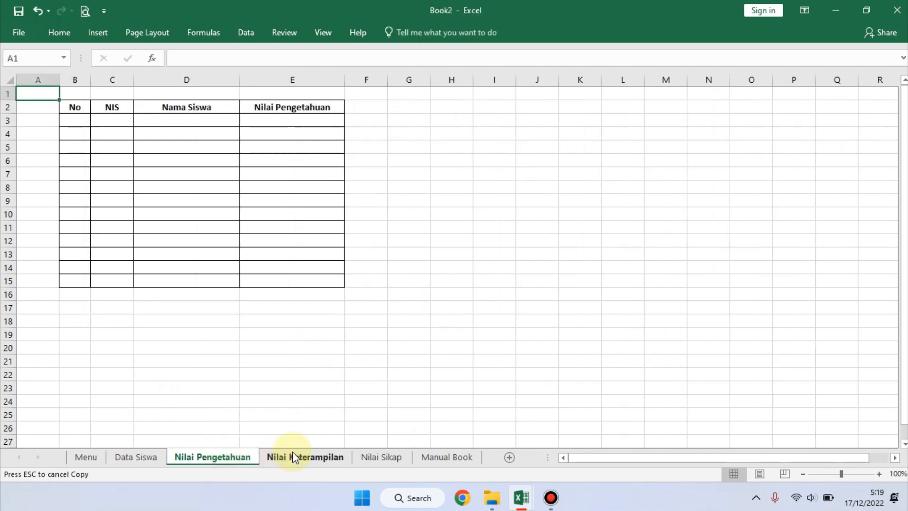
{"action": "left_click", "coordinate": [292, 455]}
{"action": "left_click", "coordinate": [428, 458]}
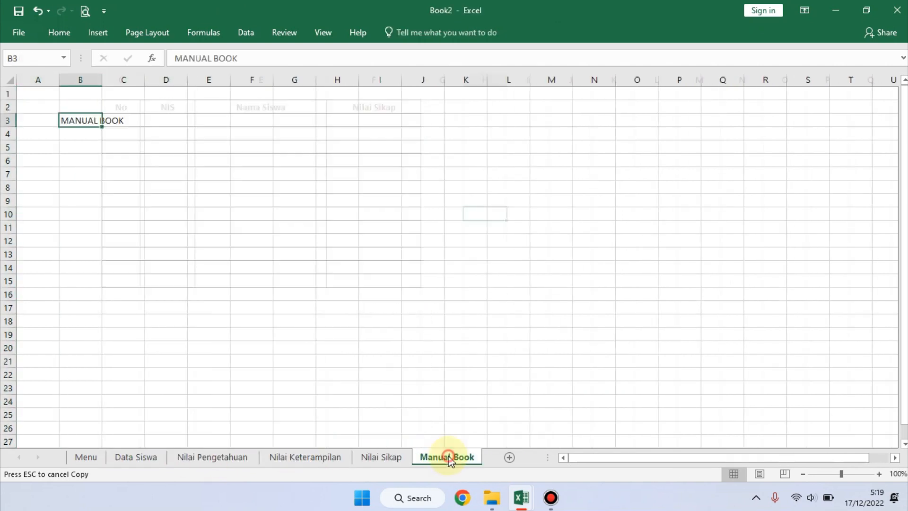
{"action": "left_click", "coordinate": [156, 455]}
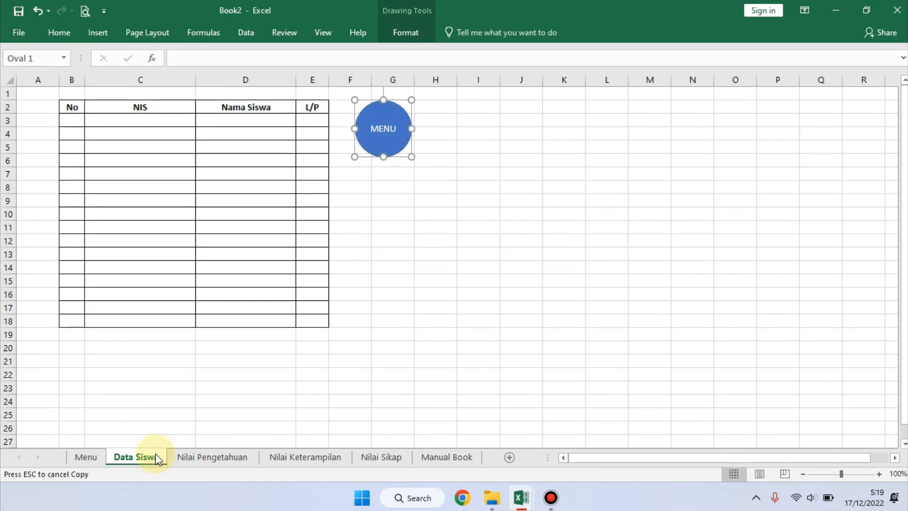
Test the MENU circle's link and return to the Data Siswa sheet through the DATA SISWA button.
{"action": "left_click", "coordinate": [466, 148]}
{"action": "left_click", "coordinate": [395, 139]}
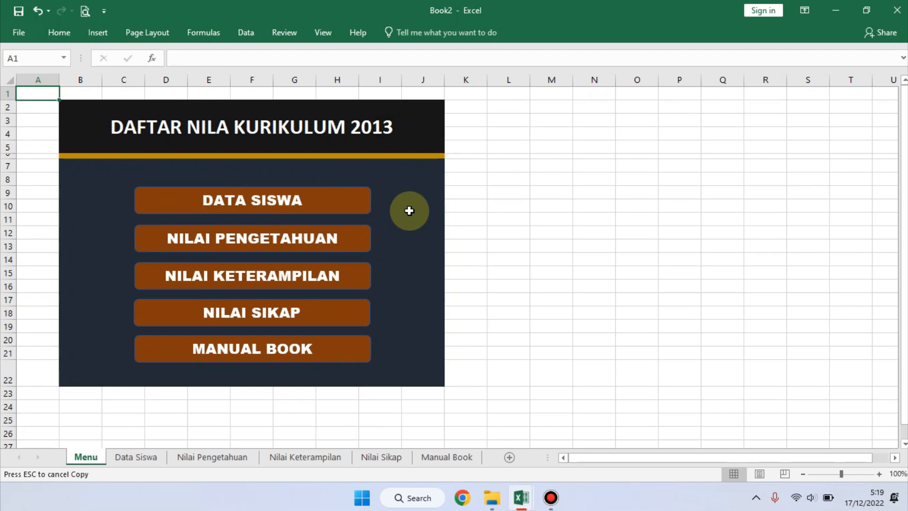
{"action": "left_click", "coordinate": [334, 203]}
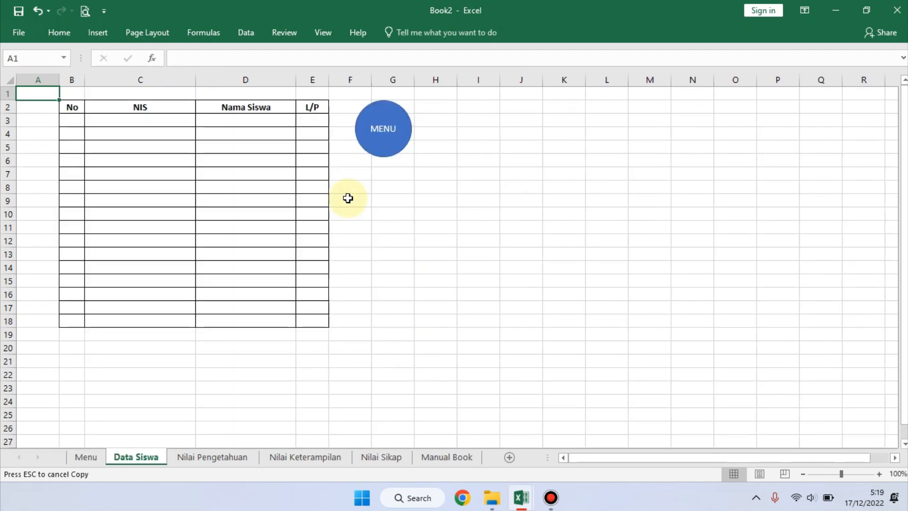
Copy the MENU circle to the Nilai Pengetahuan sheet and place it beside the table in columns F to G, about rows 2 to 6.
{"action": "right_click", "coordinate": [396, 144]}
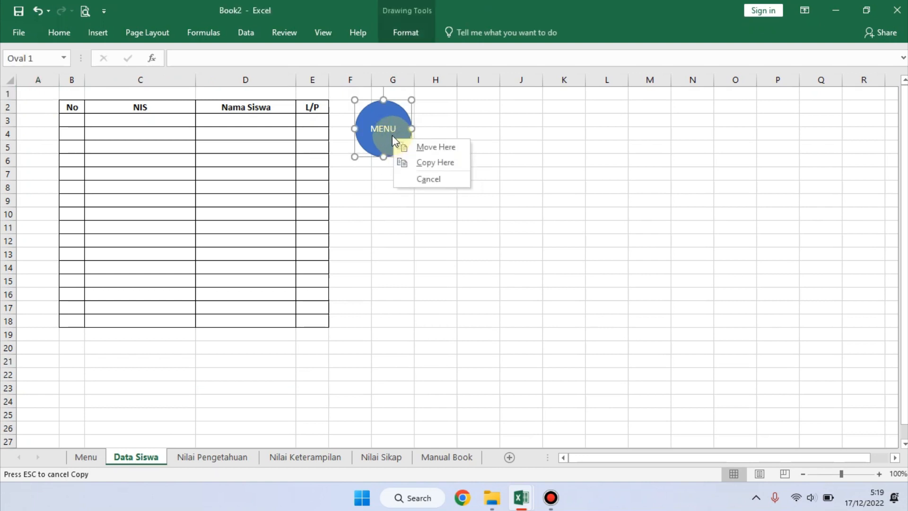
{"action": "left_click", "coordinate": [385, 226]}
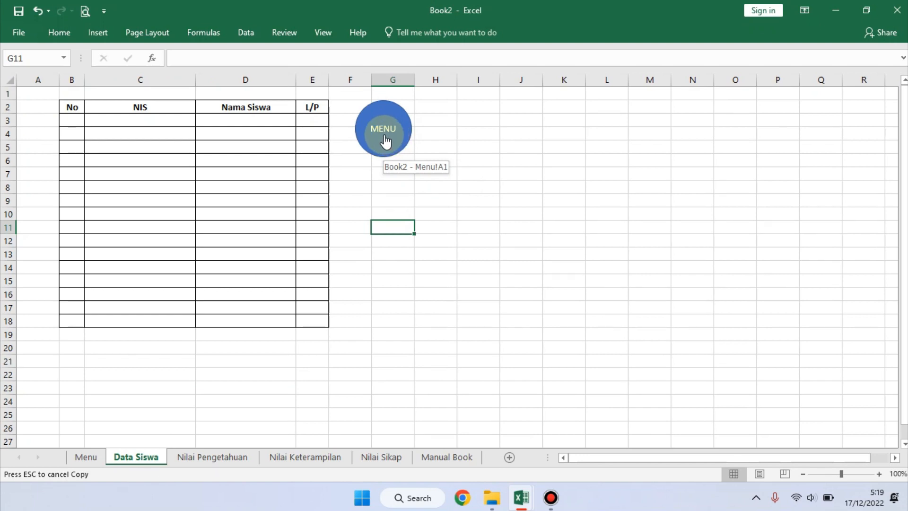
{"action": "right_click", "coordinate": [386, 135]}
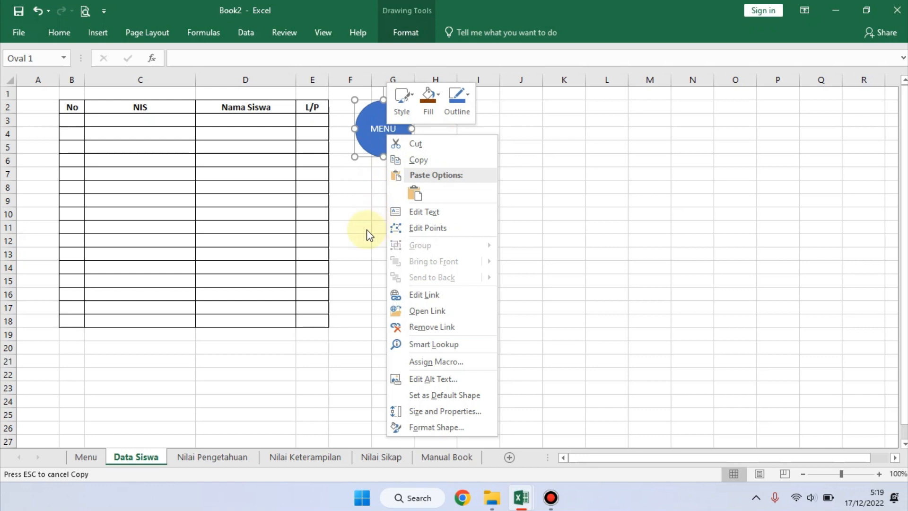
{"action": "left_click", "coordinate": [421, 167]}
{"action": "left_click", "coordinate": [401, 213]}
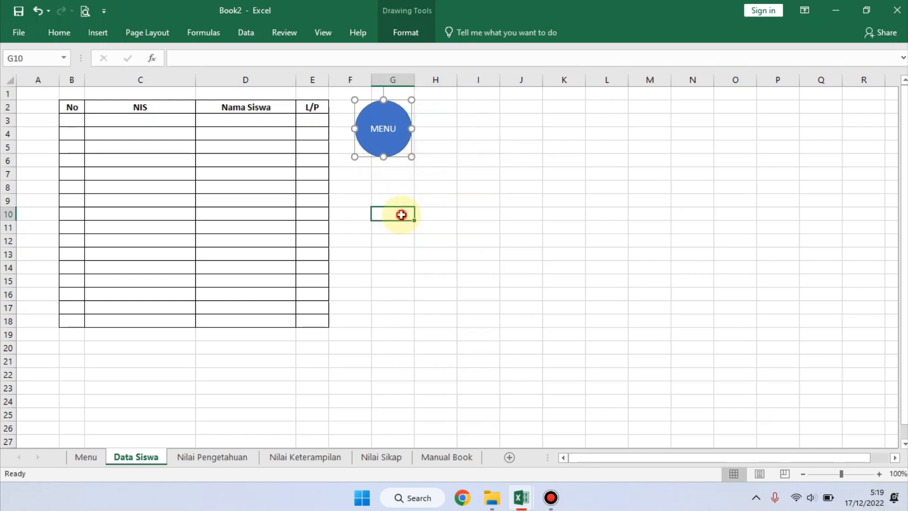
{"action": "left_click", "coordinate": [218, 457]}
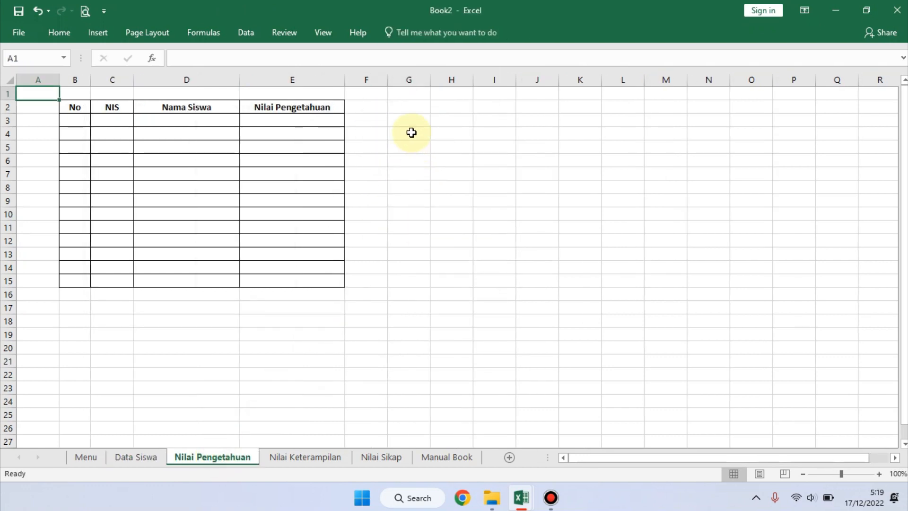
{"action": "key", "text": "ctrl+v"}
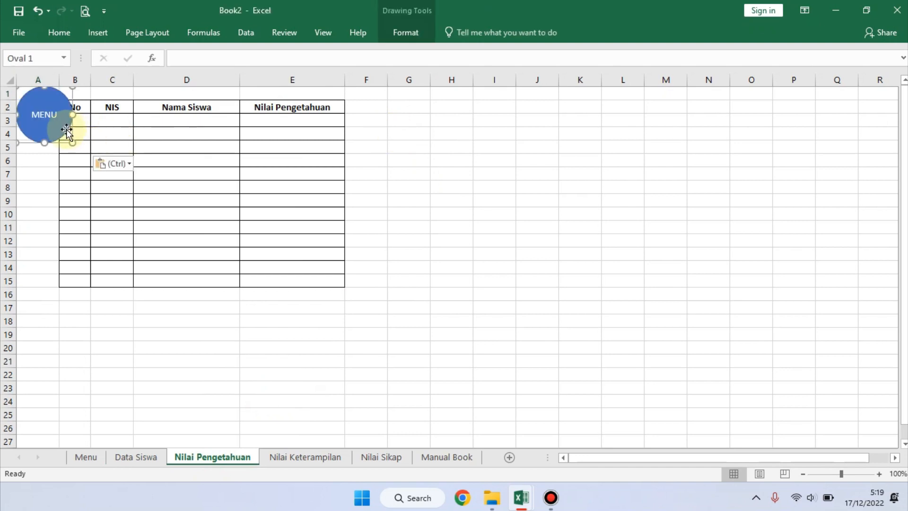
{"action": "left_click_drag", "start_coordinate": [59, 128], "coordinate": [416, 147]}
Paste the MENU circle on the Nilai Keterampilan sheet beside the table in columns F to G, keeping only one copy.
{"action": "left_click", "coordinate": [312, 456]}
{"action": "key", "text": "ctrl+v"}
{"action": "left_click_drag", "start_coordinate": [81, 130], "coordinate": [430, 140]}
{"action": "key", "text": "ctrl+d"}
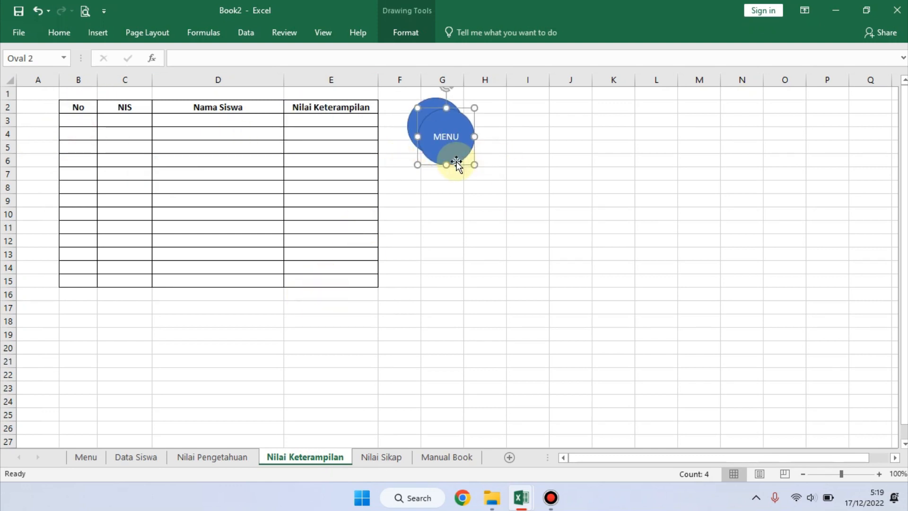
{"action": "key", "text": "Delete"}
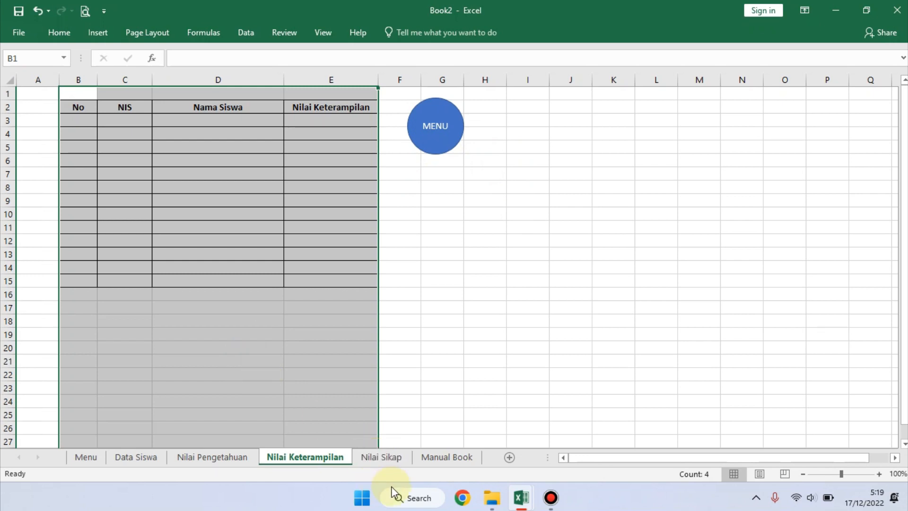
Paste the MENU circle on the Nilai Sikap sheet and move it beside the table's header, in columns G to H.
{"action": "left_click", "coordinate": [391, 459]}
{"action": "key", "text": "ctrl+v"}
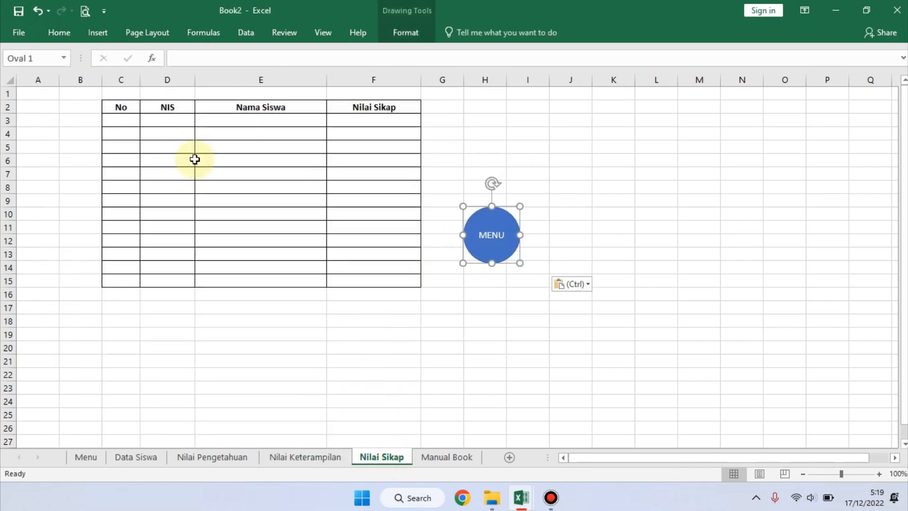
{"action": "left_click_drag", "start_coordinate": [483, 254], "coordinate": [470, 147]}
Paste the MENU circle on the Manual Book sheet and move it beside the MANUAL BOOK text, in columns E to F.
{"action": "left_click", "coordinate": [475, 458]}
{"action": "key", "text": "ctrl+v"}
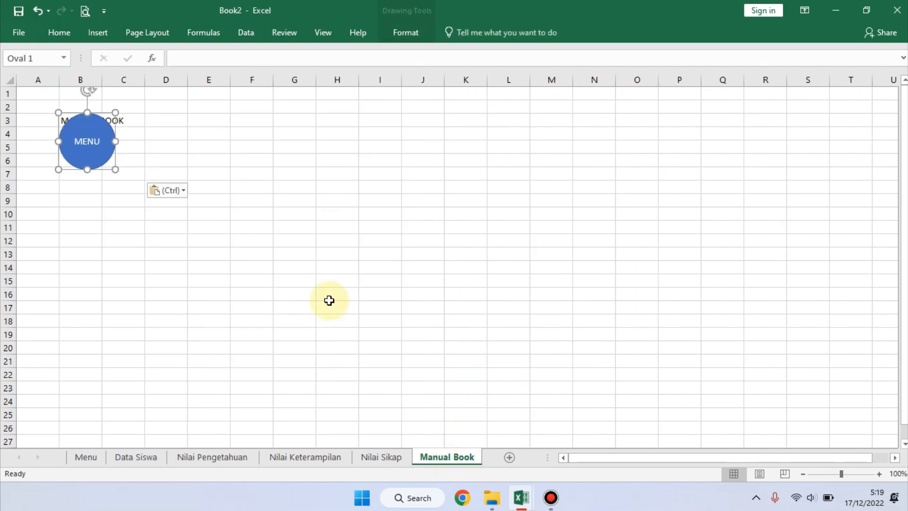
{"action": "left_click_drag", "start_coordinate": [105, 158], "coordinate": [238, 144]}
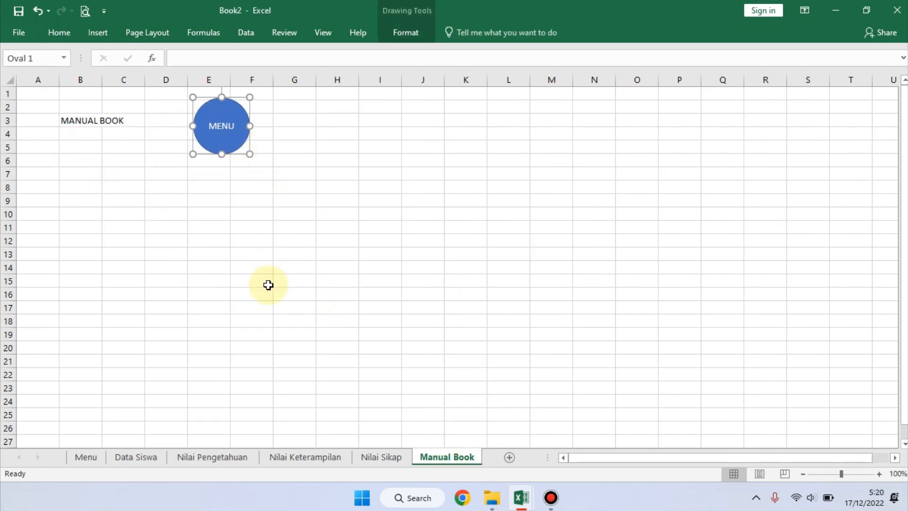
Test the Menu sheet's DATA SISWA, NILAI PENGETAHUAN and NILAI KETERAMPILAN links, returning from each sheet through its MENU circle.
{"action": "left_click", "coordinate": [84, 458]}
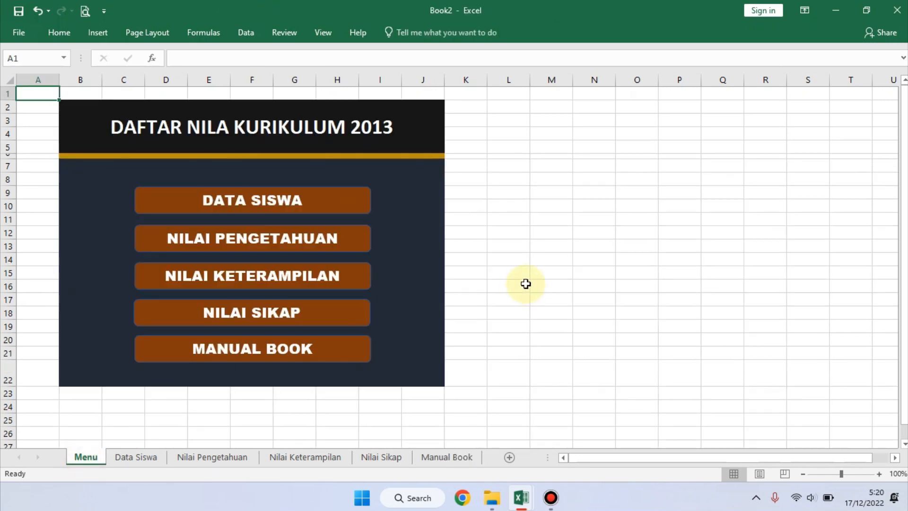
{"action": "left_click", "coordinate": [518, 286]}
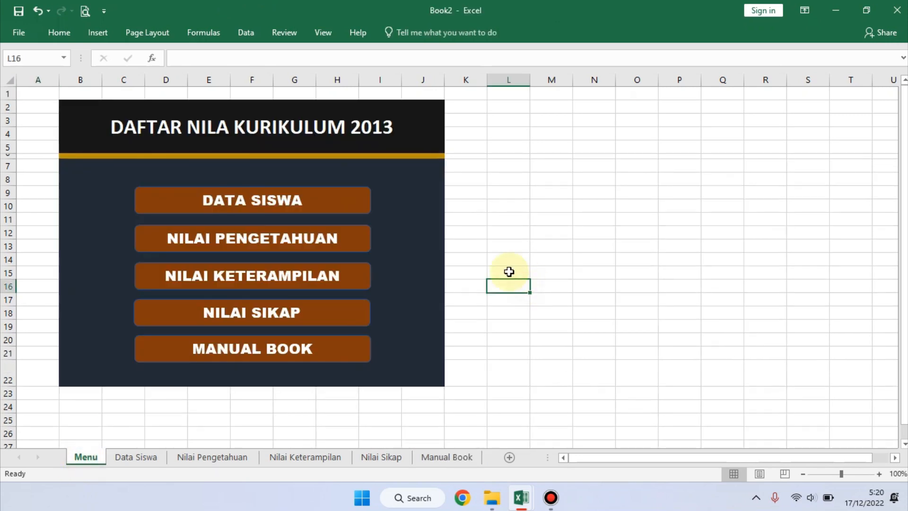
{"action": "left_click", "coordinate": [326, 192]}
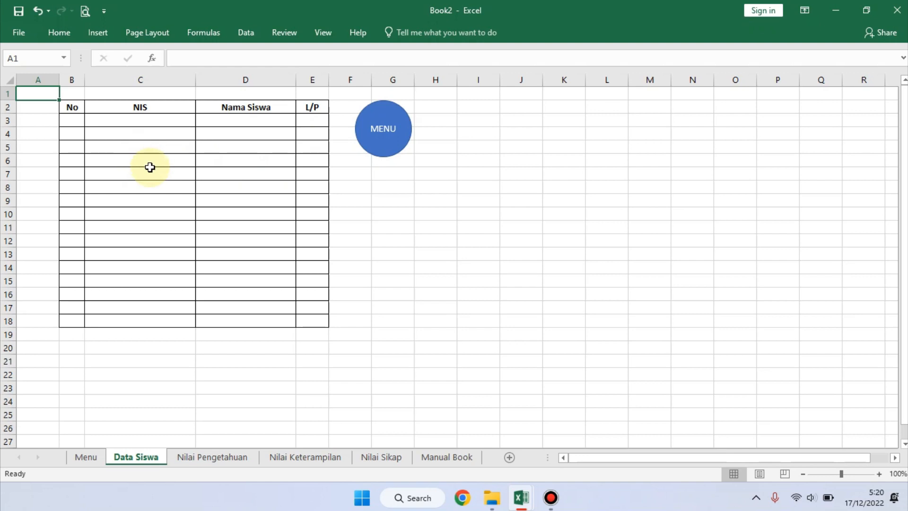
{"action": "left_click", "coordinate": [379, 142]}
{"action": "left_click", "coordinate": [343, 241]}
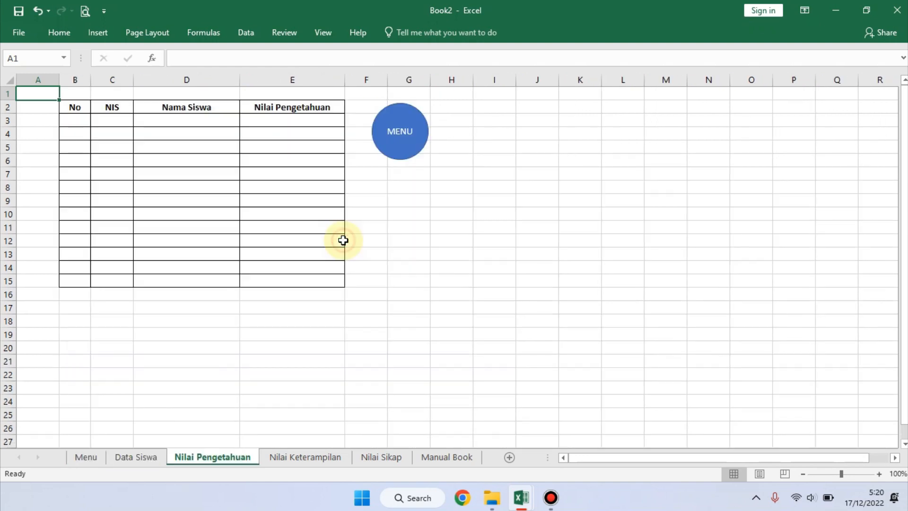
{"action": "left_click", "coordinate": [399, 147]}
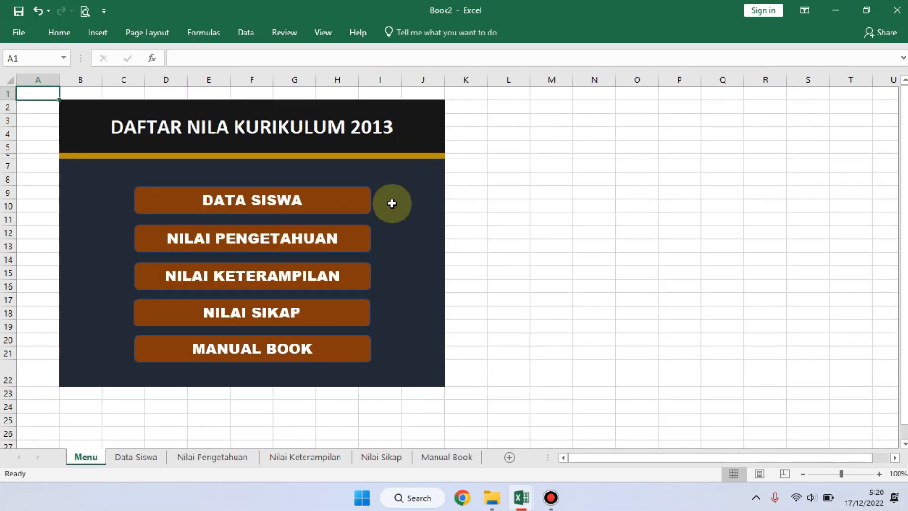
{"action": "left_click", "coordinate": [358, 279]}
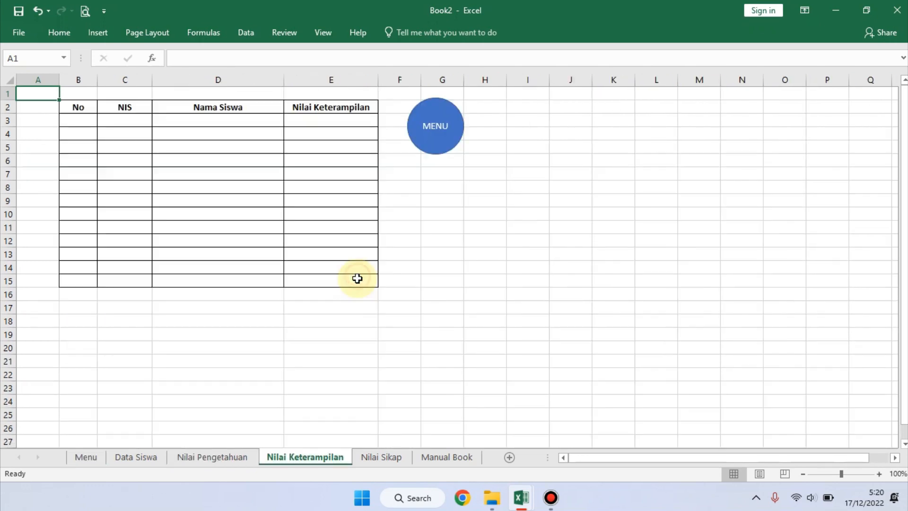
{"action": "left_click", "coordinate": [436, 137]}
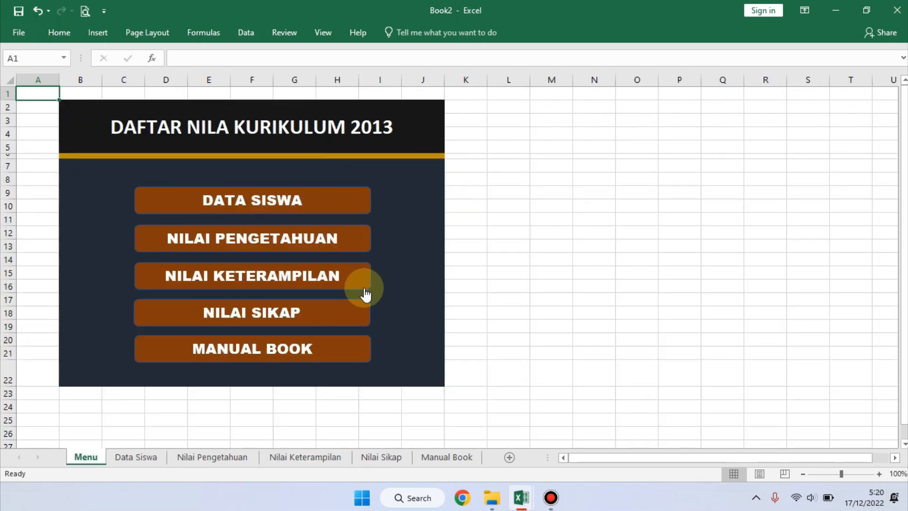
Test the NILAI SIKAP and MANUAL BOOK links, returning to the Menu sheet through each sheet's MENU circle.
{"action": "left_click", "coordinate": [327, 318]}
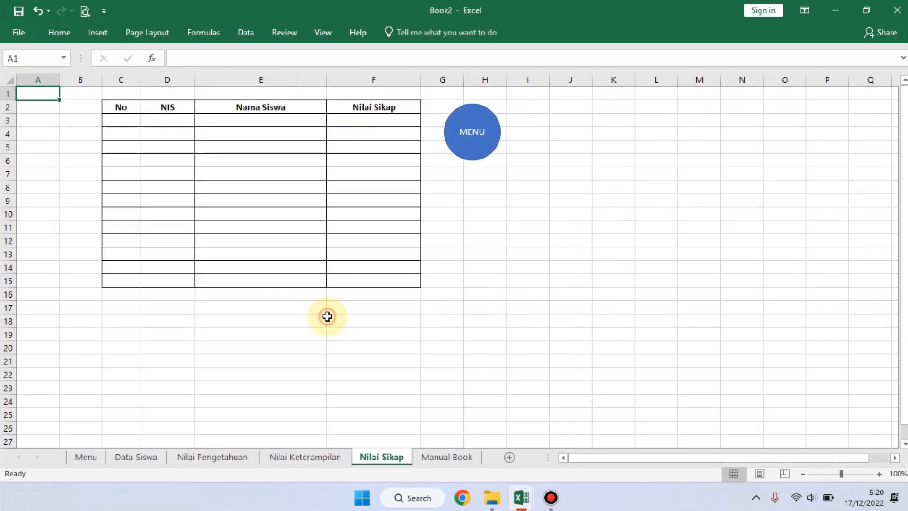
{"action": "left_click", "coordinate": [475, 147]}
{"action": "left_click", "coordinate": [345, 362]}
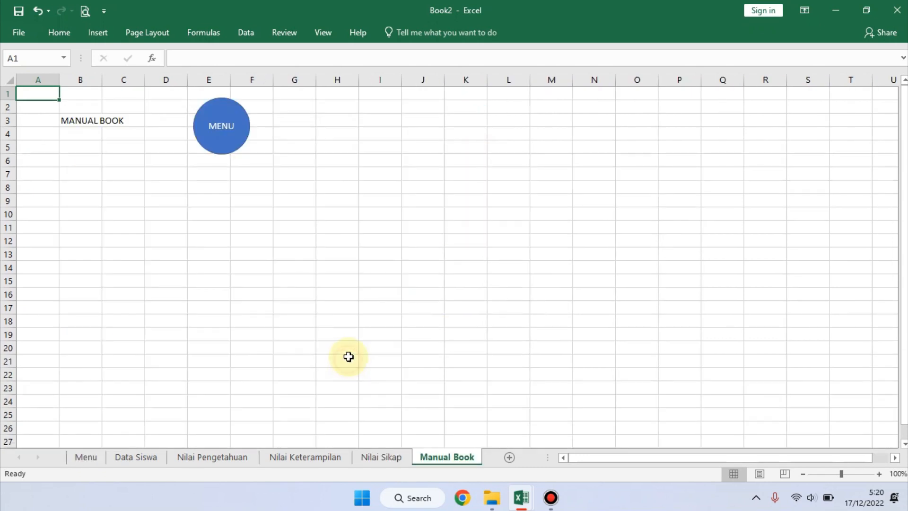
{"action": "left_click", "coordinate": [232, 148]}
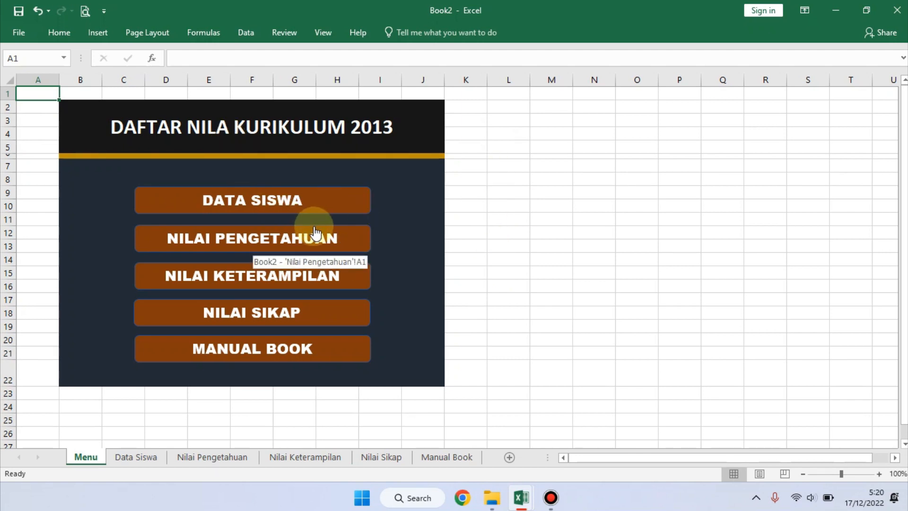
{"action": "left_click", "coordinate": [529, 231]}
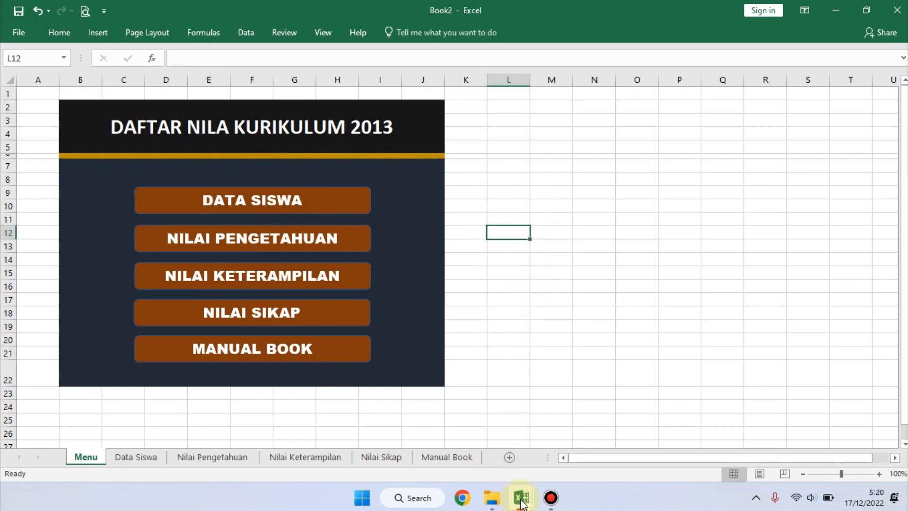
Switch to the 2. PKn 8ABCD workbook and follow its DATA SISWA and DATA SEKOLAH links, returning through HOME each time.
{"action": "mouse_move", "coordinate": [522, 503]}
{"action": "left_click", "coordinate": [484, 433]}
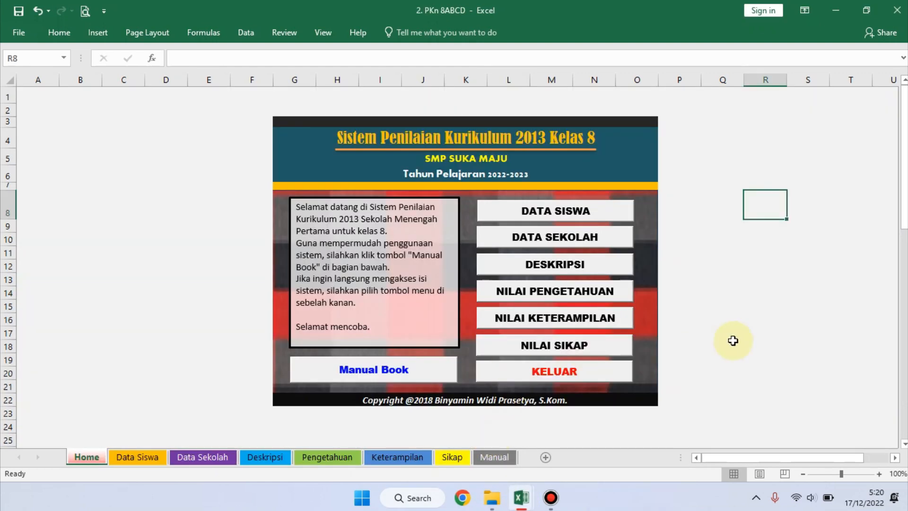
{"action": "left_click", "coordinate": [732, 342]}
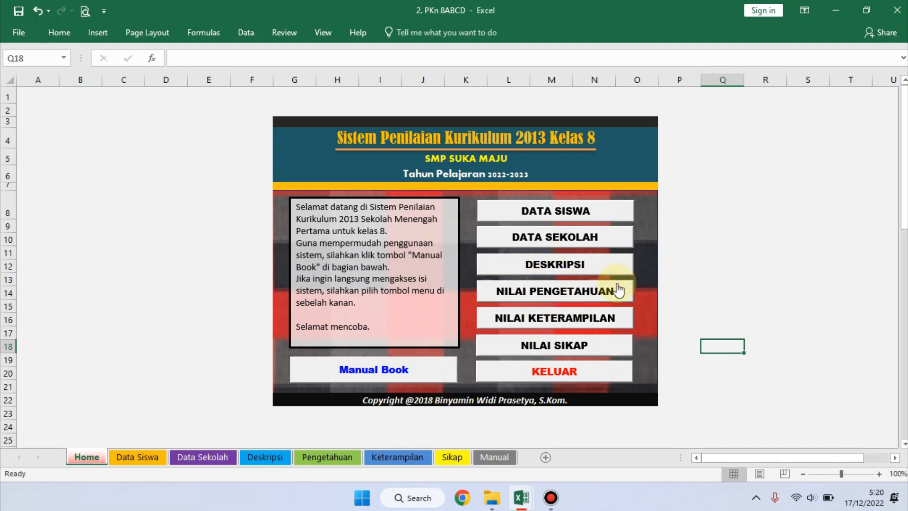
{"action": "left_click", "coordinate": [565, 218]}
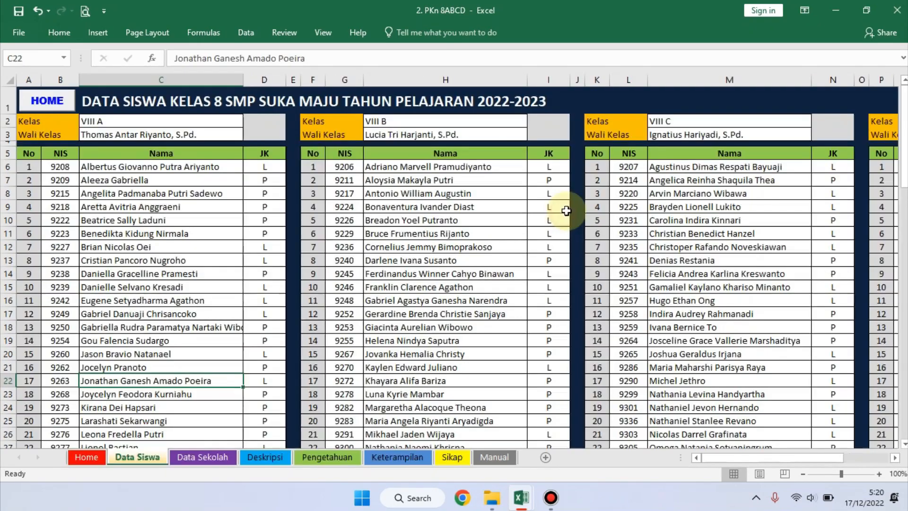
{"action": "left_click", "coordinate": [47, 98]}
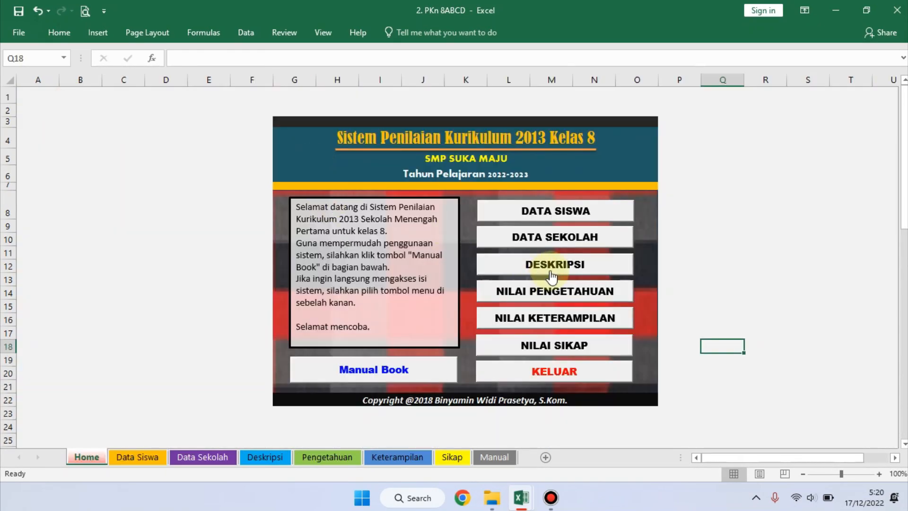
{"action": "left_click", "coordinate": [556, 239]}
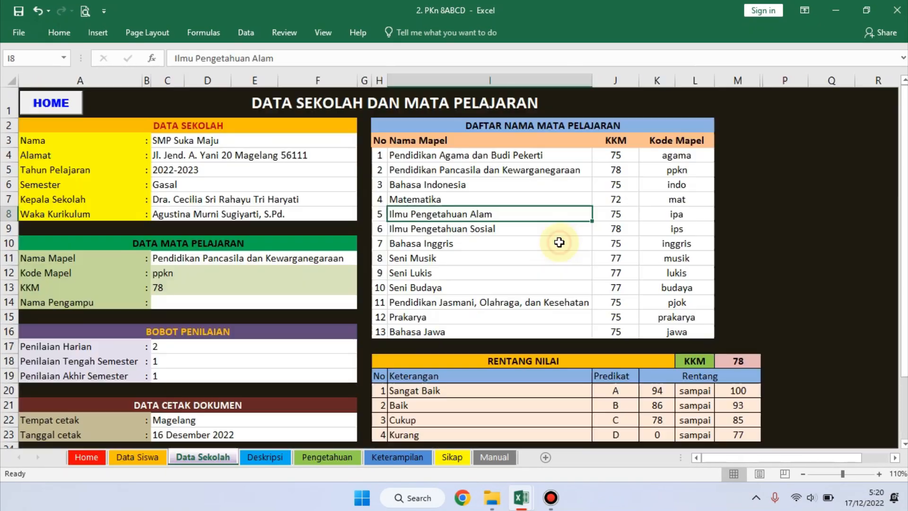
{"action": "left_click", "coordinate": [66, 105]}
Look through the Data Siswa, Data Sekolah, Deskripsi and Pengetahuan sheets, and return from Pengetahuan through its HOME link.
{"action": "left_click", "coordinate": [138, 456]}
{"action": "left_click", "coordinate": [206, 457]}
{"action": "left_click", "coordinate": [255, 458]}
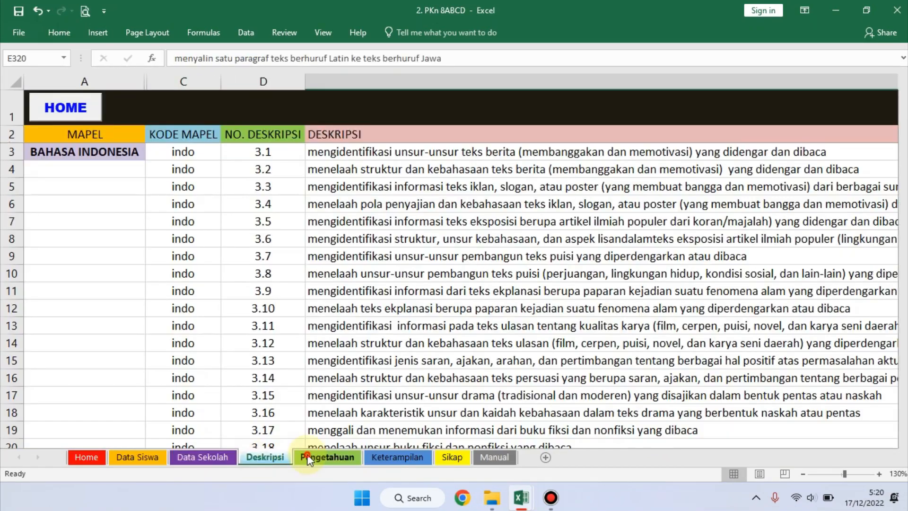
{"action": "left_click", "coordinate": [326, 456]}
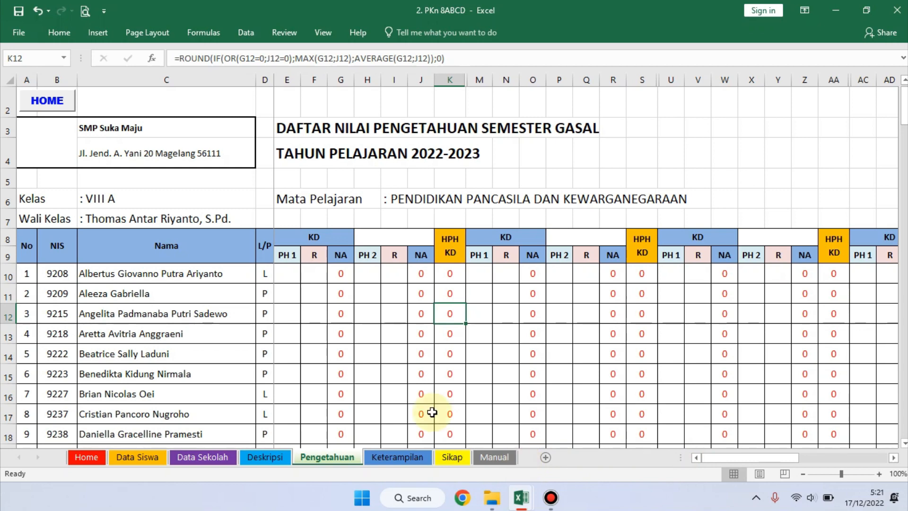
{"action": "left_click", "coordinate": [55, 103]}
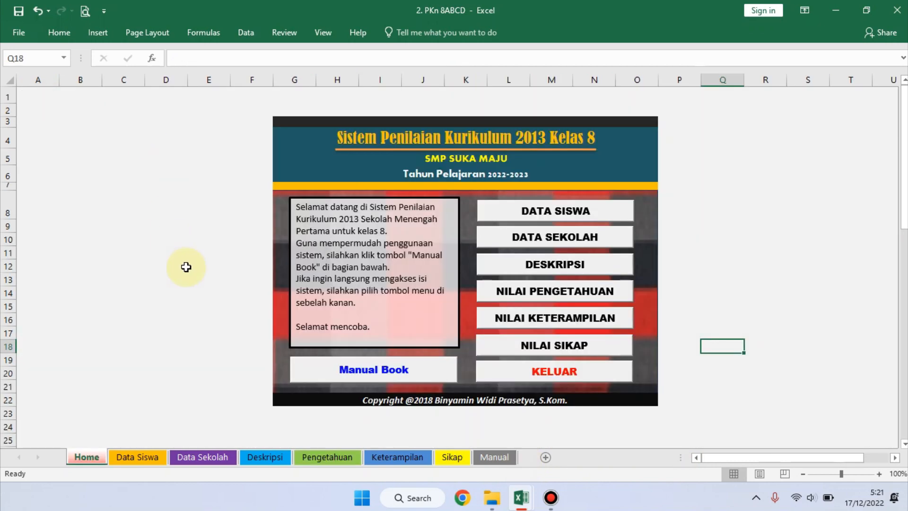